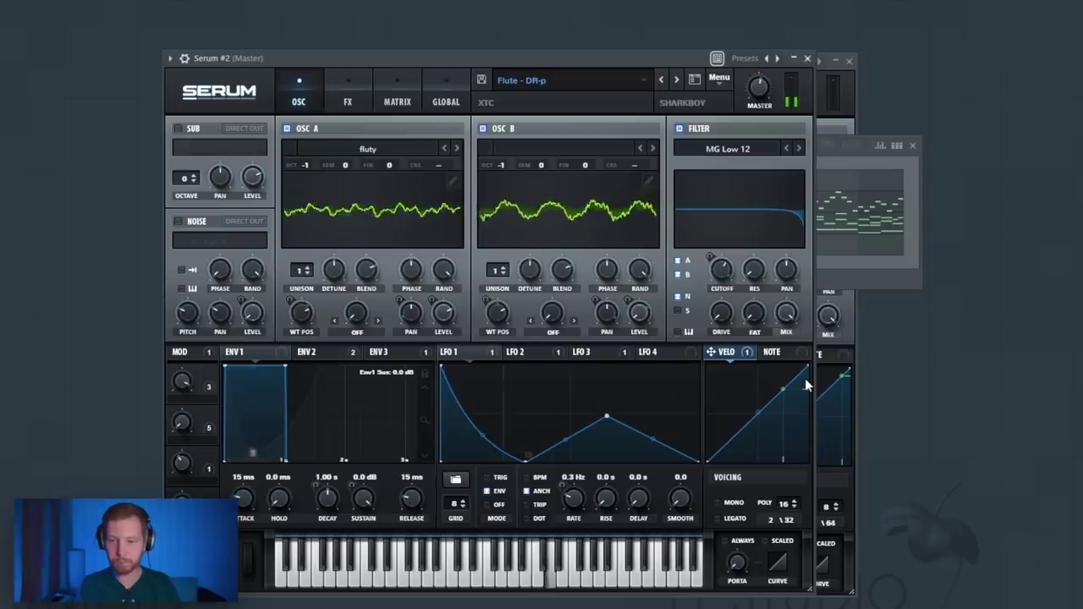
Write short C6 and G#6 accent notes in bar 3 of the Serum #2 piano roll and repeat them four bars further on.
click(834, 272)
click(615, 181)
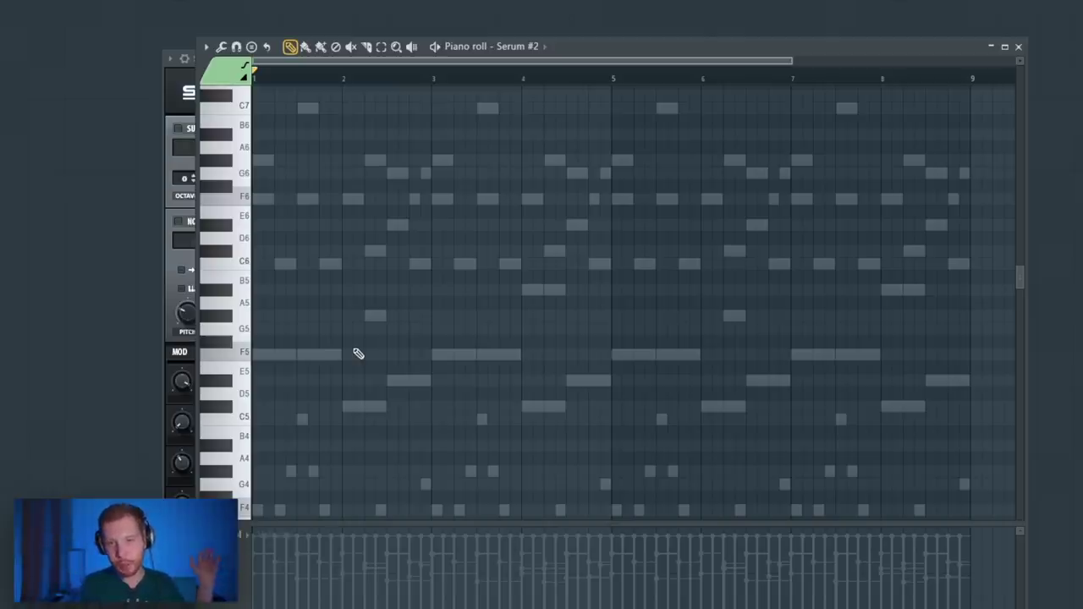
scroll(493, 293, up, 3)
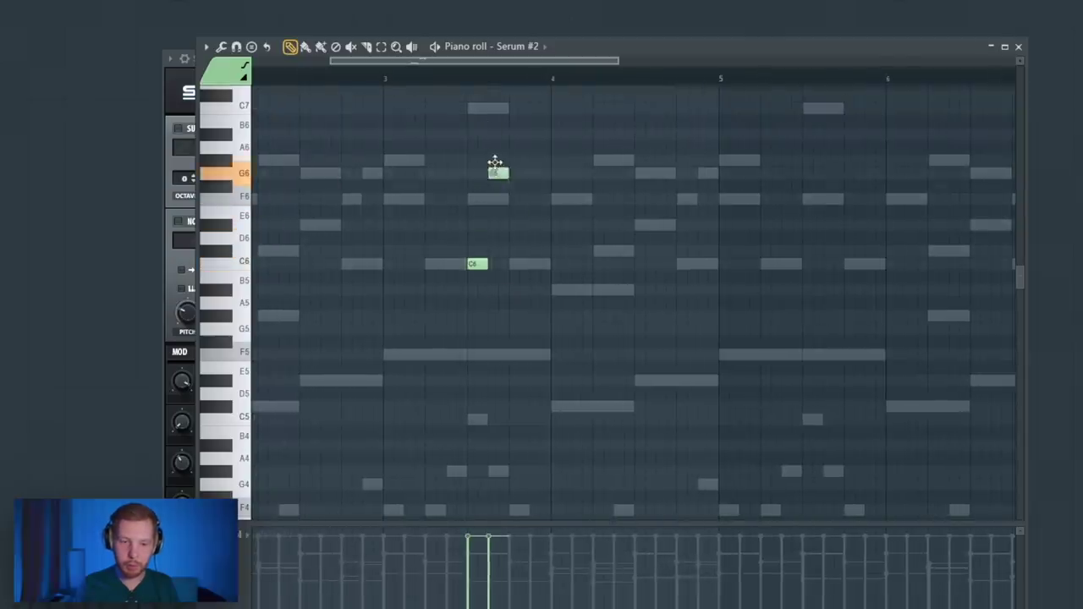
drag(495, 162, 490, 150)
key(space)
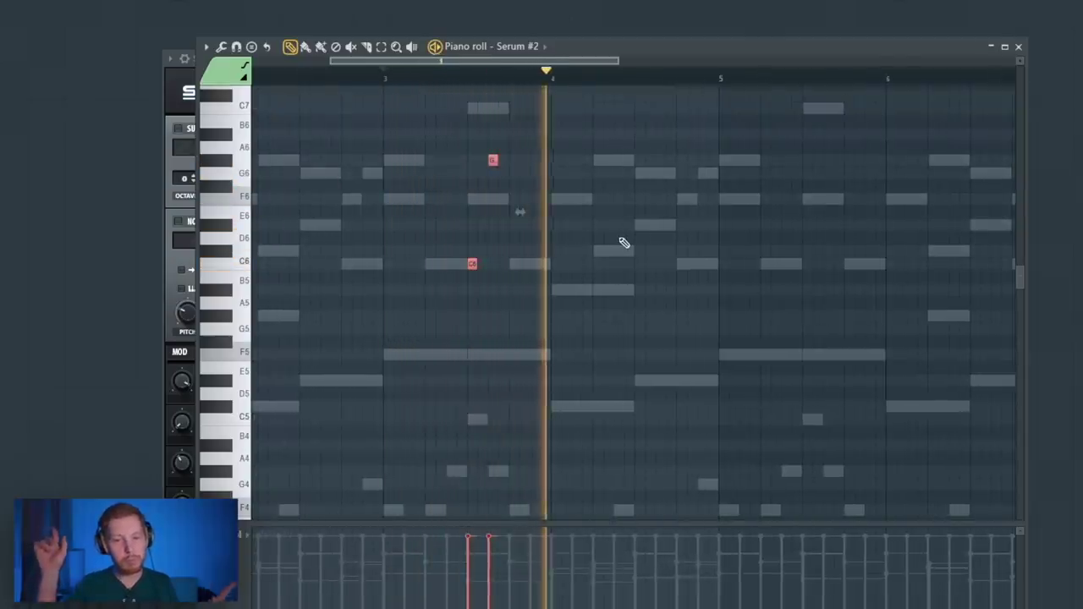
key(space)
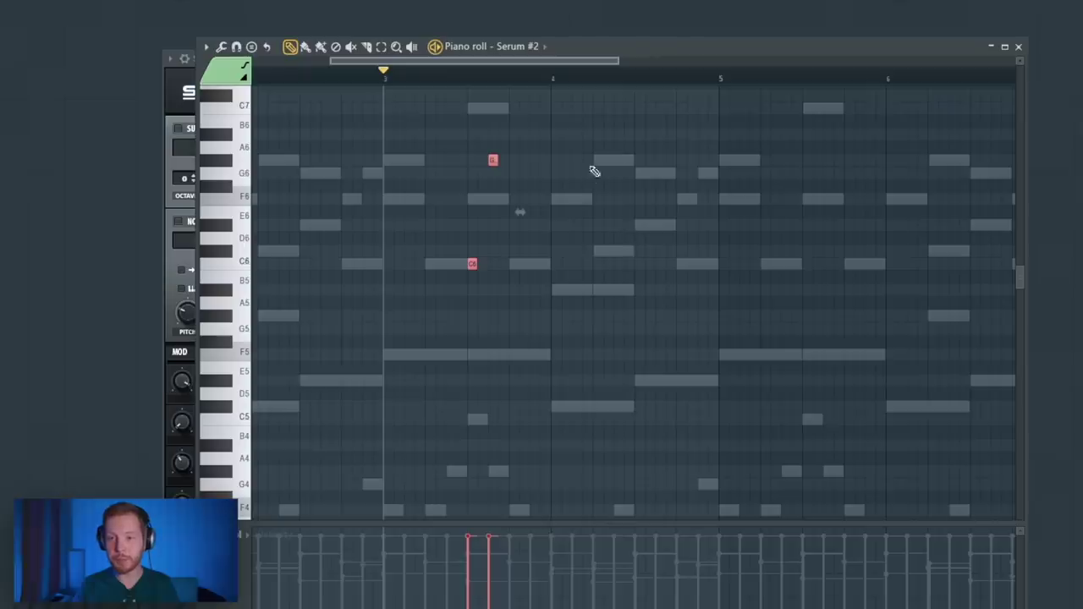
scroll(709, 112, down, 2)
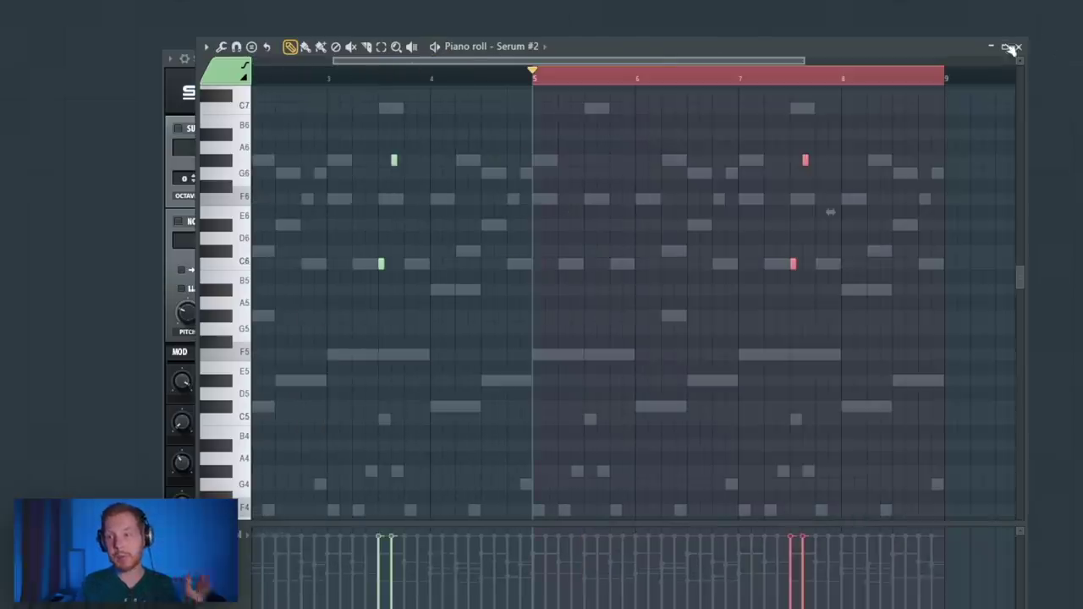
click(1020, 48)
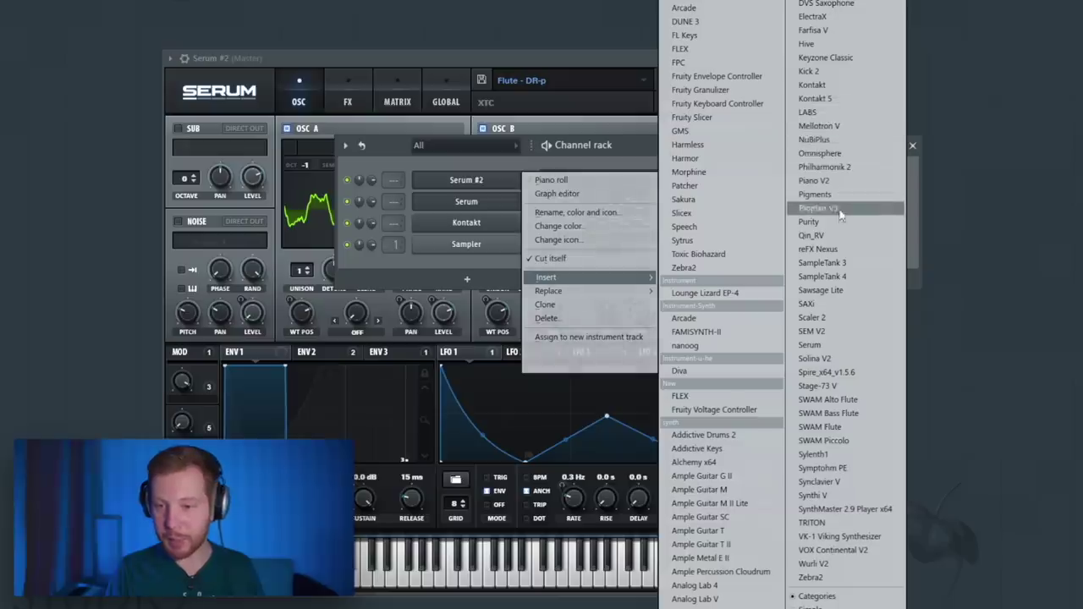
Insert an Omnisphere channel and write a two-bar melody for it, shifted down one octave to lie between C5 and C6.
click(850, 155)
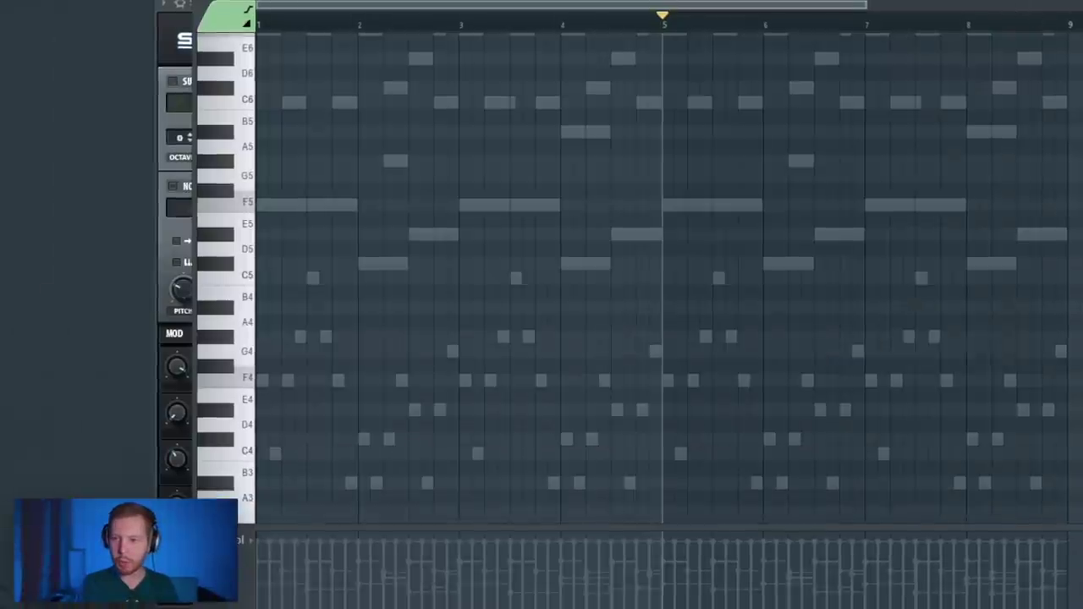
scroll(333, 167, up, 5)
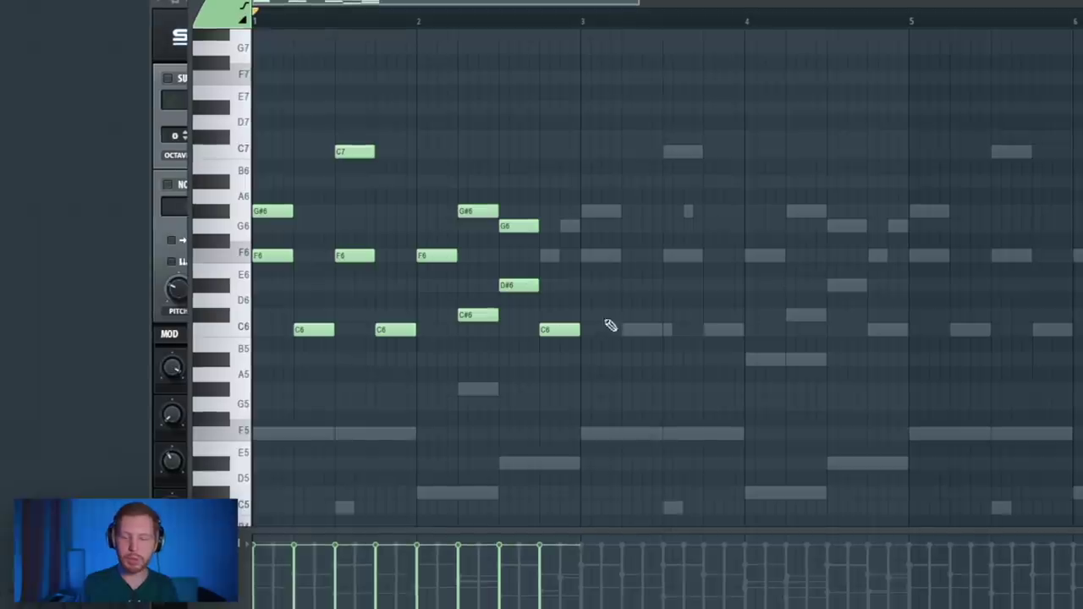
scroll(660, 339, up, 1)
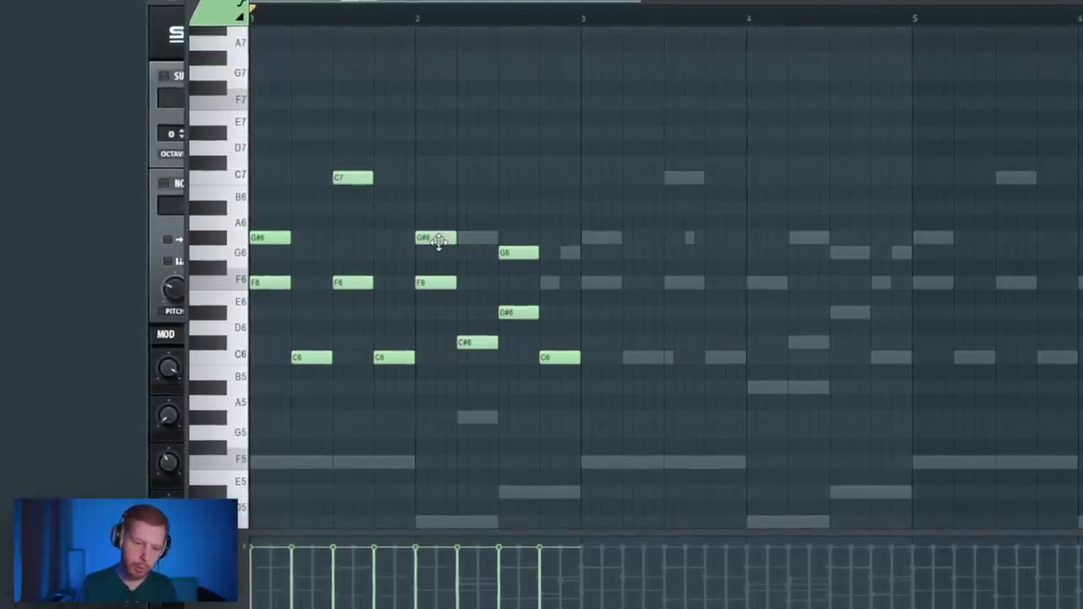
key(space)
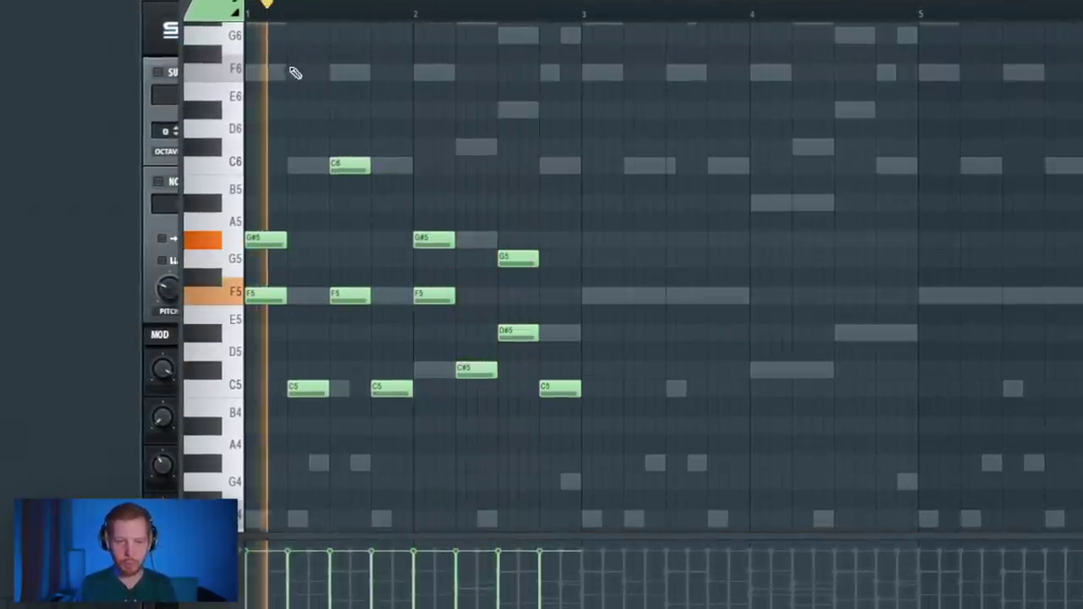
Repeat the Omnisphere melody across eight bars with short F5 and G5 notes ending bar 4, and strum the chords.
key(ctrl+b)
key(ctrl+d)
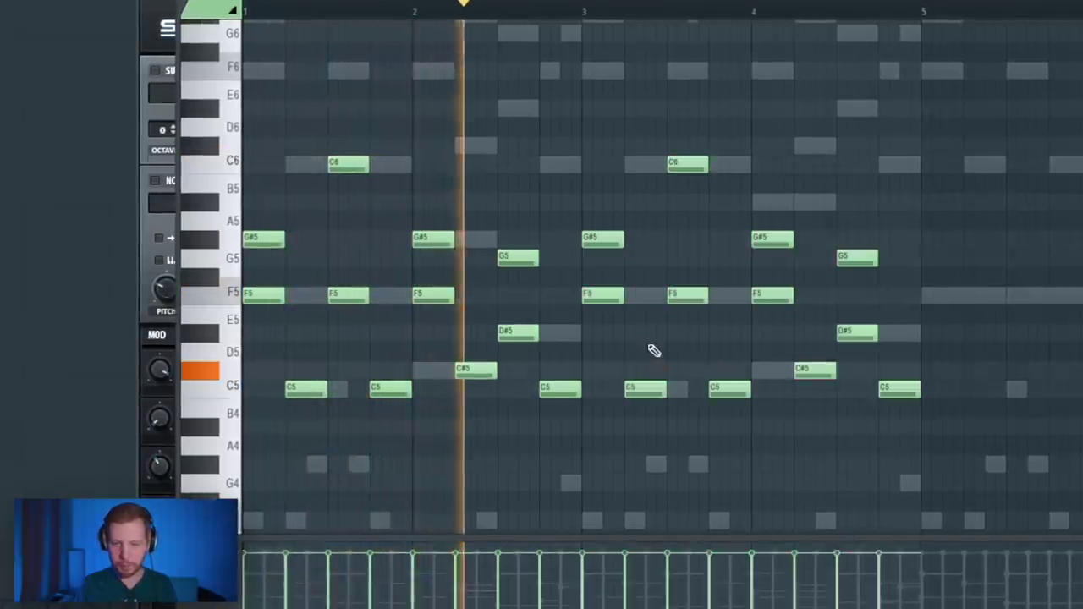
key(space)
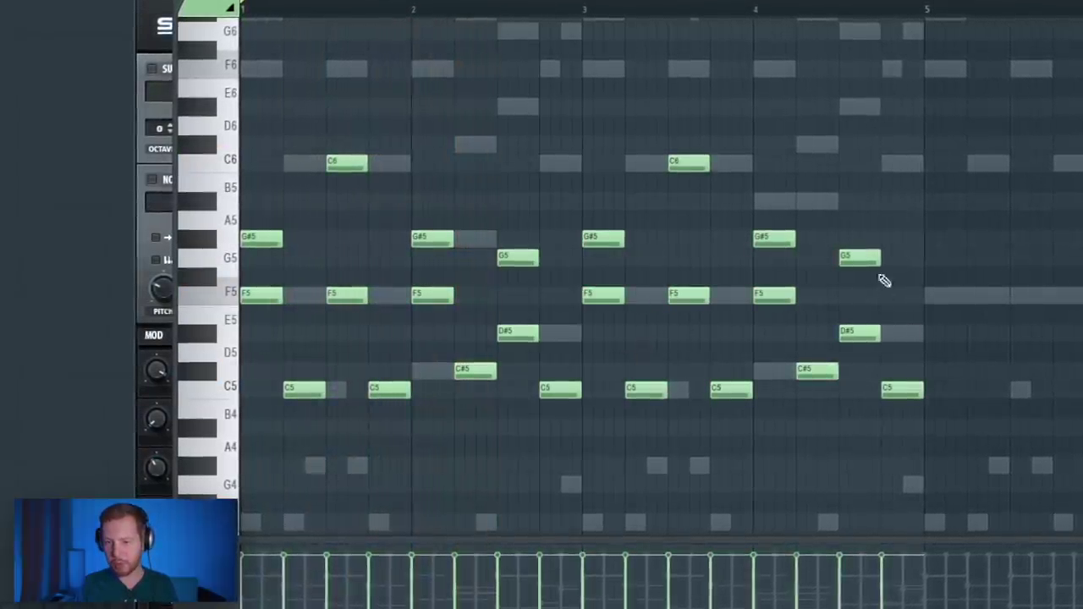
key(space)
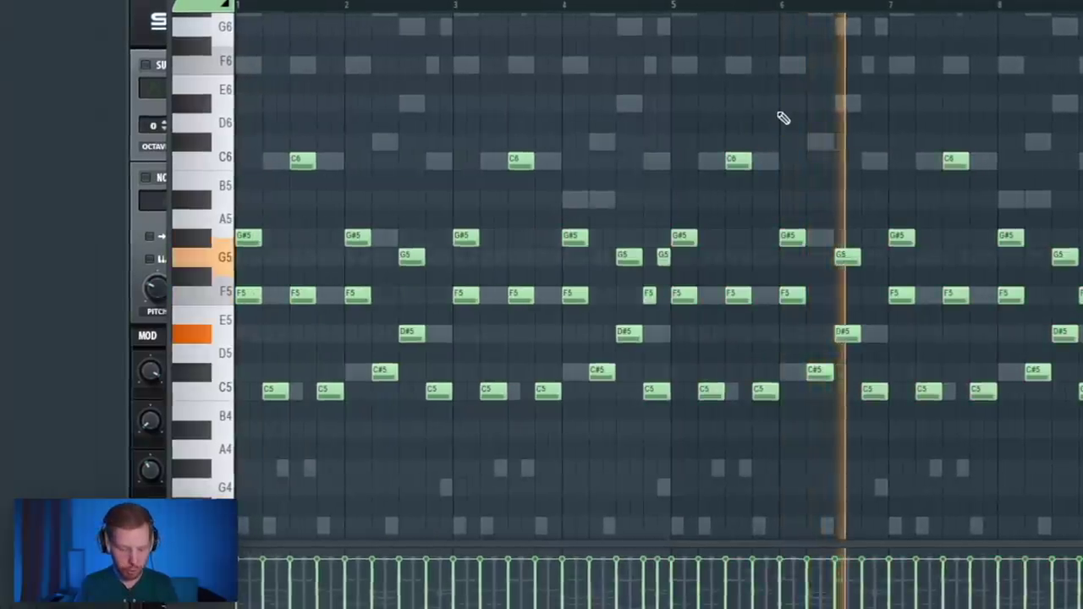
key(alt+s)
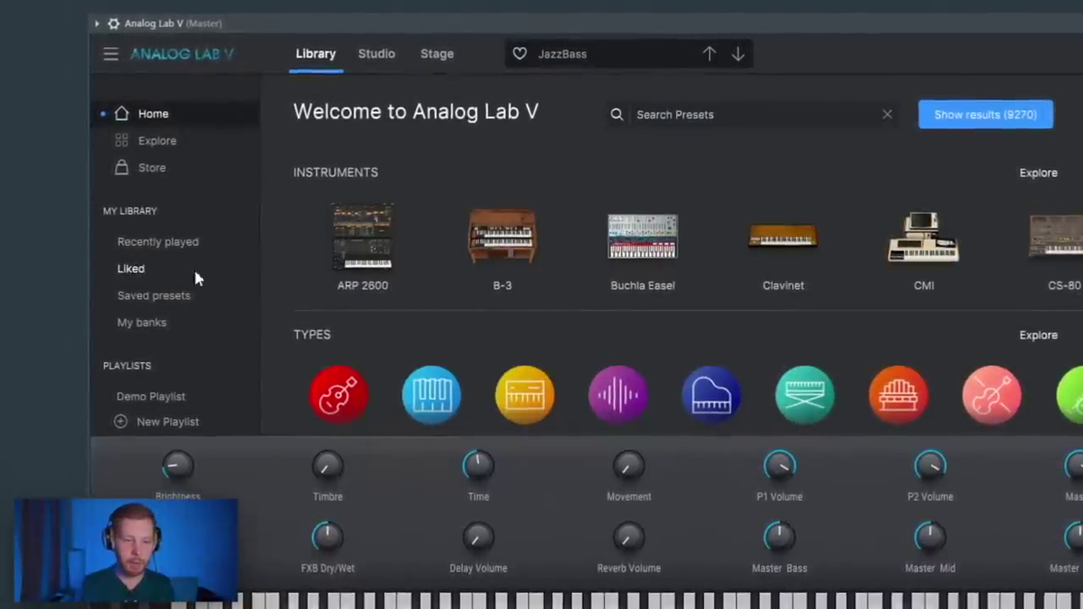
Choose a preset from the liked Bass sounds in Analog Lab V and lay out its long F5 and C#5 bass notes.
click(167, 269)
click(434, 160)
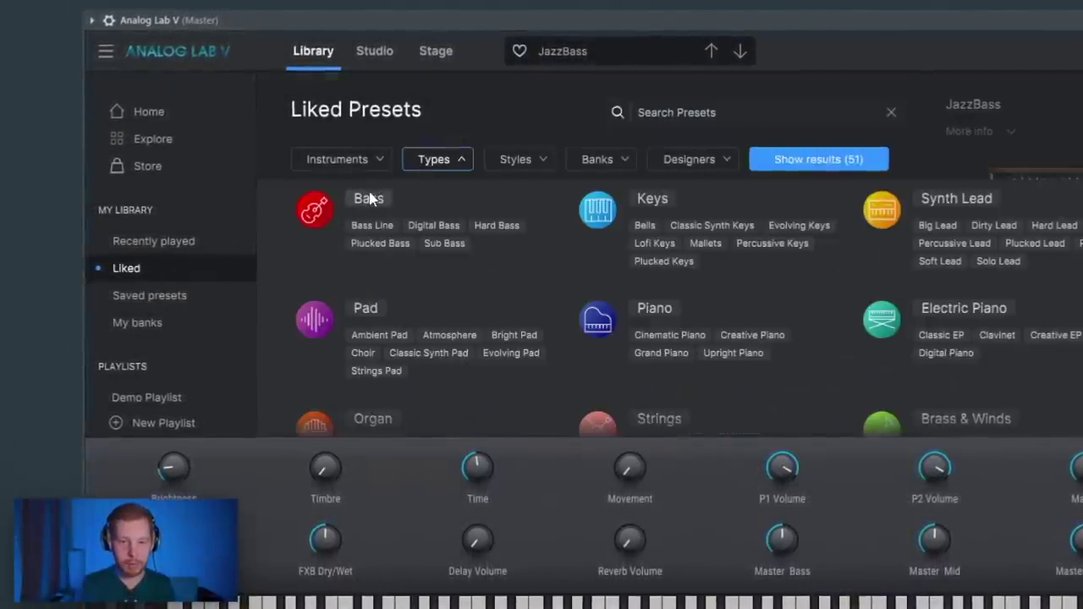
click(368, 197)
click(364, 250)
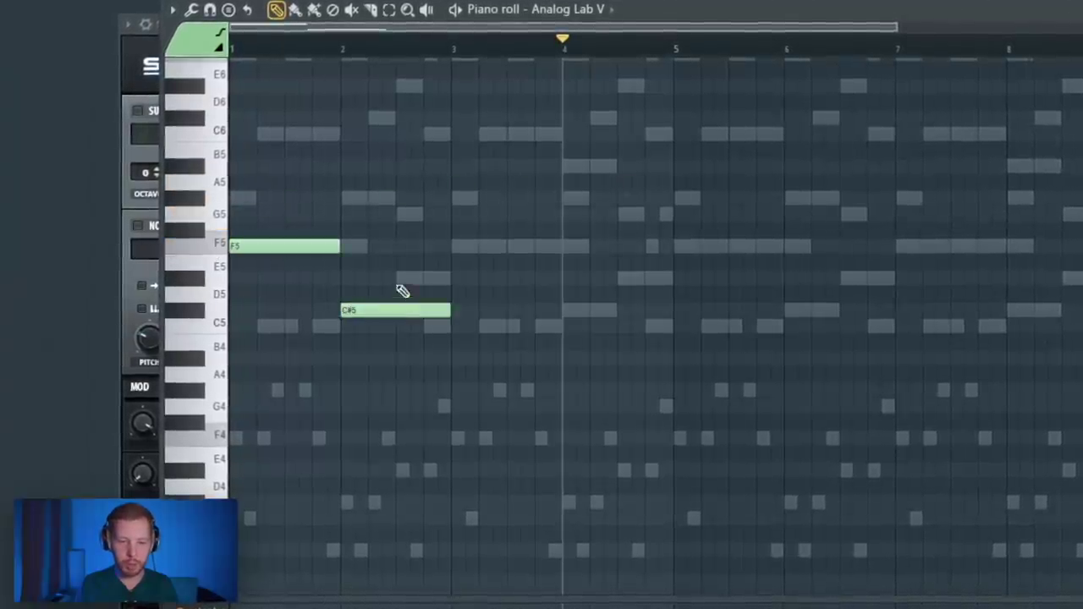
drag(266, 174, 616, 319)
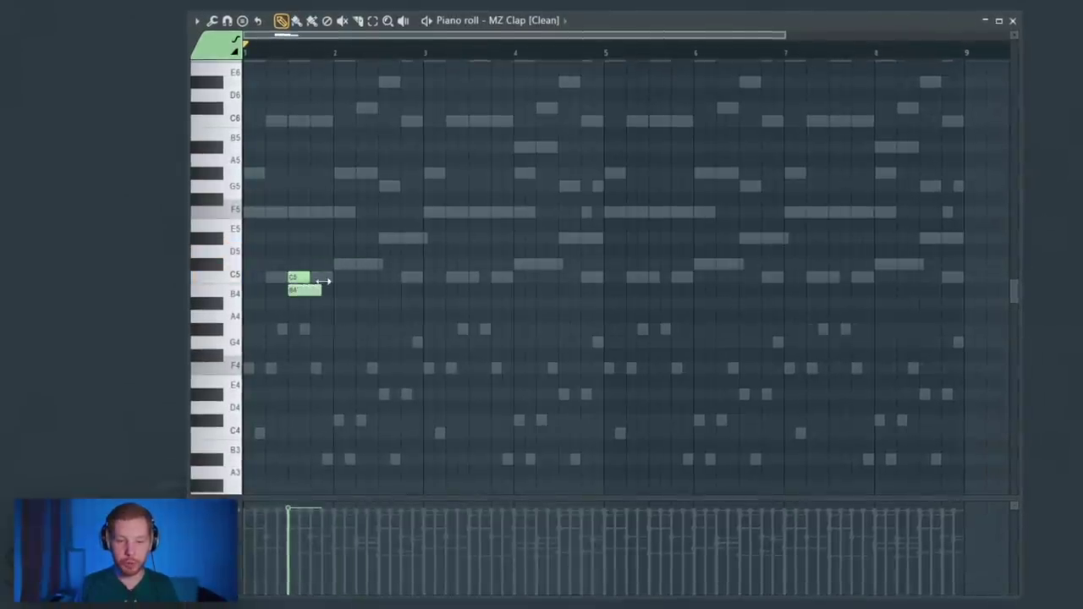
Repeat the MZ Clap [Clean] note once per bar across eight bars.
key(ctrl+a)
key(ctrl+b)
key(ctrl+b)
key(ctrl+b)
key(ctrl+b)
key(ctrl+b)
key(ctrl+b)
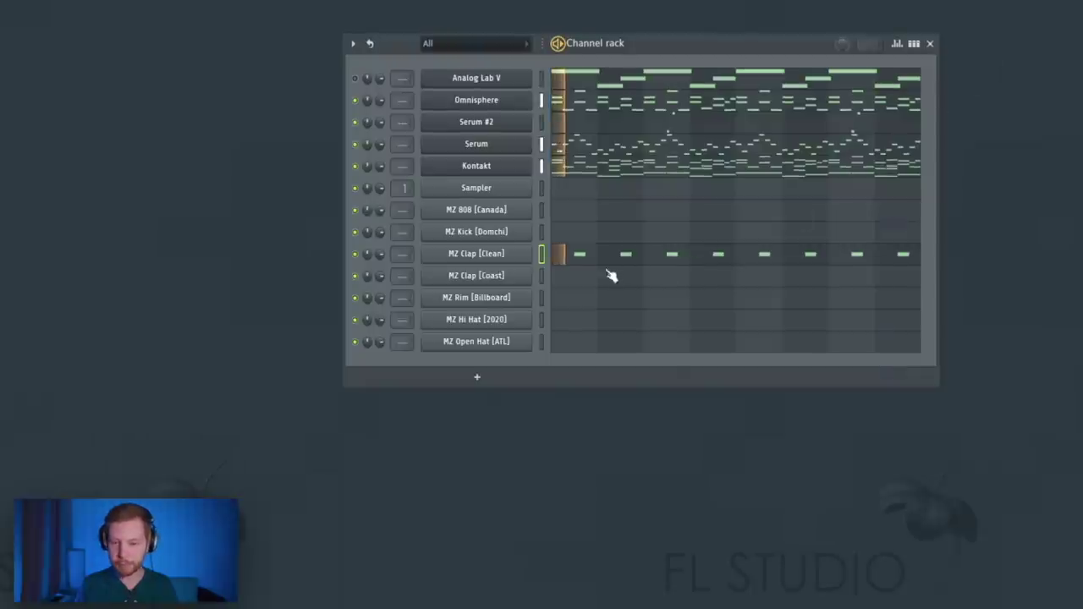
Paste the clap pattern into MZ Clap [Coast] and raise that sample's boost.
click(541, 278)
key(ctrl+v)
click(504, 279)
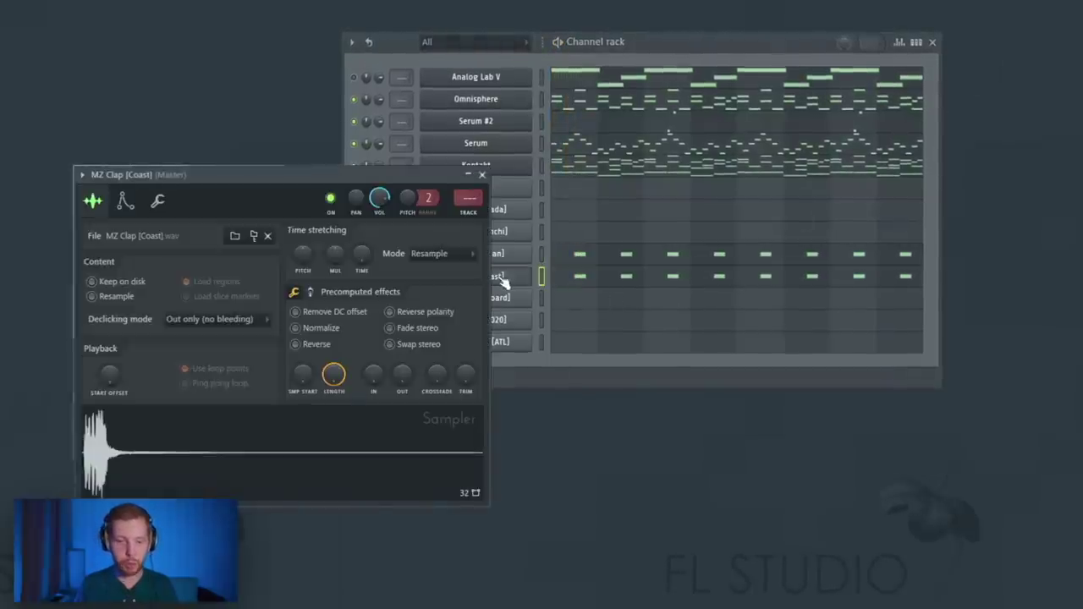
drag(389, 174, 640, 169)
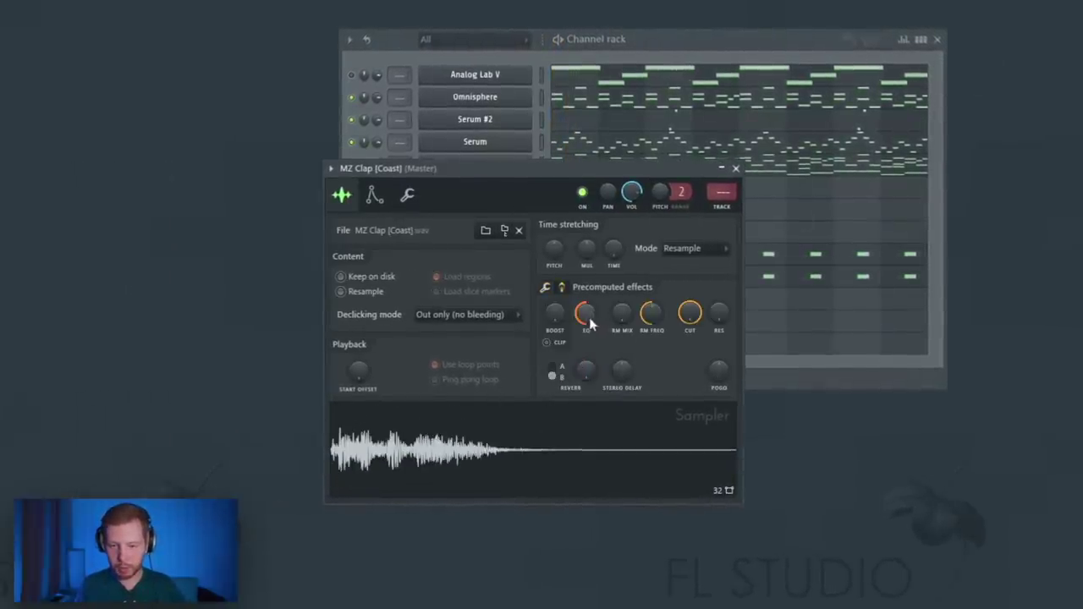
drag(556, 315, 556, 292)
key(F6)
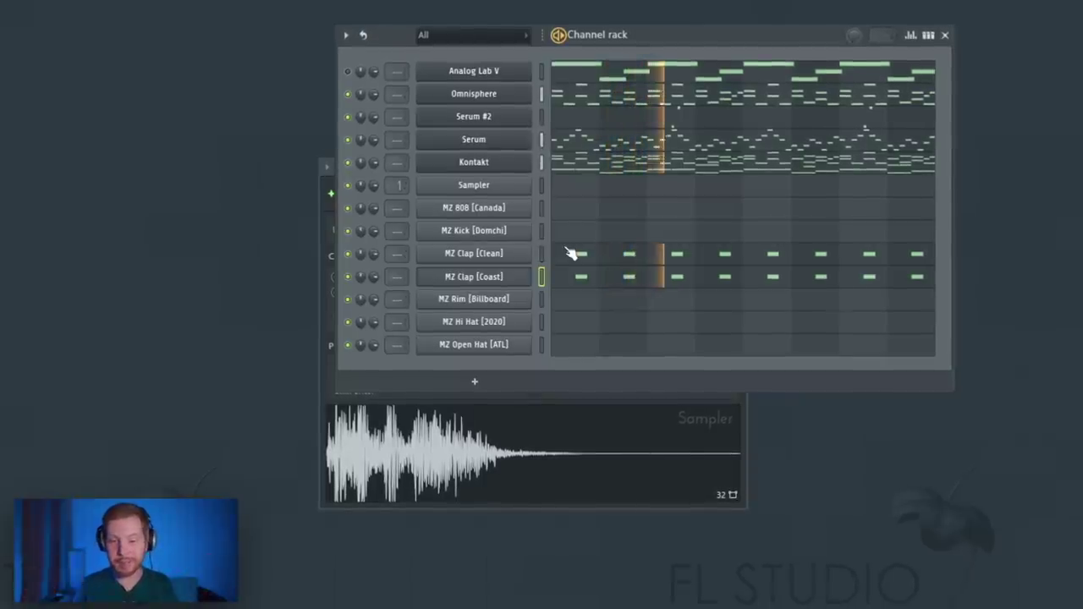
Fill MZ Hi Hat [2020] with eighth-note C5 hits over eight bars, adding a three-note roll on beat 4 of bar 1.
click(514, 322)
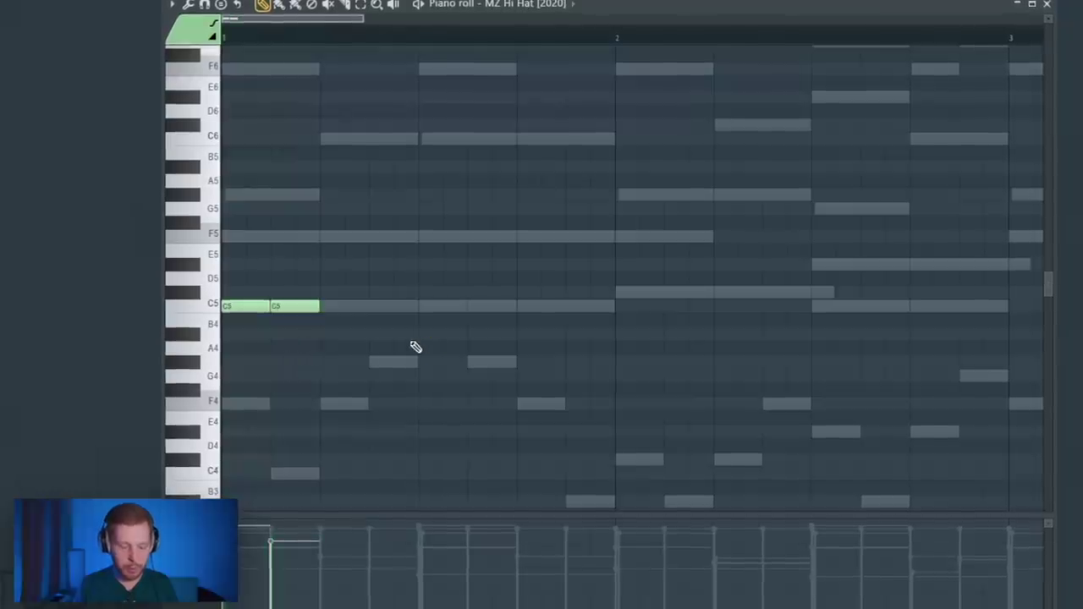
key(space)
drag(373, 359, 621, 364)
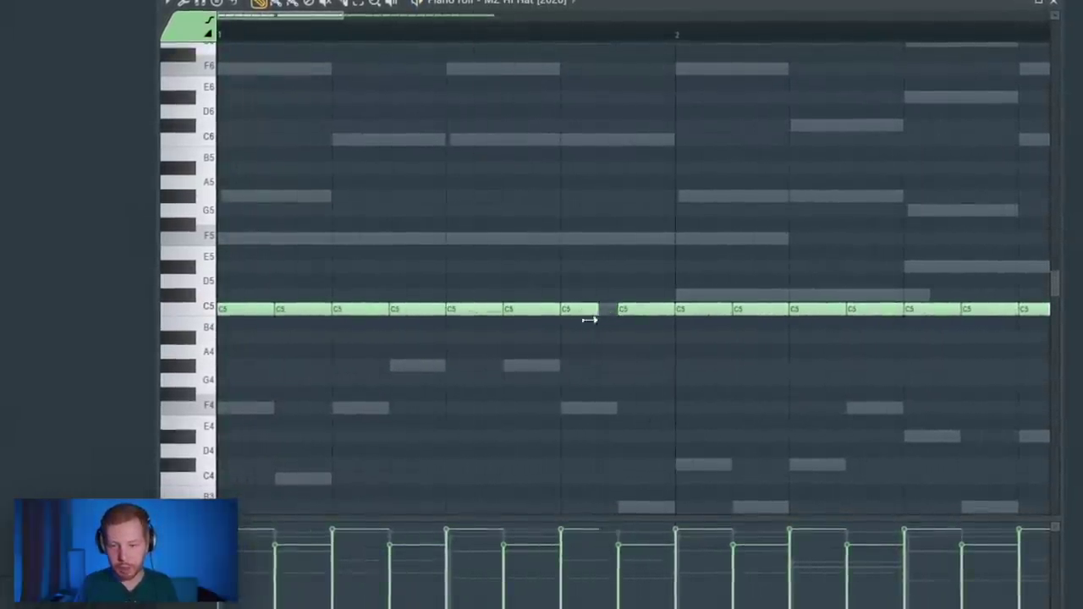
key(space)
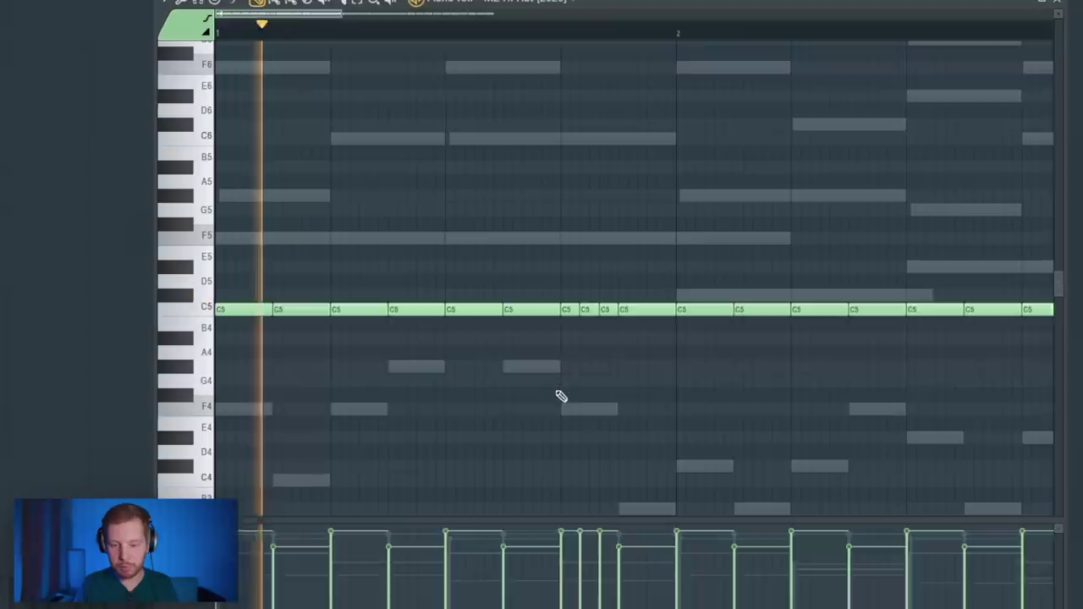
scroll(559, 397, down, 2)
scroll(548, 386, down, 1)
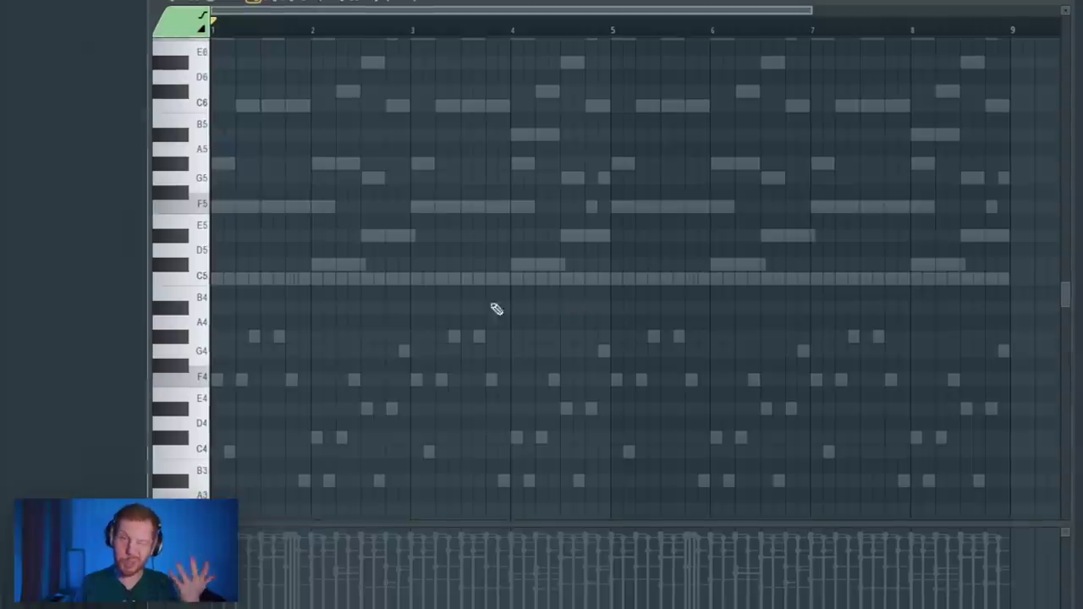
Place C5 rim hits on the second eighth of bars 1, 3 and 4 and the last of bar 3, and repeat them four bars on.
scroll(211, 316, up, 2)
click(249, 278)
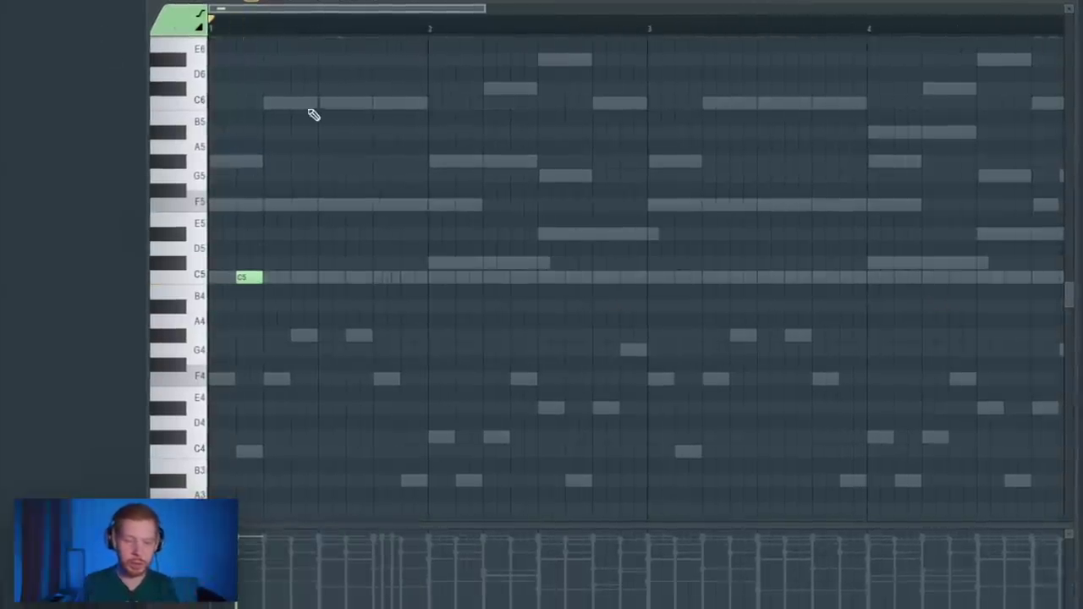
scroll(592, 308, down, 2)
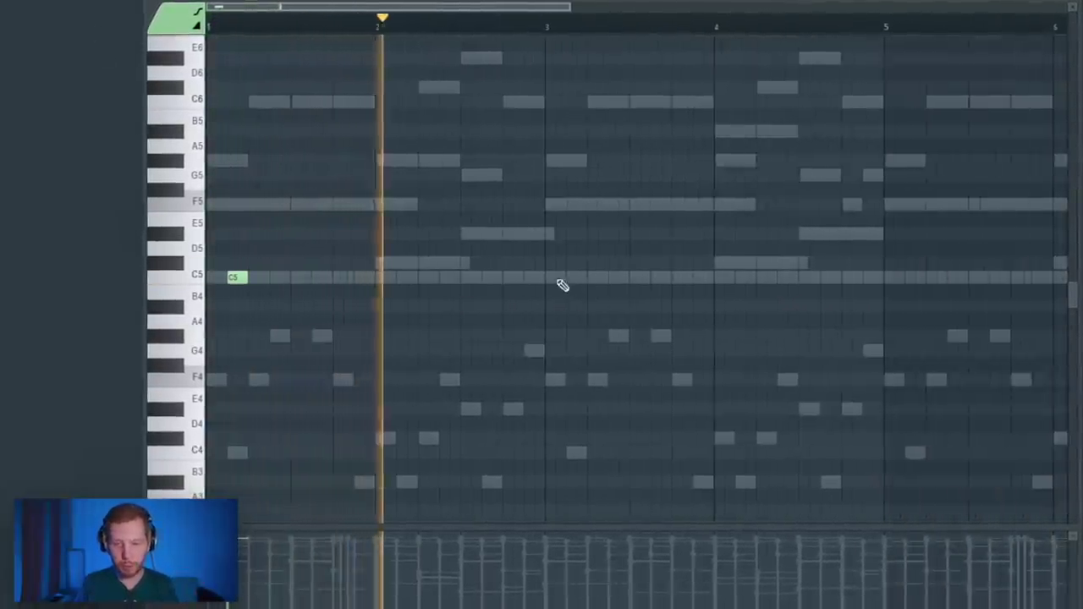
click(575, 277)
click(703, 277)
click(742, 277)
scroll(745, 378, down, 2)
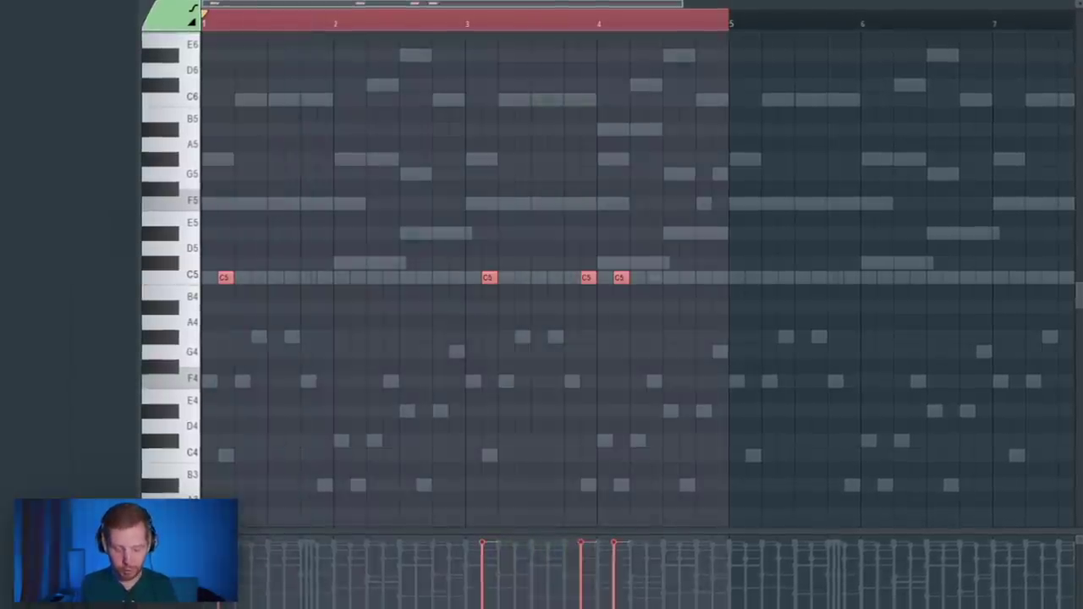
key(ctrl+b)
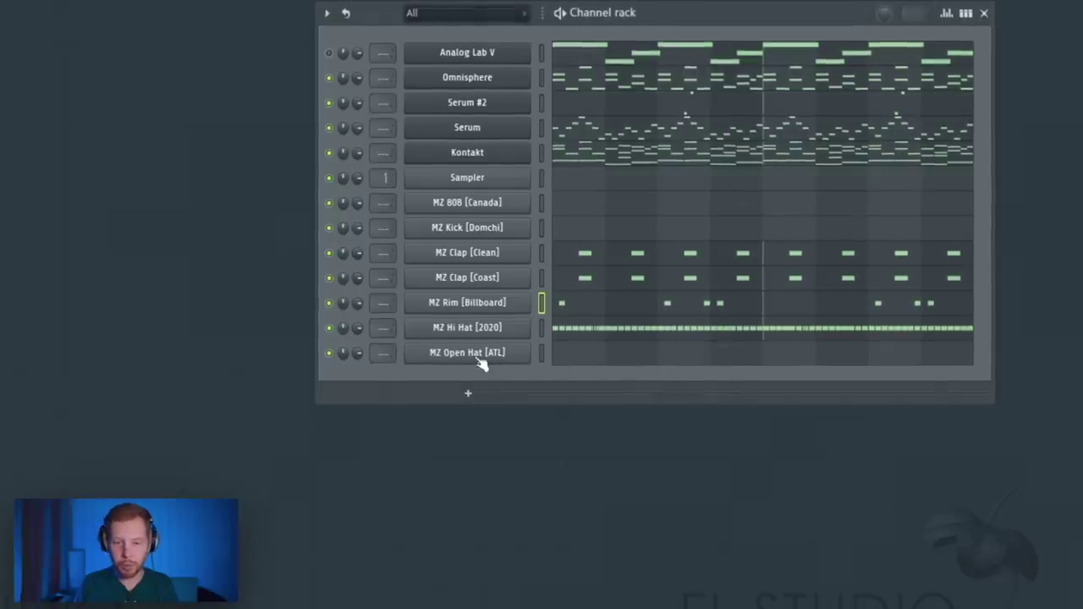
Adjust the boost of the MZ Open Hat [ATL] sample and place a short A#4 hit at the start of bar 1.
click(474, 353)
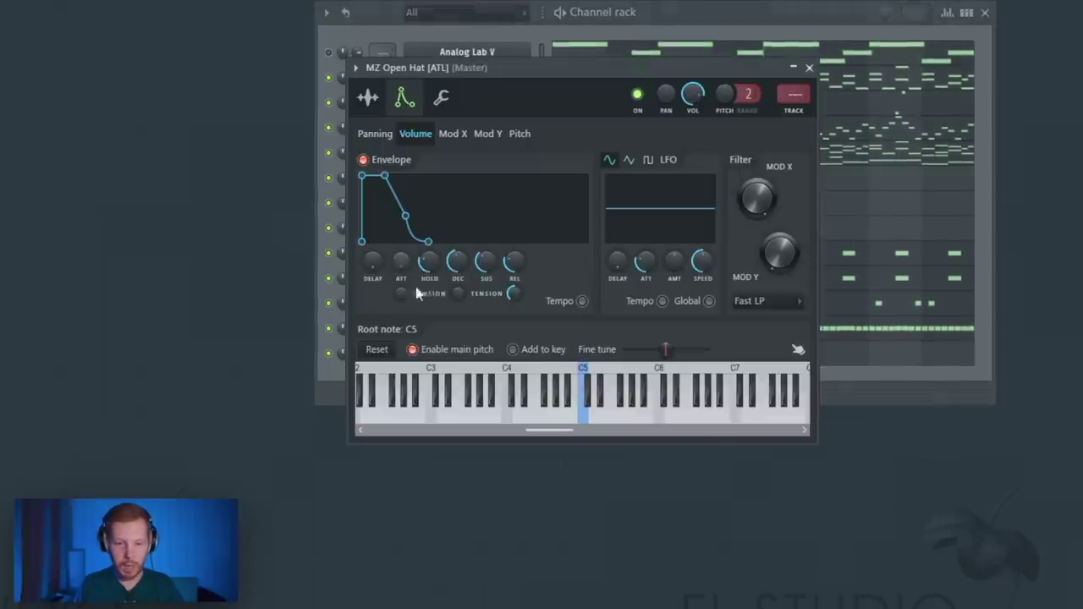
click(367, 96)
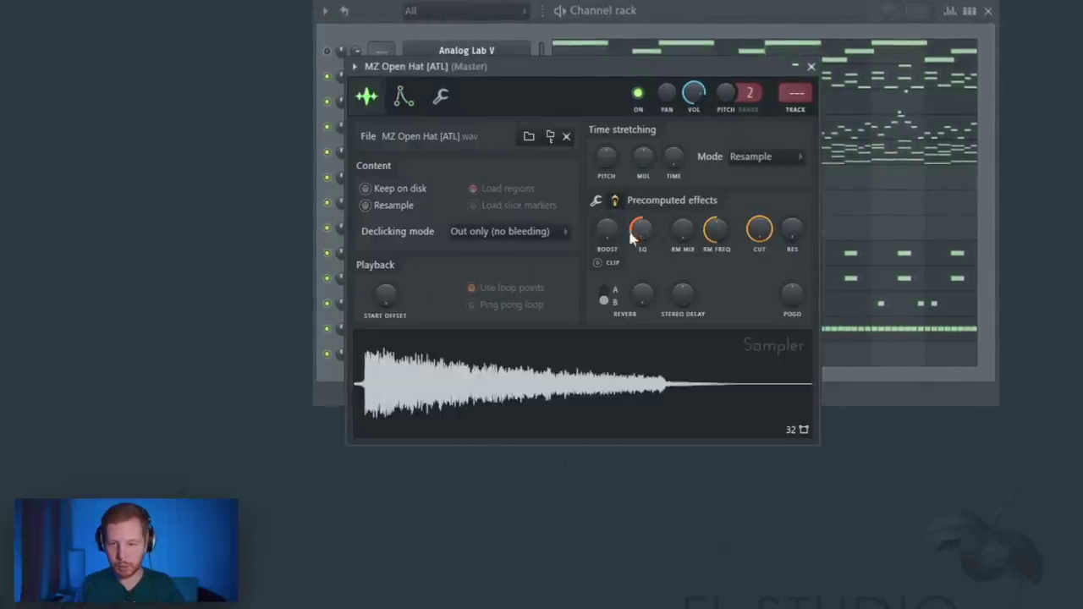
drag(607, 233, 606, 234)
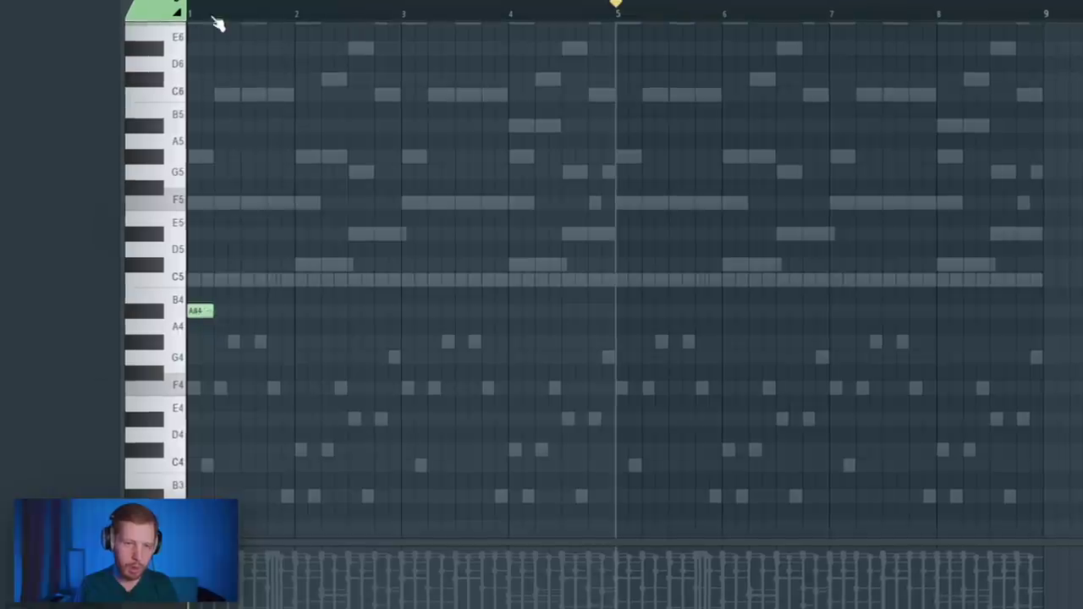
key(space)
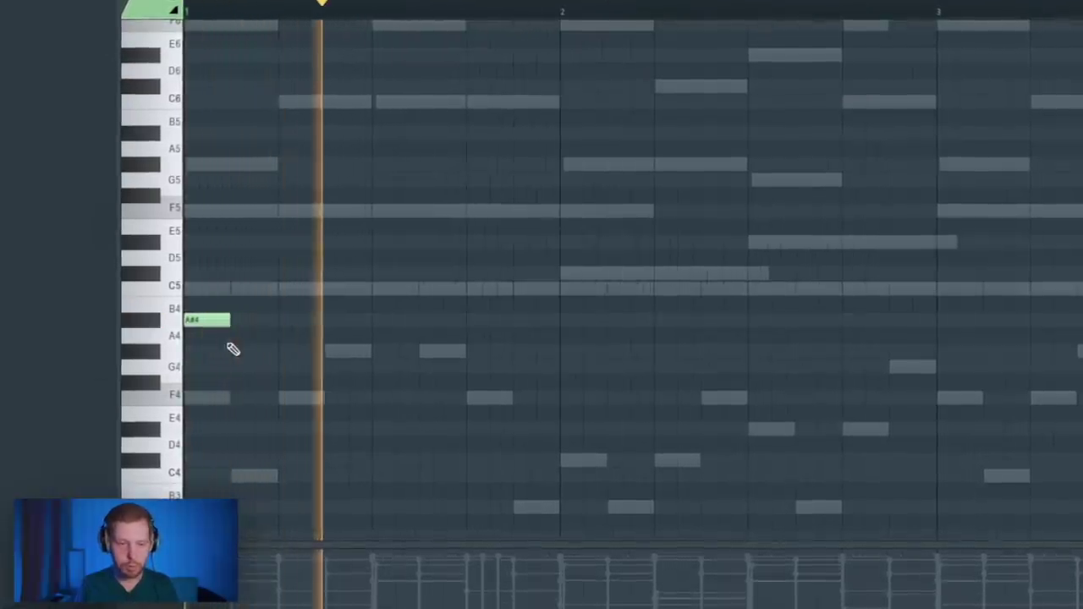
scroll(235, 351, down, 6)
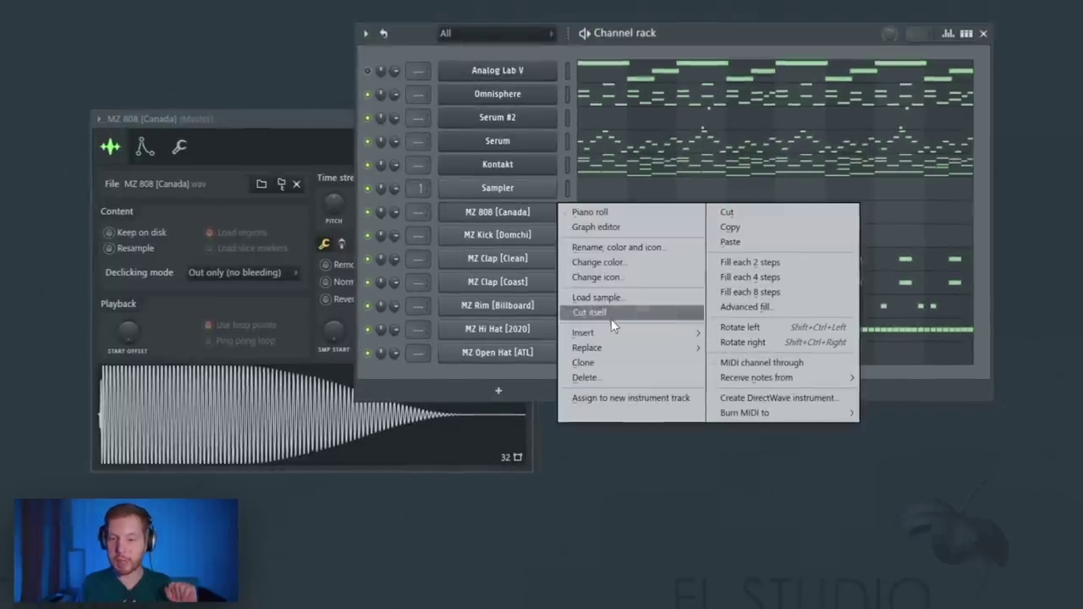
Write an eight-bar 808 line from F6, C#6 and D#6 notes, add extra notes in bars 4, 7 and 8, and lower it an octave.
click(590, 212)
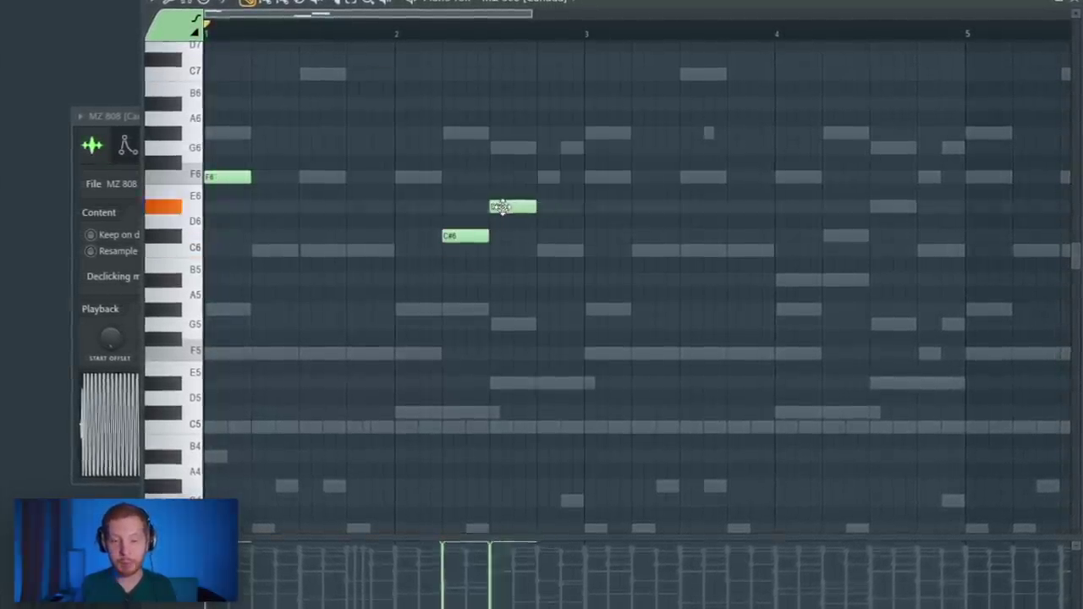
key(ctrl+b)
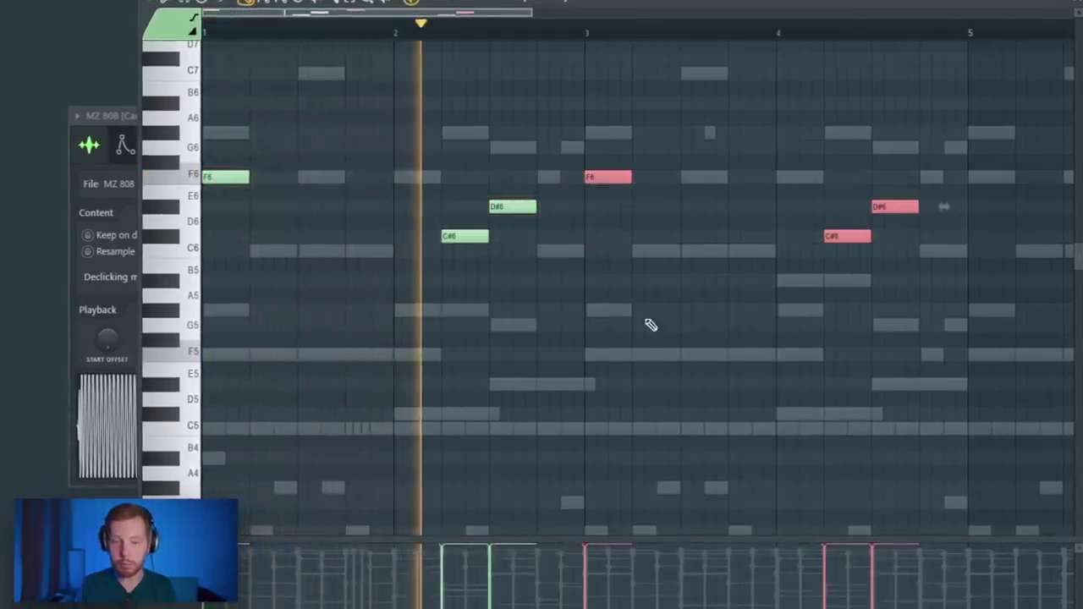
drag(620, 335, 587, 344)
key(ctrl+d)
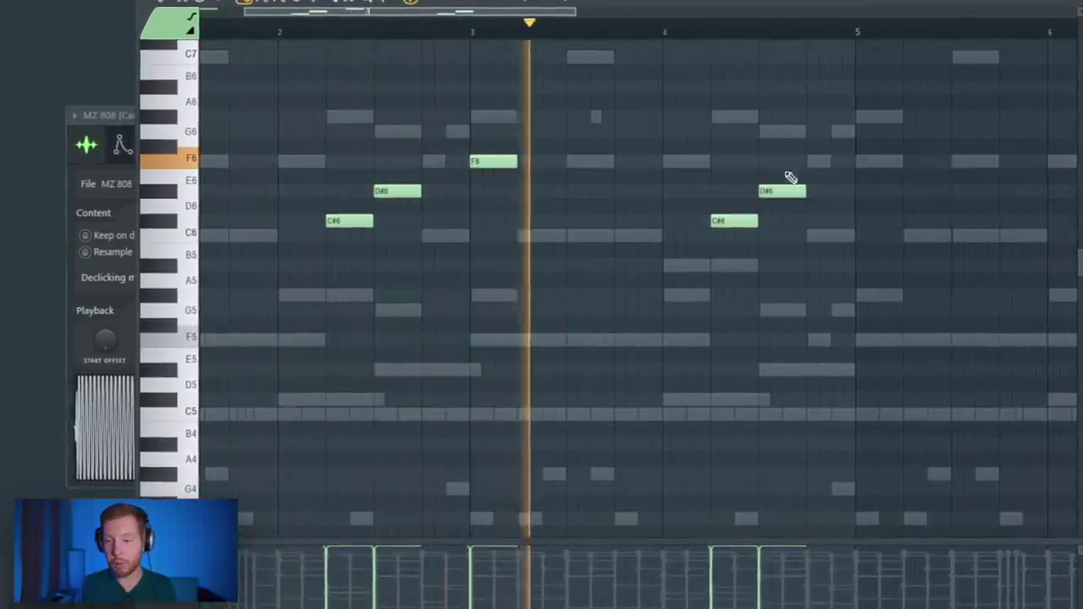
click(833, 191)
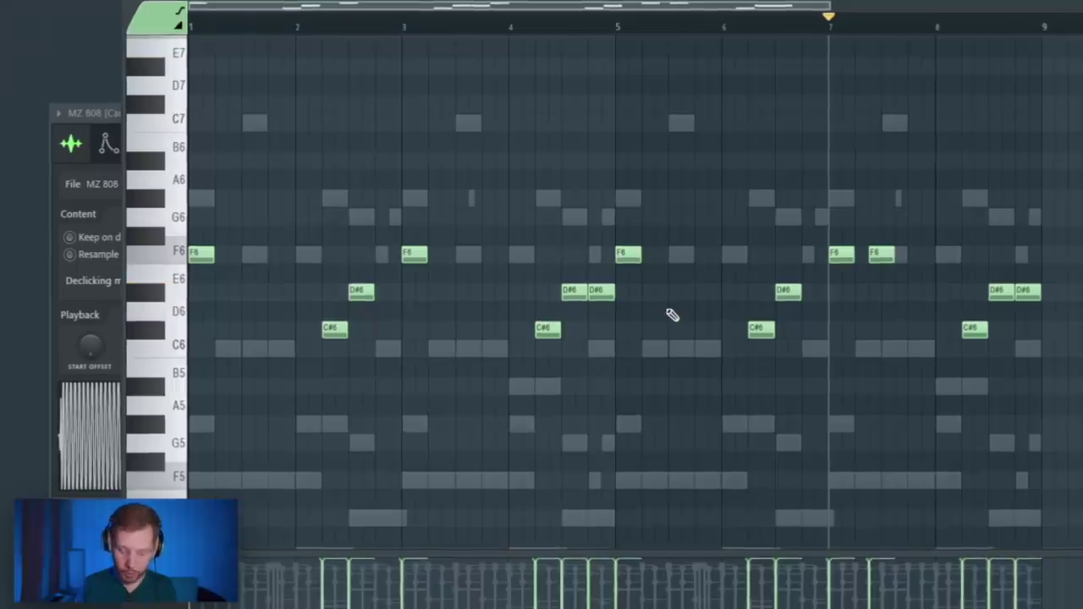
key(ctrl+Down)
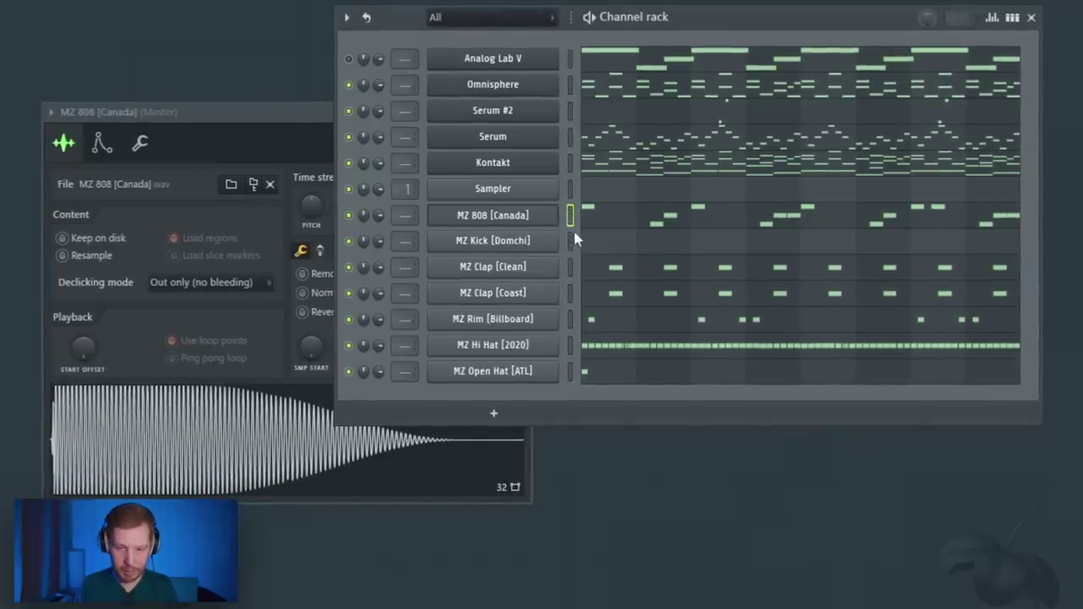
Copy the 808 pattern into MZ Kick [Domchi] and flatten it to short C5 hits, dropping the D# notes on beat 3.
click(571, 241)
key(ctrl+v)
click(608, 246)
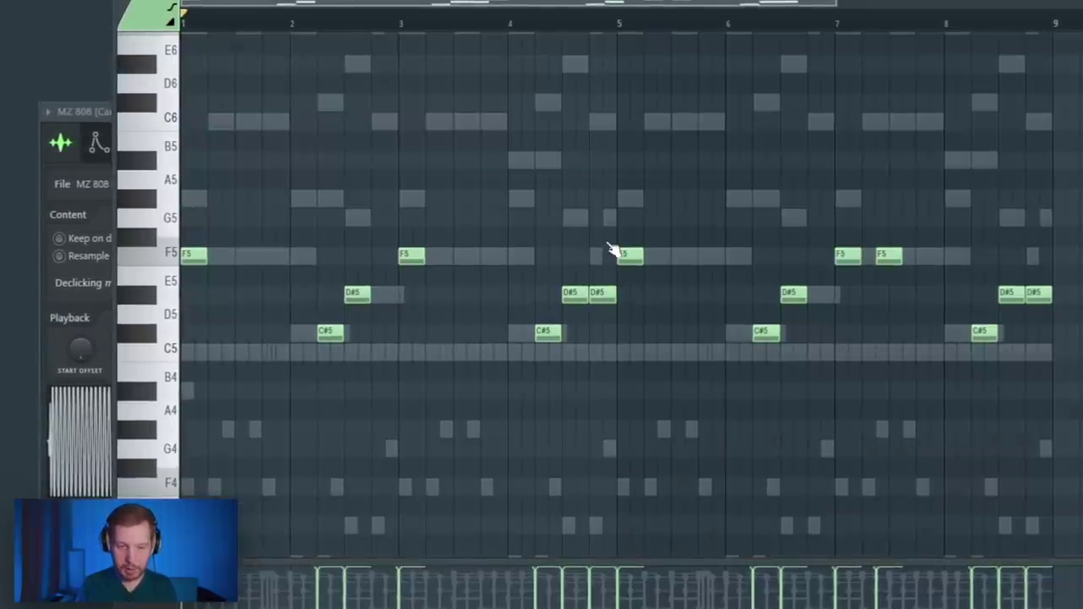
key(alt+k)
key(Return)
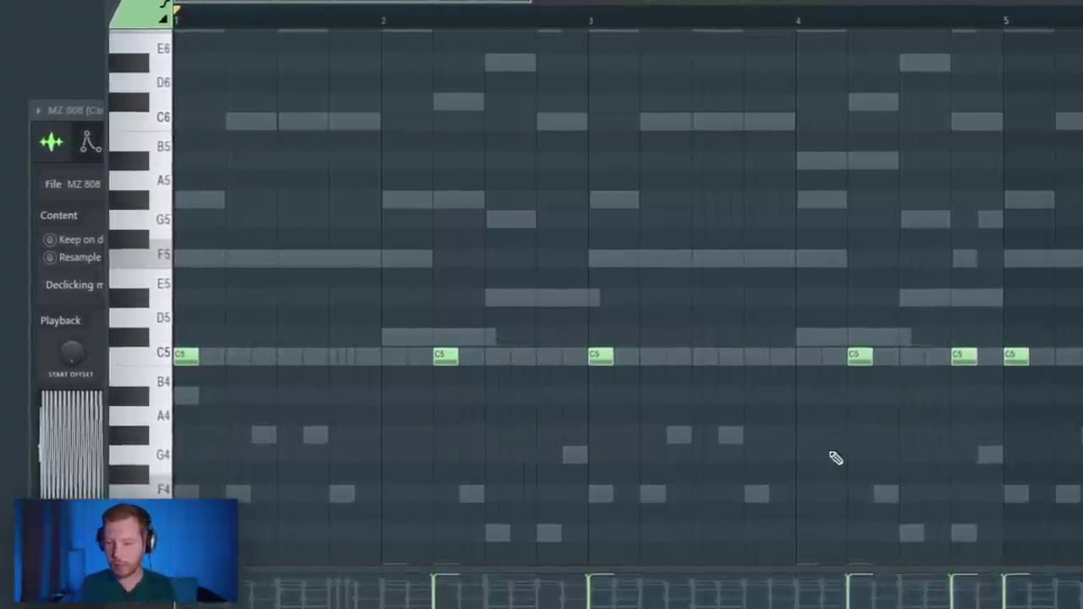
Finish the kick pattern in bar 8 with two eighth-note C5 hits on beat 2 and one on beat 4.
drag(711, 448, 551, 439)
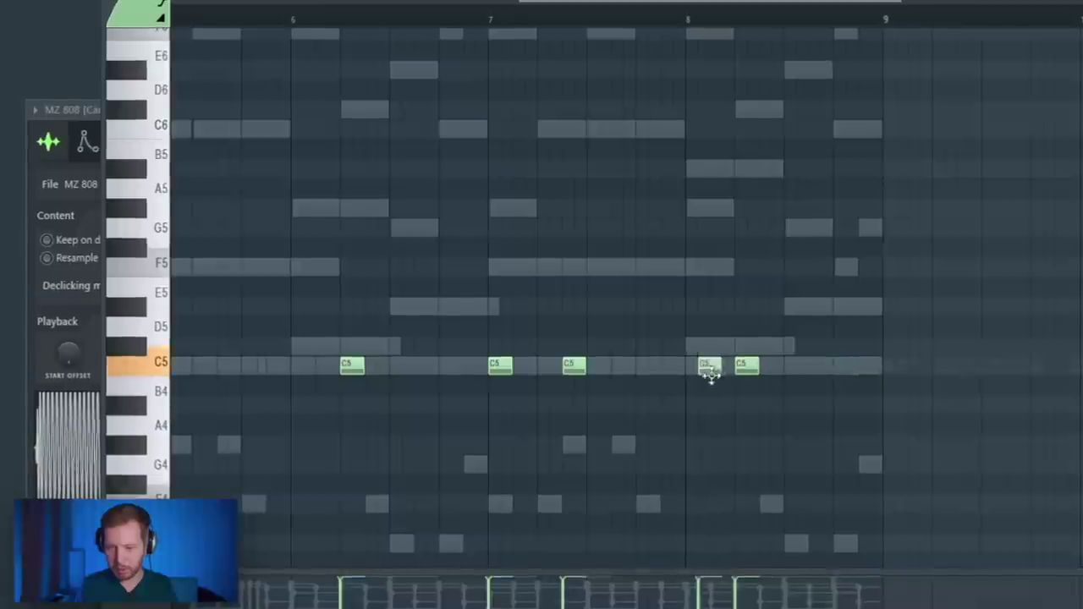
key(space)
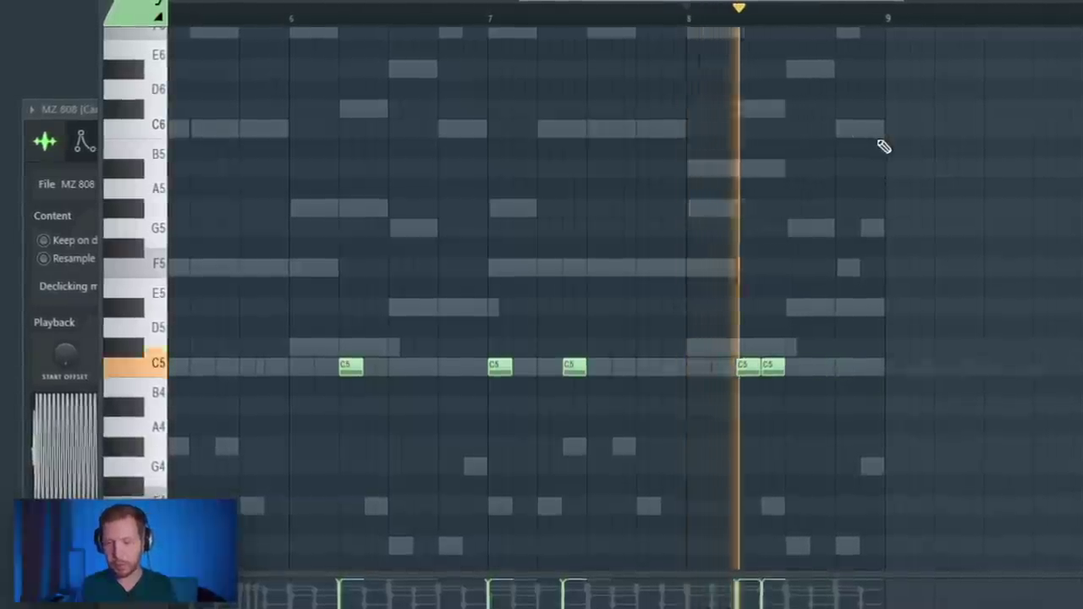
click(847, 366)
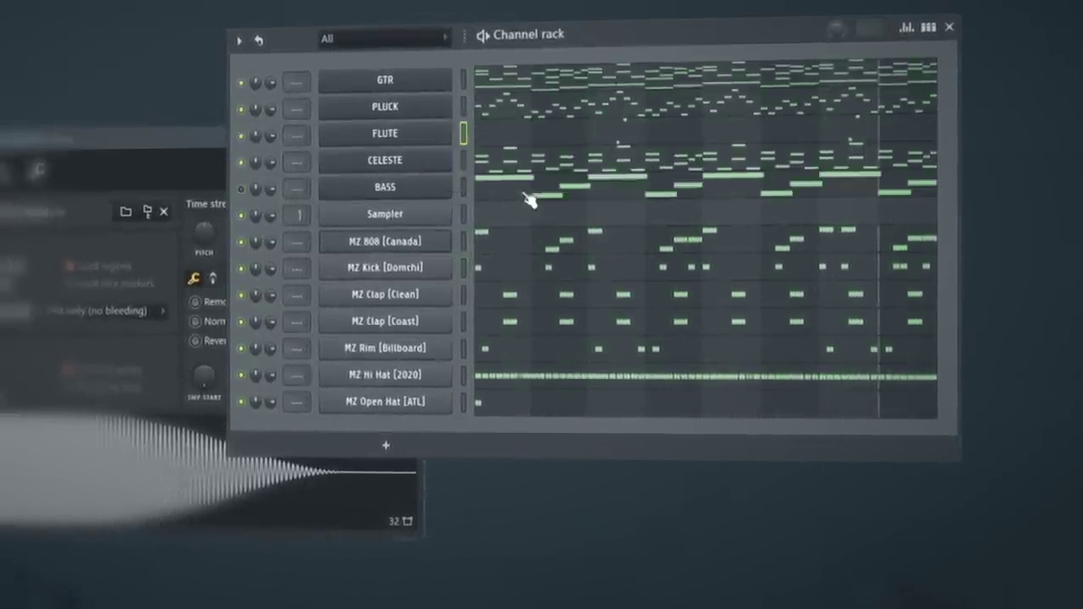
Rename the drum channels 808, Kick, Clap 1, Clap 2, Rim, Hi Hat and Open Hat, and open the mixer.
key(F2)
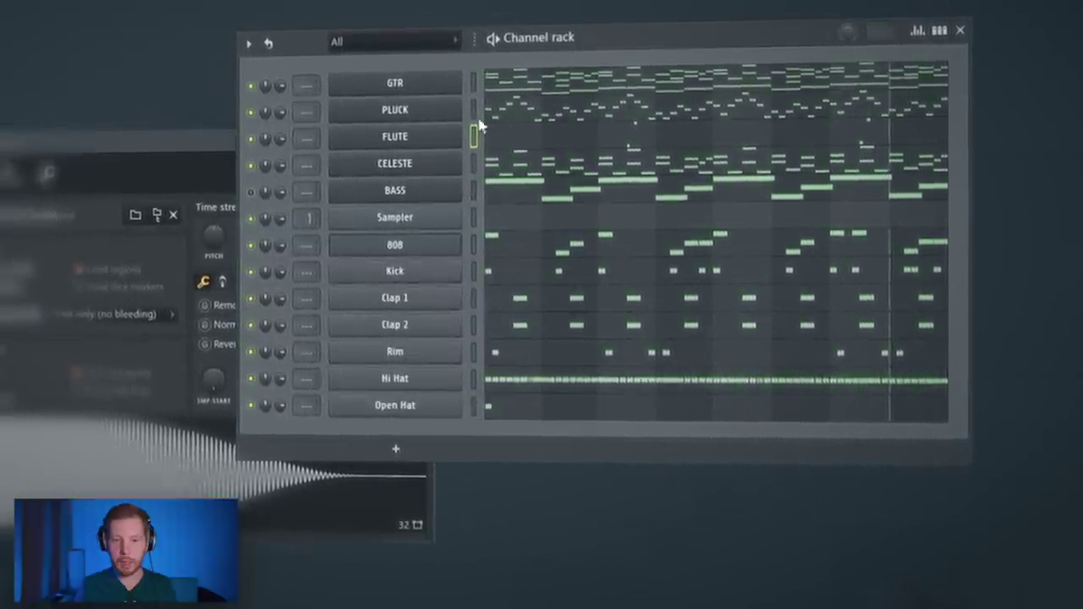
key(F9)
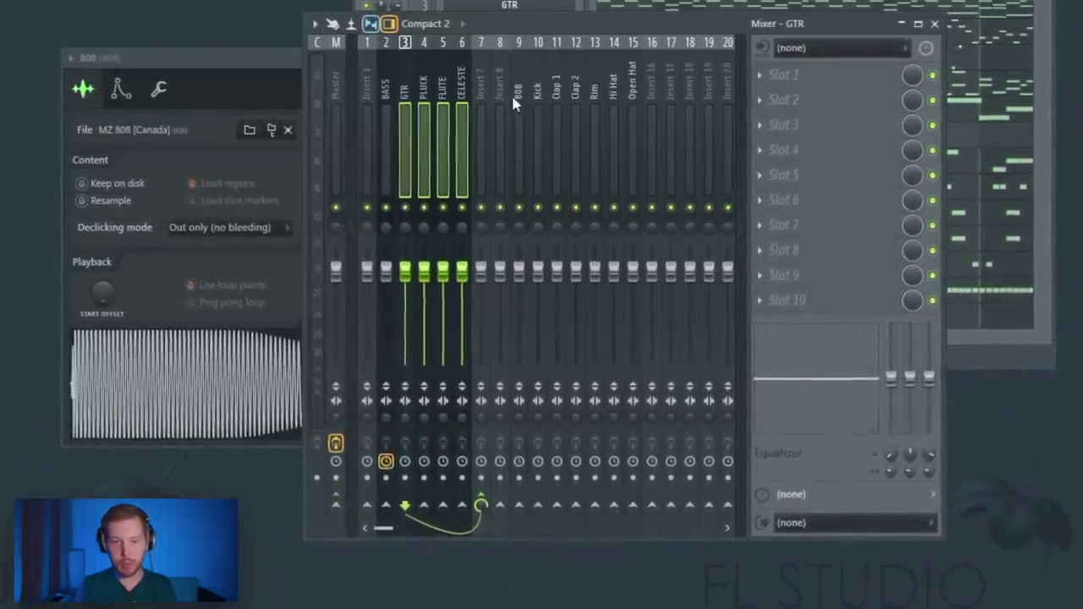
Route both claps and the rim to an SD bus, the hats to an HH bus, and those buses to a DRM bus.
click(558, 86)
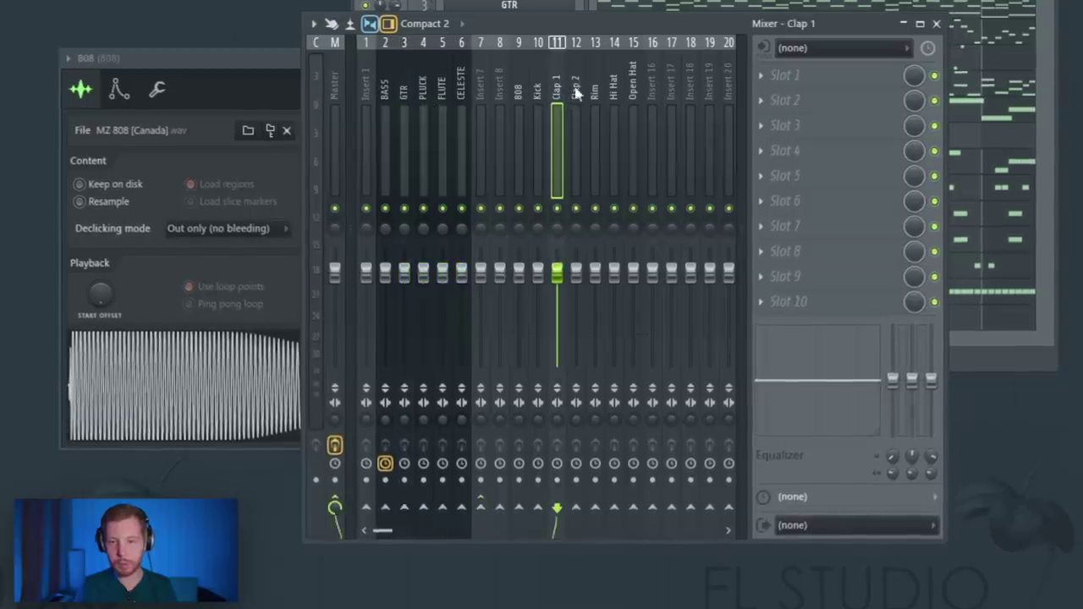
right_click(653, 513)
click(690, 539)
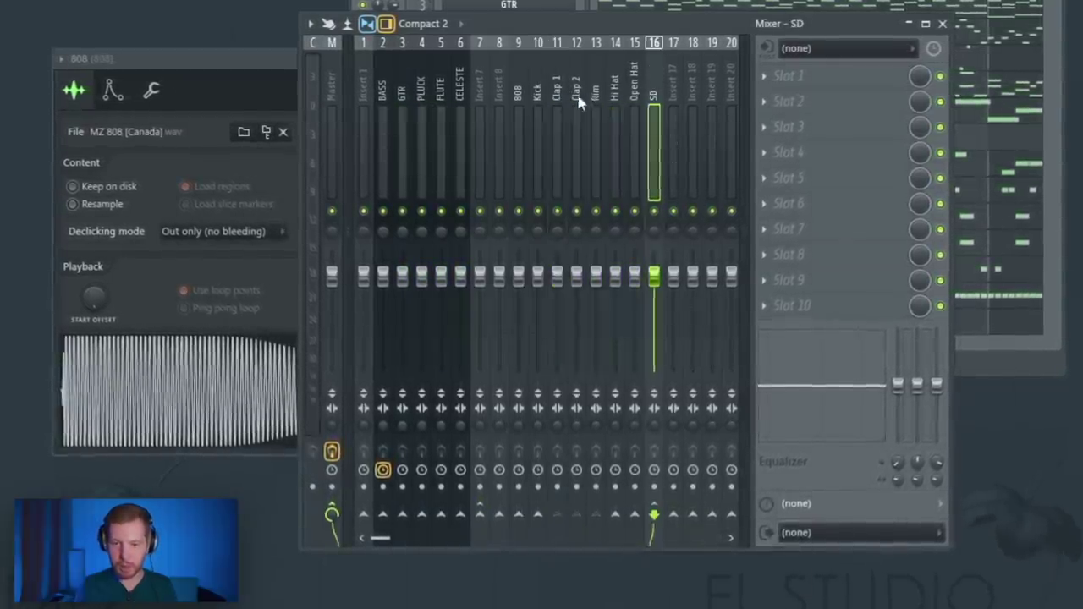
ctrl+shift+click(655, 100)
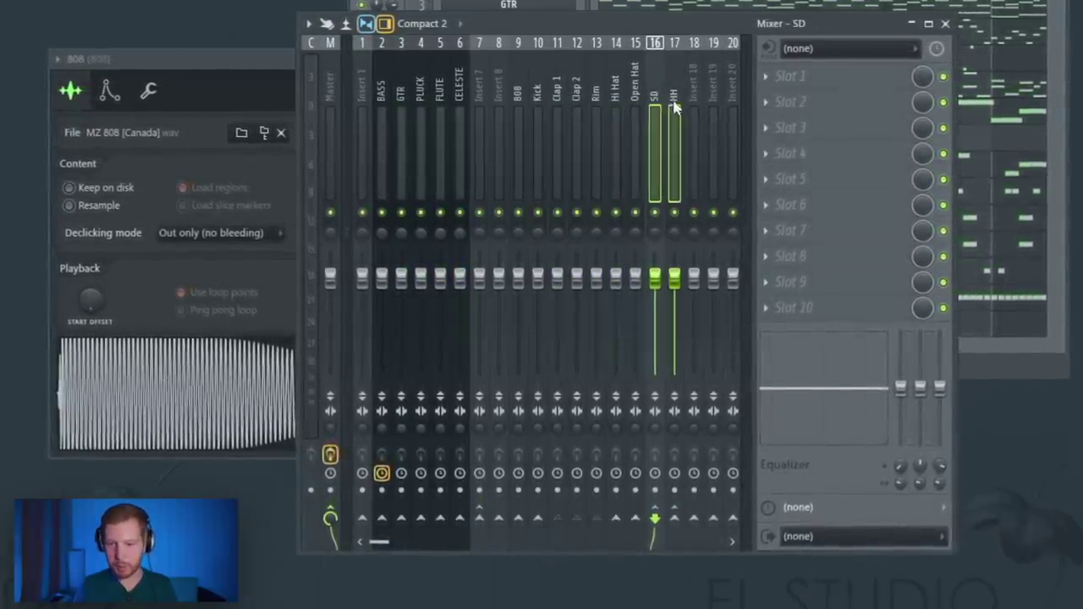
right_click(715, 516)
click(717, 548)
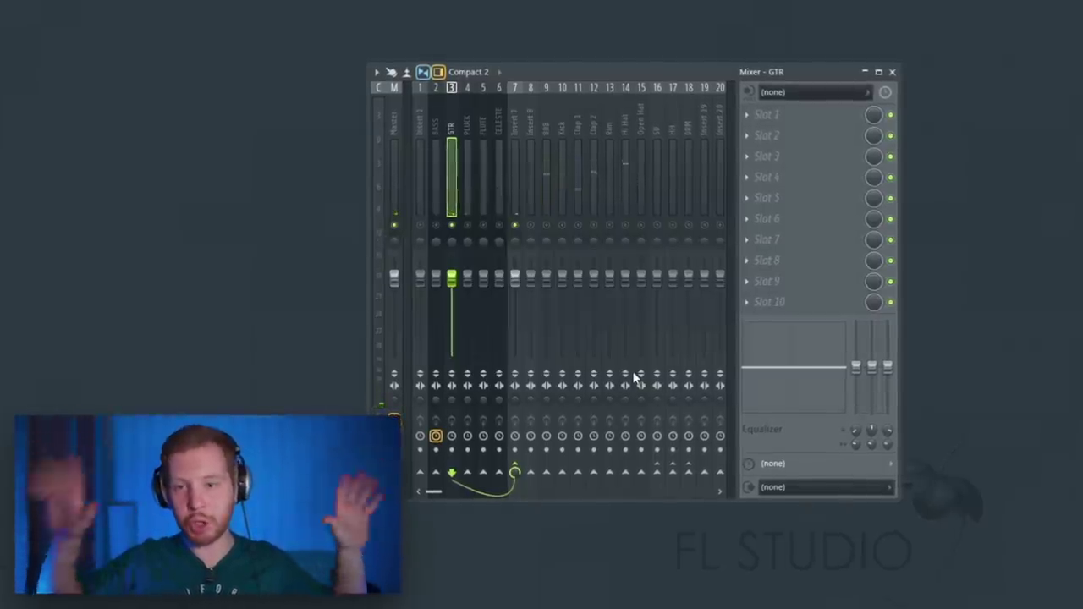
Add A1StereoControl to the GTR track with Safe Bass at 500 Hz and stereo width at 50%.
click(823, 137)
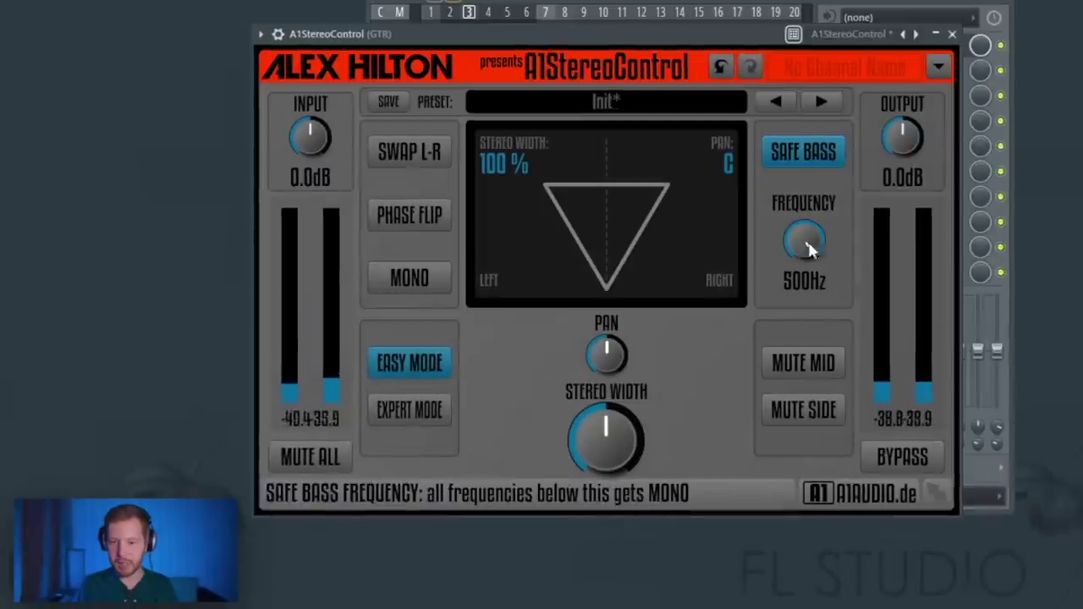
drag(676, 41, 724, 26)
drag(650, 415, 638, 428)
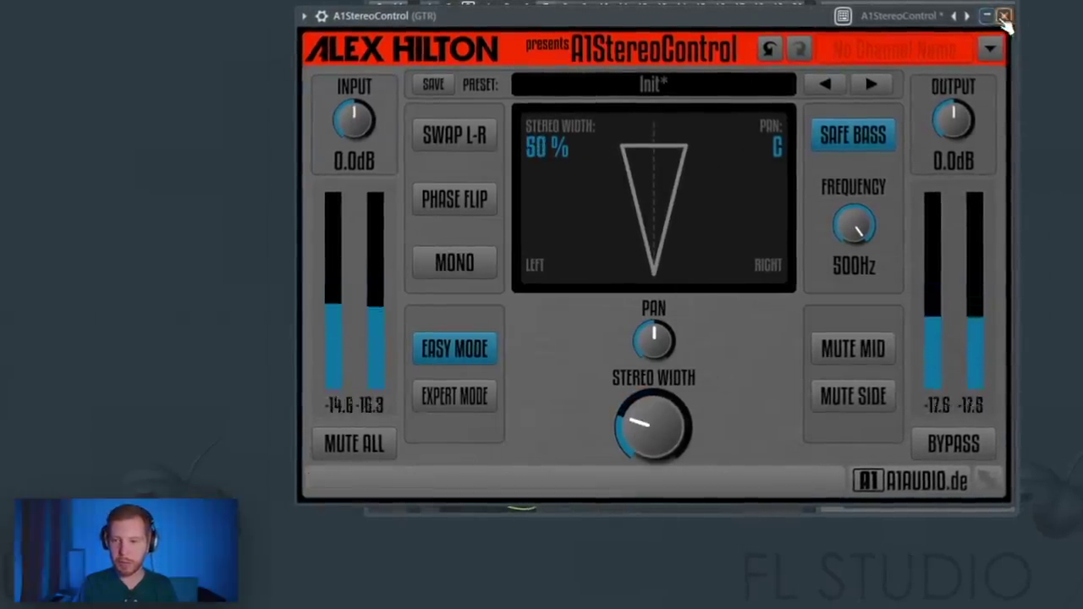
click(1004, 17)
Add EchoBoy to the GTR track in Ping-Pong mode, raising its feedback and reducing its mix.
click(815, 105)
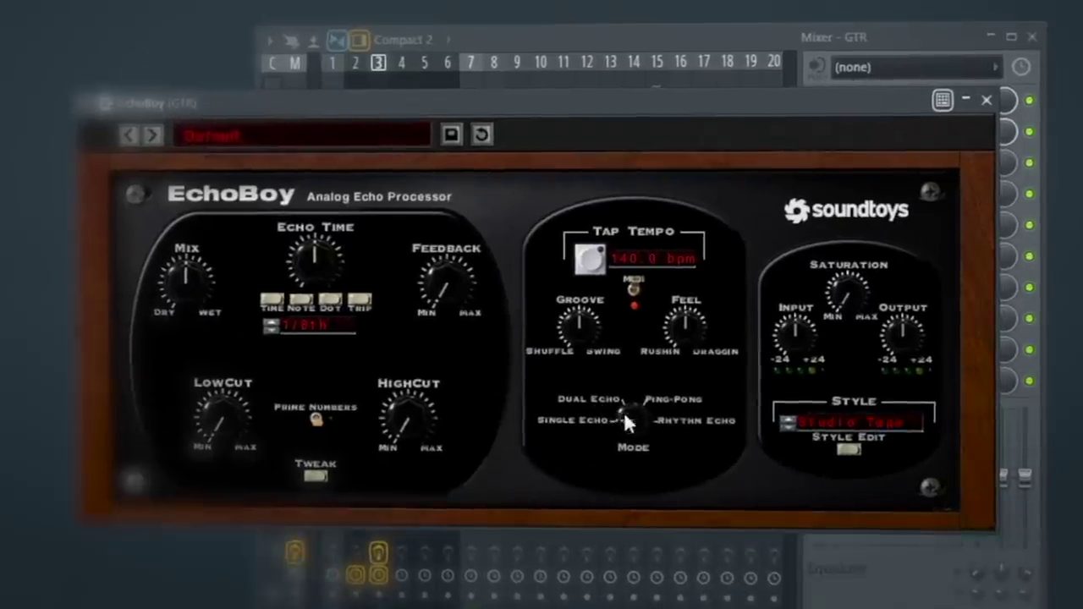
drag(623, 411, 654, 379)
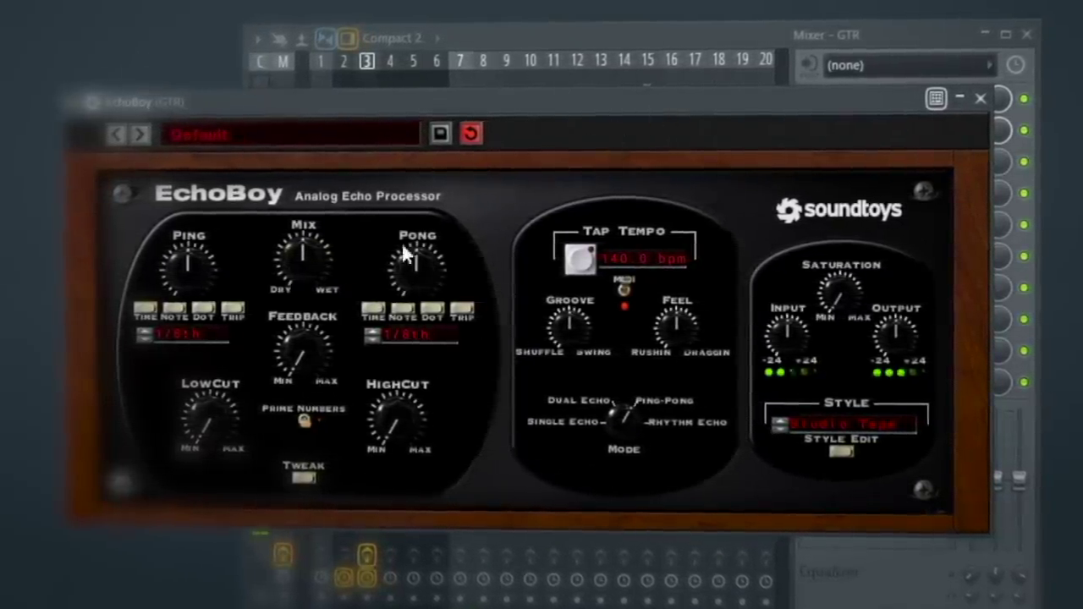
drag(309, 352, 316, 313)
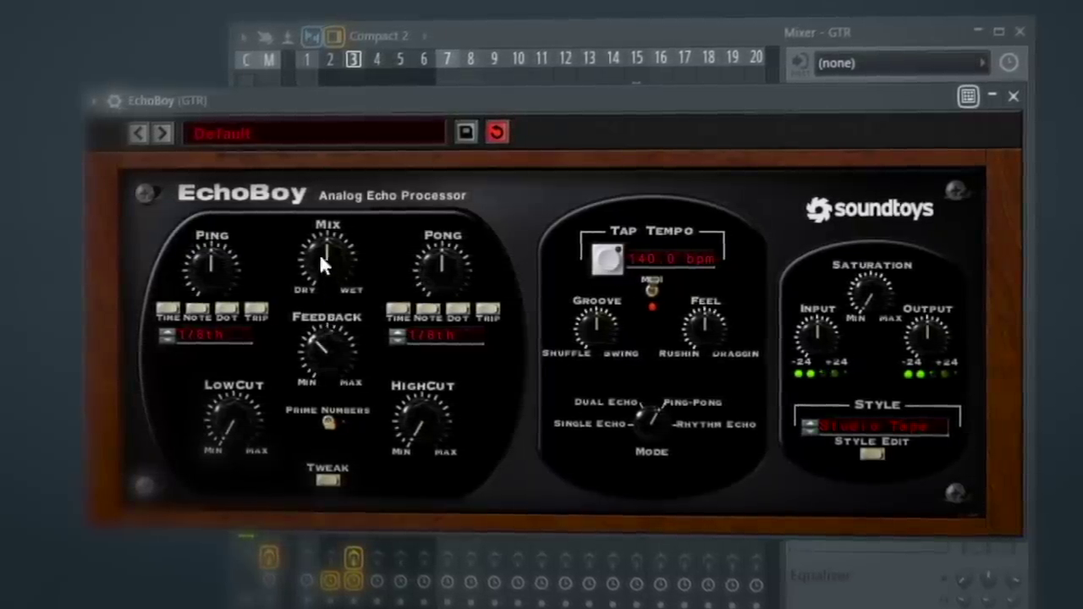
drag(317, 279, 314, 315)
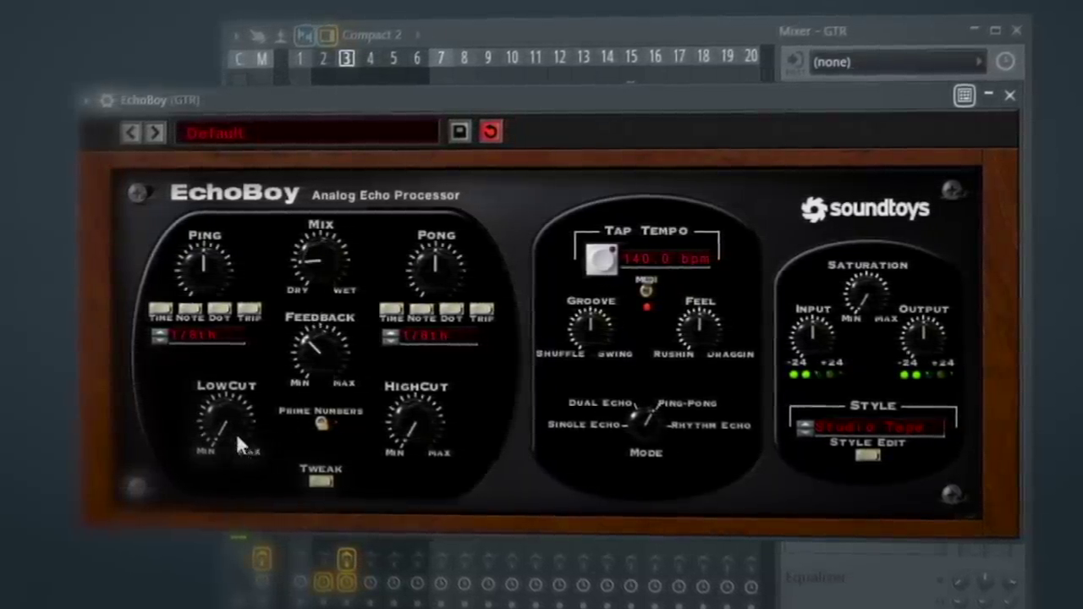
Raise EchoBoy's low cut and high cut to about halfway.
drag(236, 433, 241, 376)
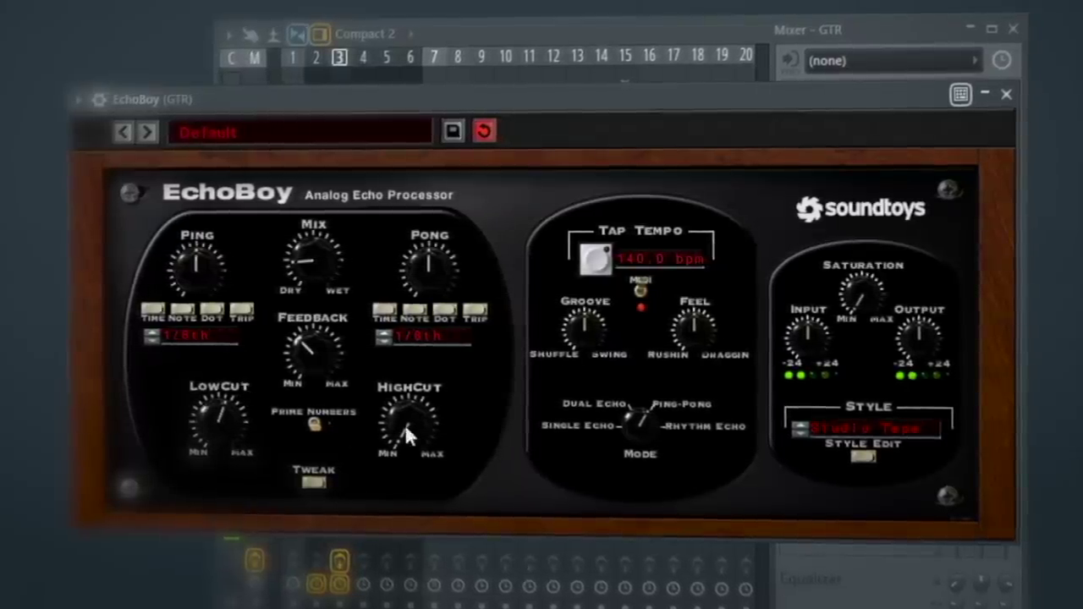
drag(406, 435, 414, 381)
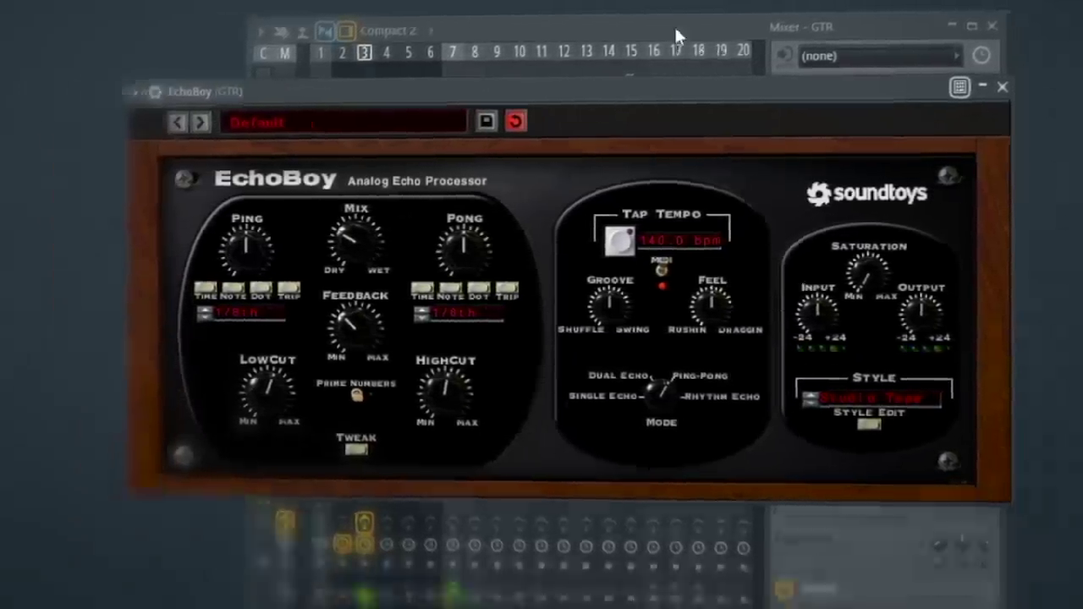
click(676, 36)
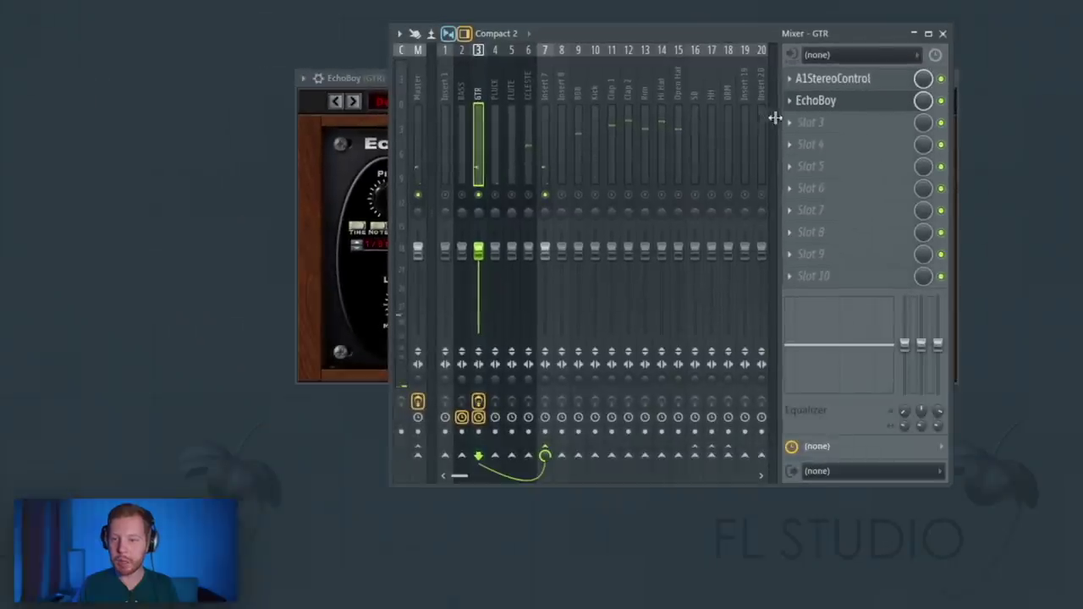
Load RC-20 Retro Color on the GTR track and enable its Space module at 28%.
click(783, 122)
mouse_move(806, 142)
click(682, 435)
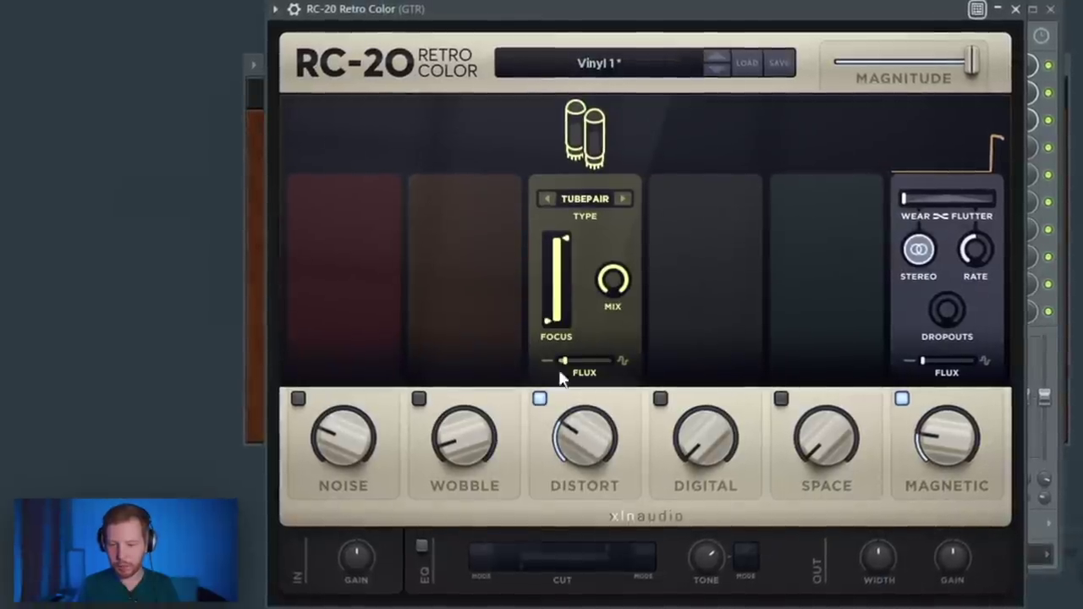
click(783, 399)
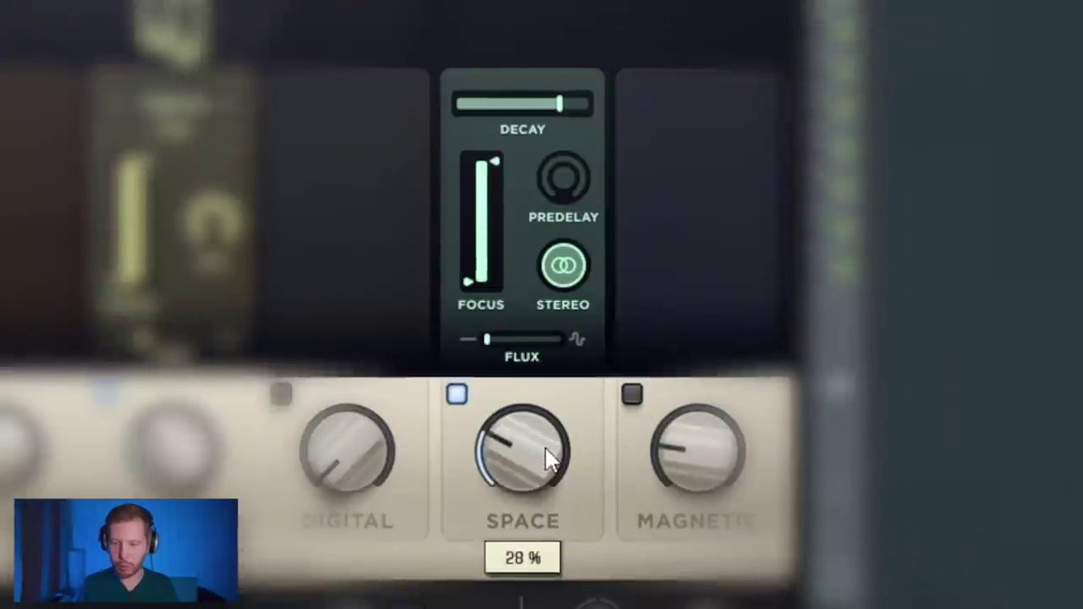
Narrow the Space module's focus from both ends, with the upper limit at 4766 Hz, and set its decay to 47%.
drag(500, 161, 505, 168)
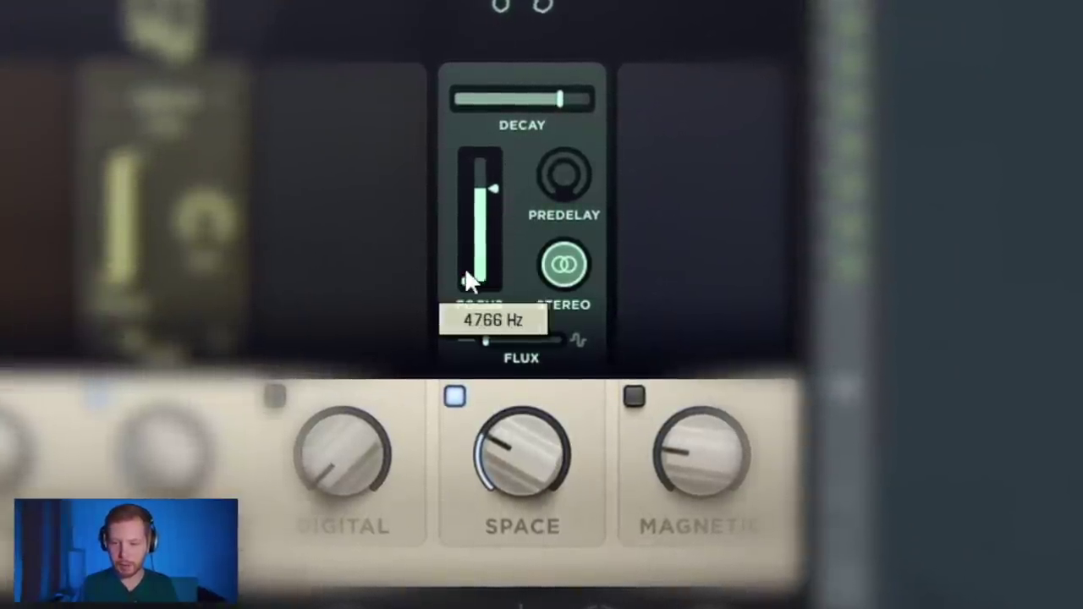
drag(465, 279, 465, 254)
drag(559, 97, 511, 108)
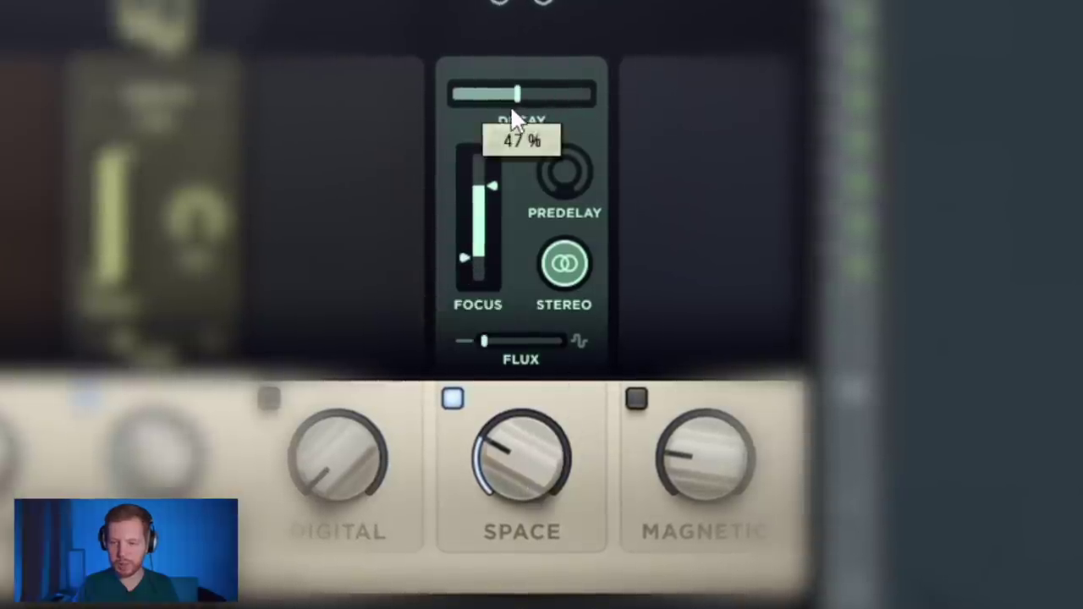
drag(518, 485, 559, 385)
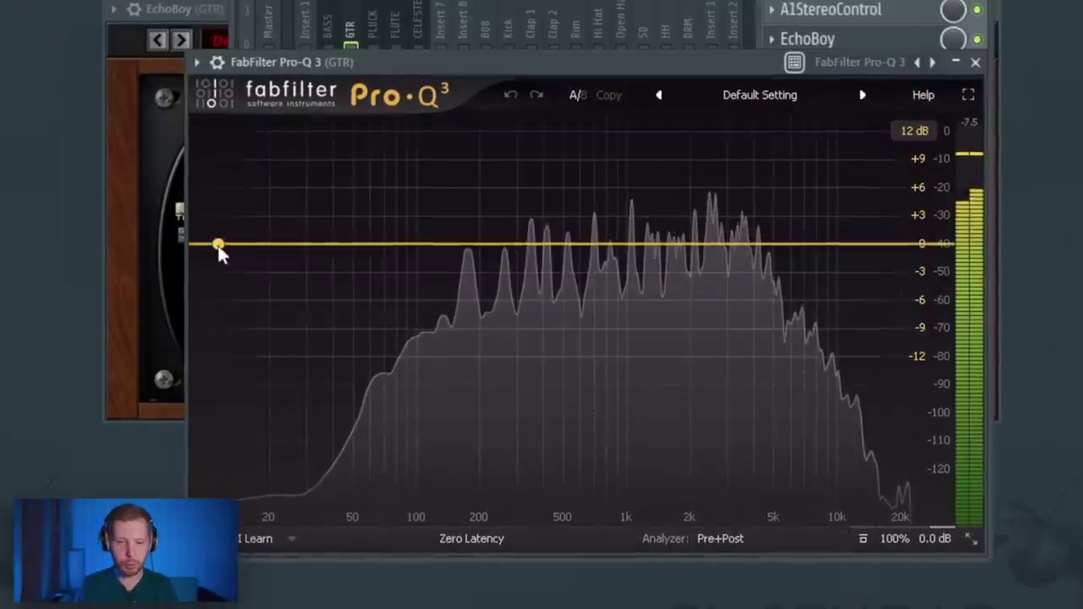
Cut the side lows of GTR in Pro-Q 3 with a -30 dB low shelf at 188.76 Hz and another at about 80 Hz.
drag(217, 247, 471, 308)
click(628, 449)
click(634, 426)
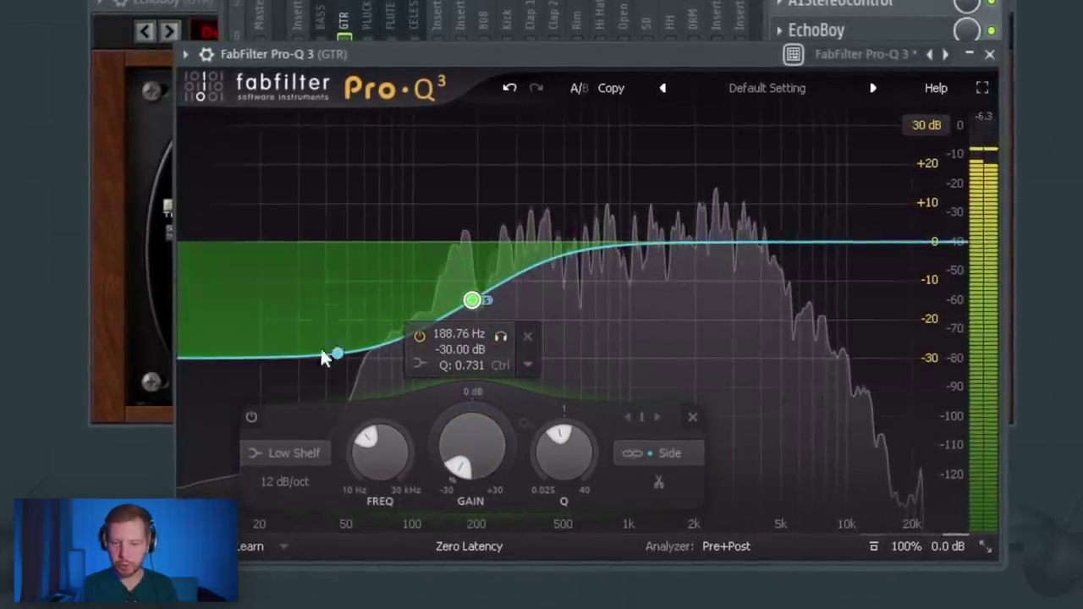
drag(219, 357, 350, 502)
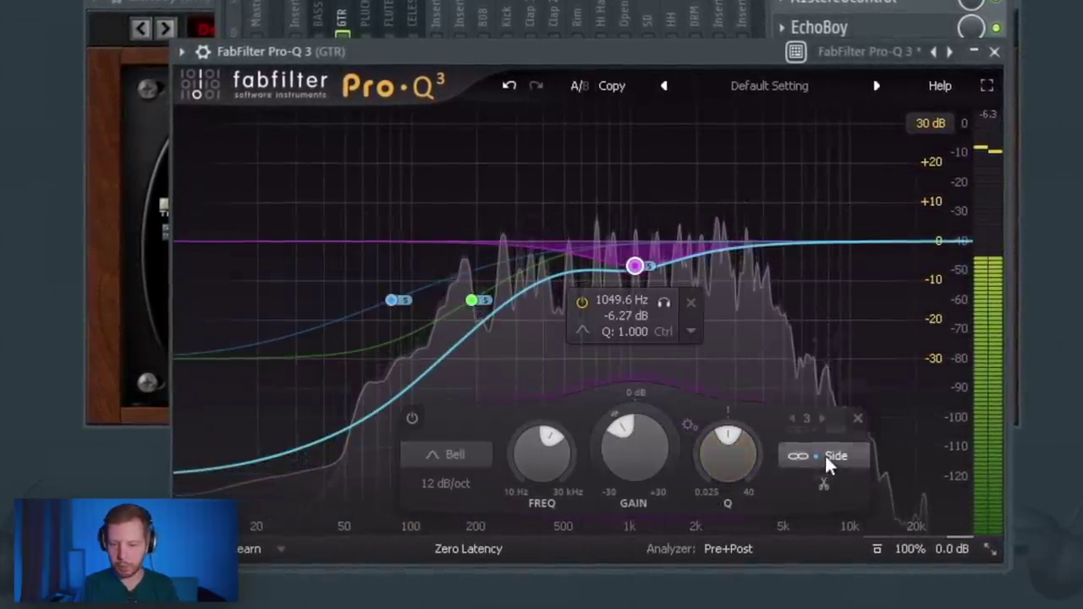
Apply the -6.27 dB bell cut at 1049.6 Hz to the mid signal only.
click(824, 454)
click(833, 407)
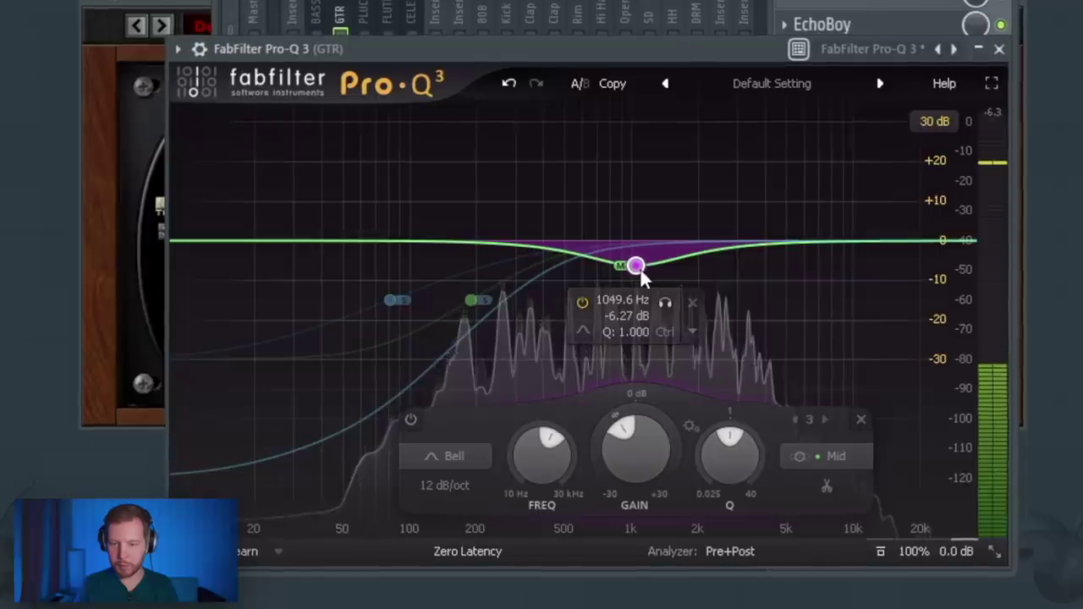
scroll(634, 265, down, 2)
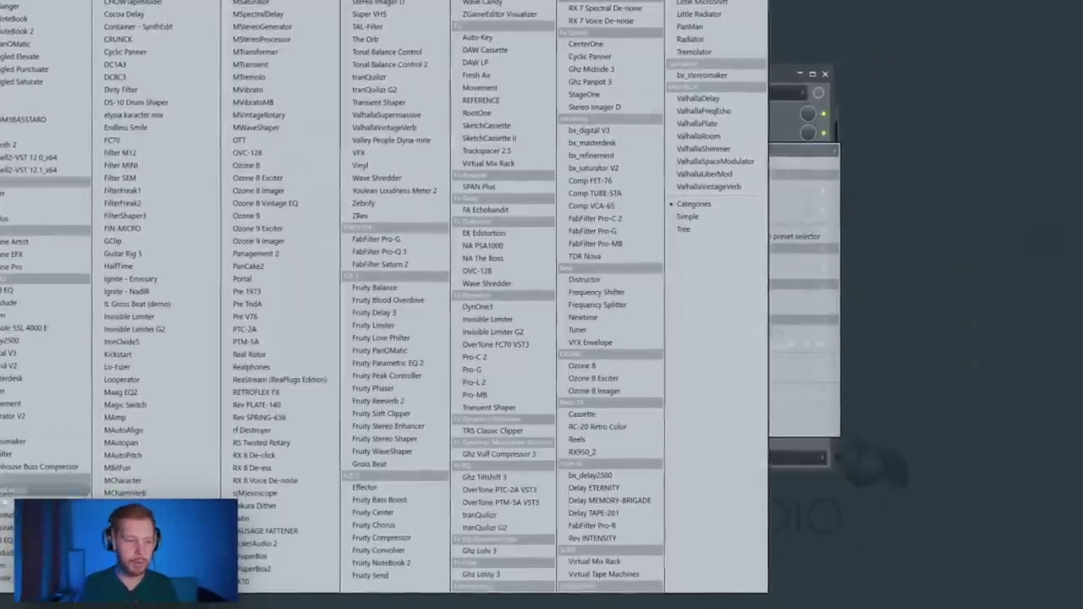
Load A1StereoControl on the PLUCK track with a 49% stereo width and Safe Bass enabled at 500 Hz.
click(10, 495)
drag(242, 49, 463, 71)
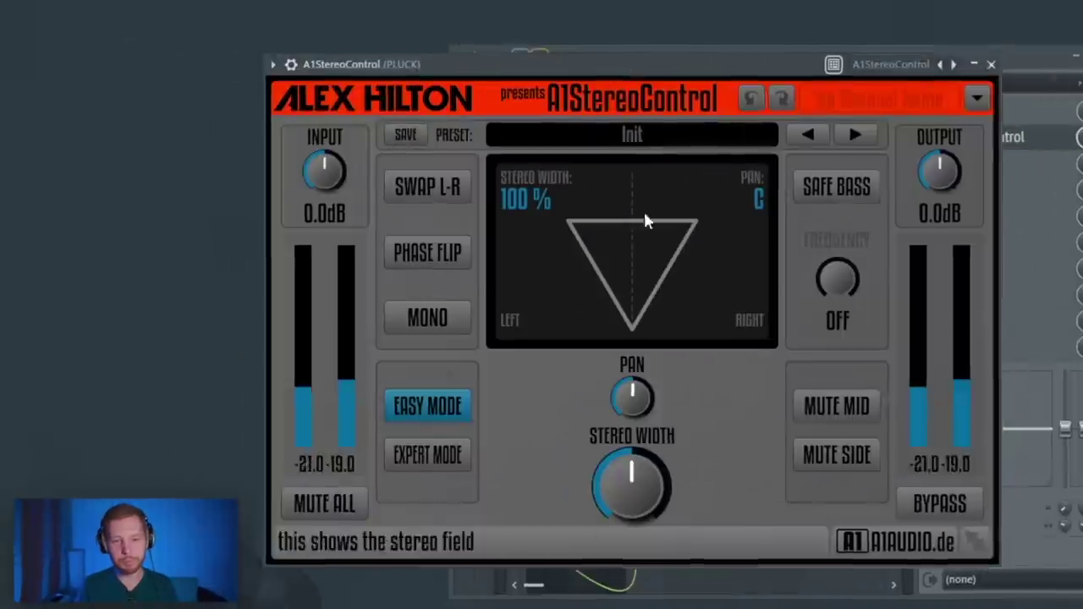
drag(632, 486, 632, 543)
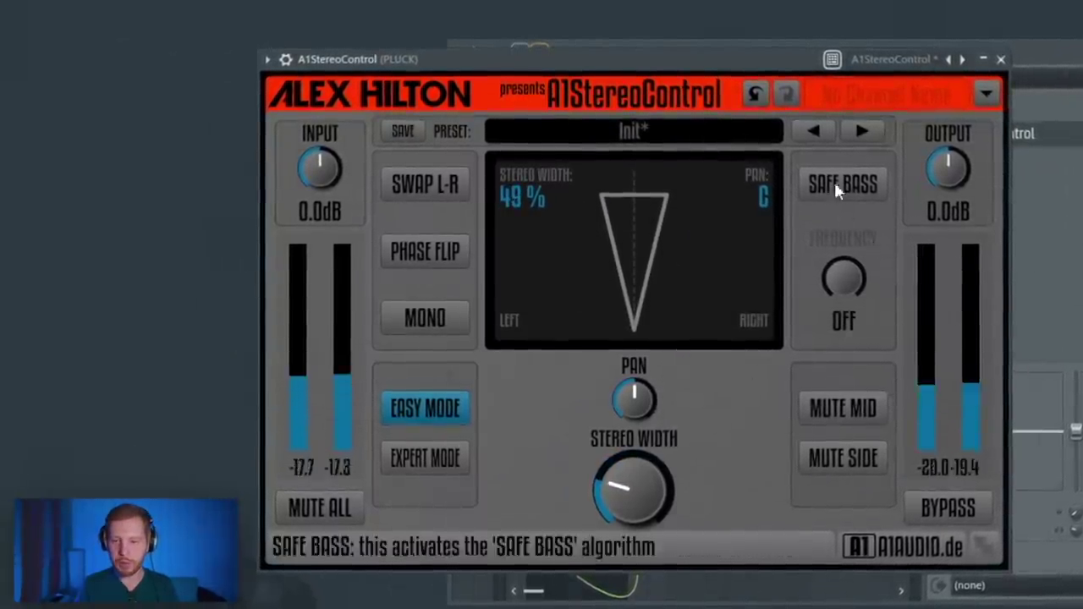
click(839, 184)
drag(853, 283, 851, 276)
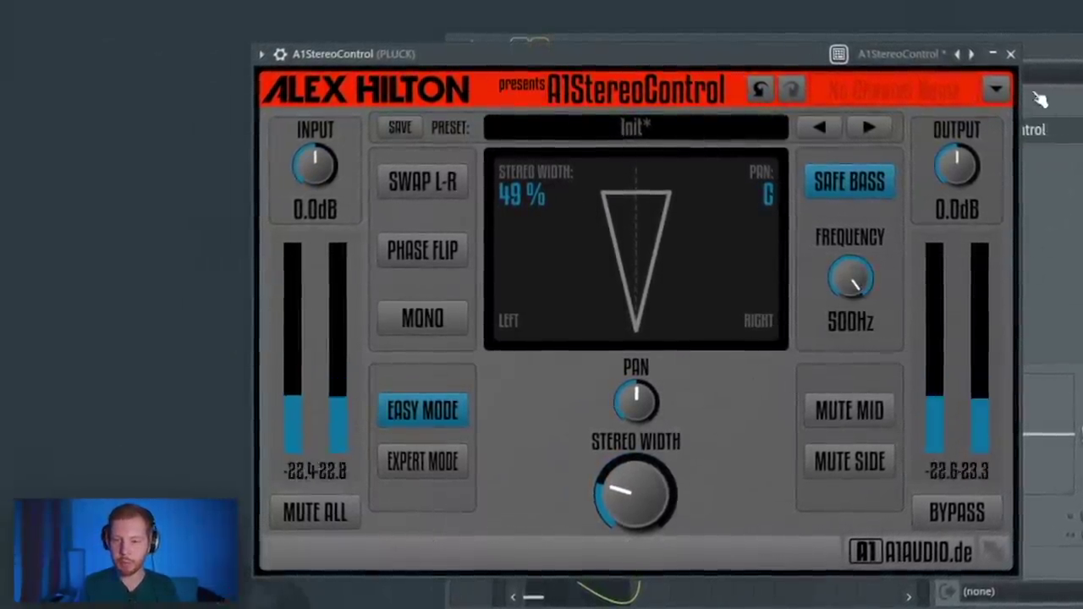
Copy the EchoBoy delay from the GTR track onto the FLUTE track.
click(972, 129)
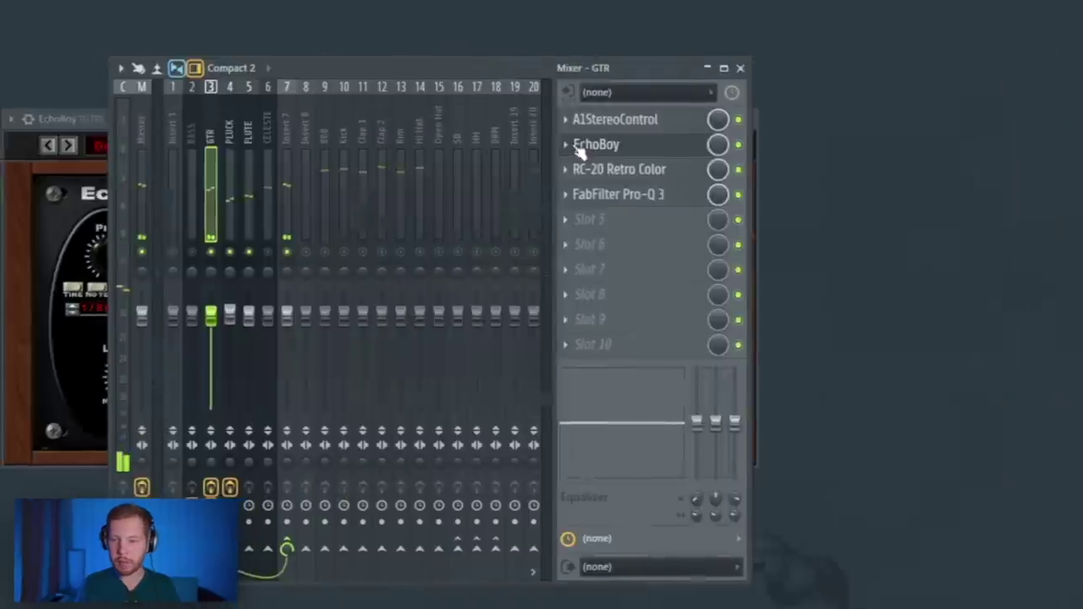
right_click(985, 128)
click(986, 231)
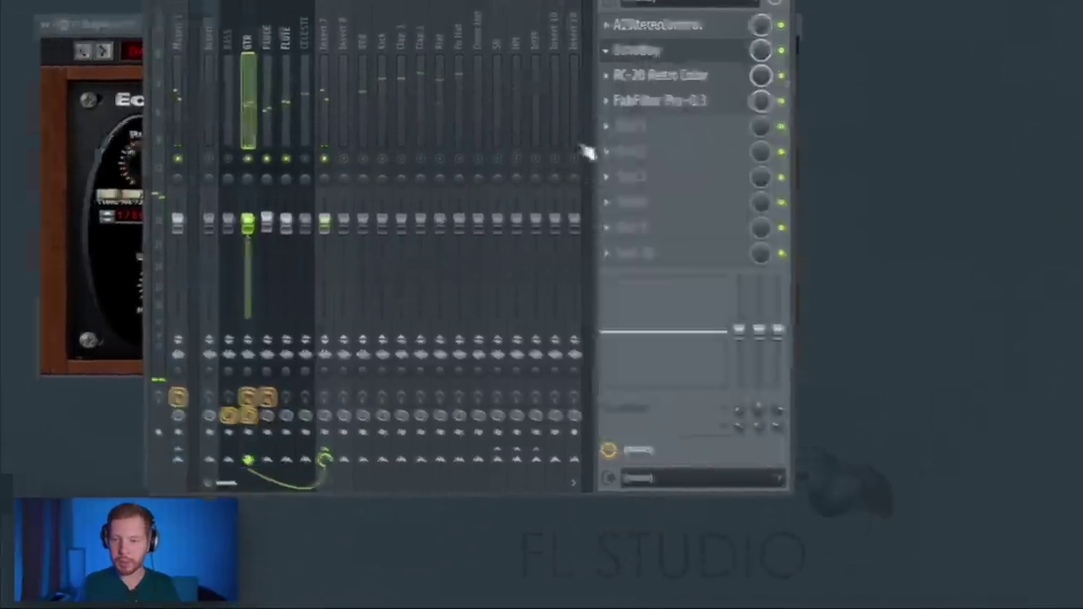
drag(574, 138, 581, 150)
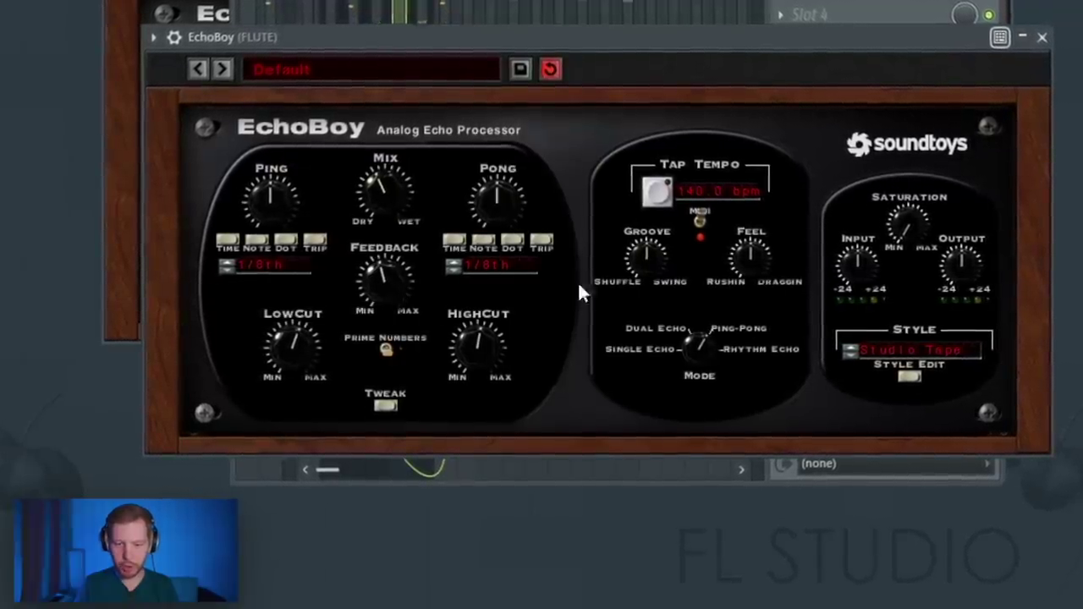
Lower the low cut and high cut of FLUTE's EchoBoy and raise its wet mix slightly.
drag(284, 331, 261, 340)
drag(473, 341, 464, 355)
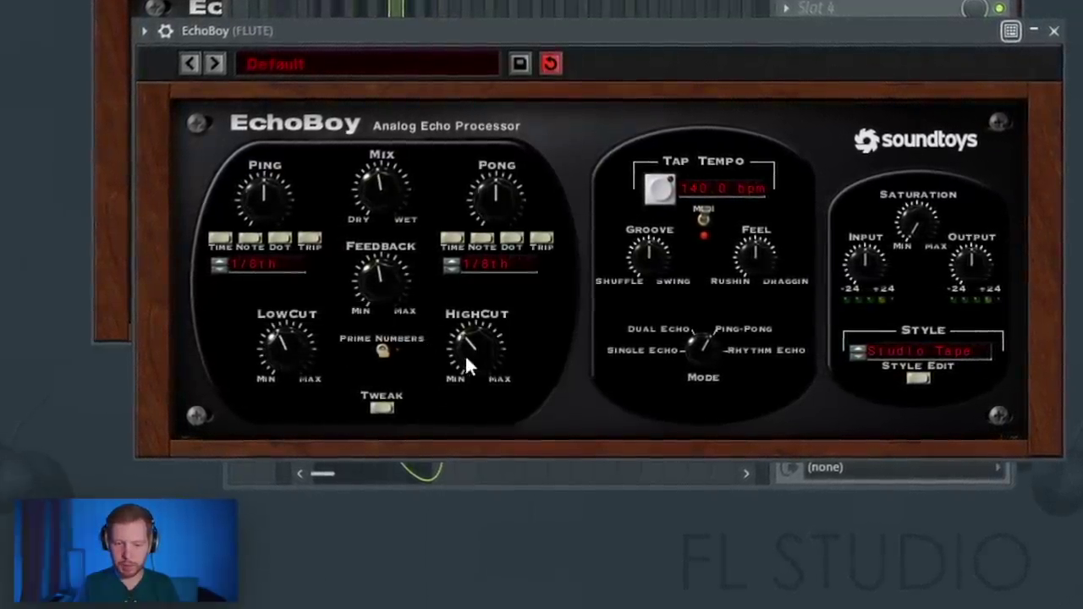
drag(383, 193, 383, 180)
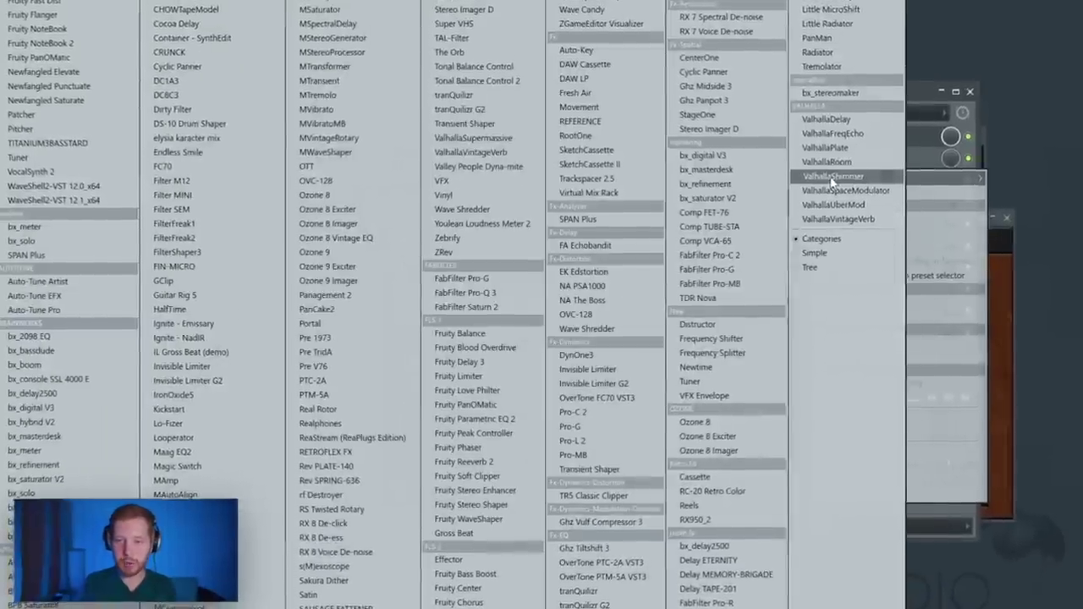
Add ValhallaShimmer to FLUTE with the ConcertHall preset and reduce its mix to about 0.38.
click(829, 175)
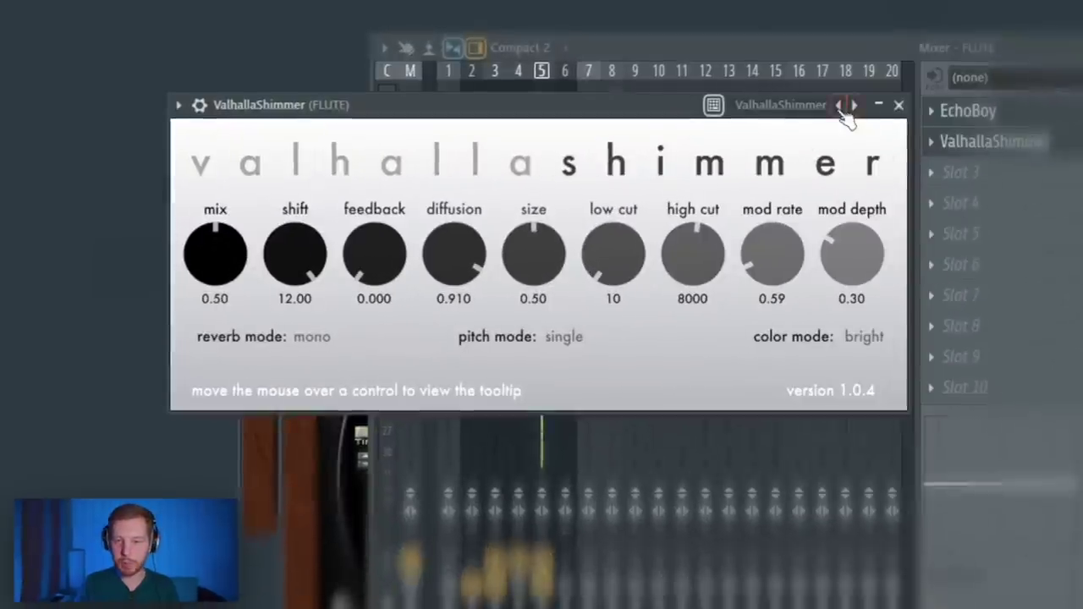
click(538, 104)
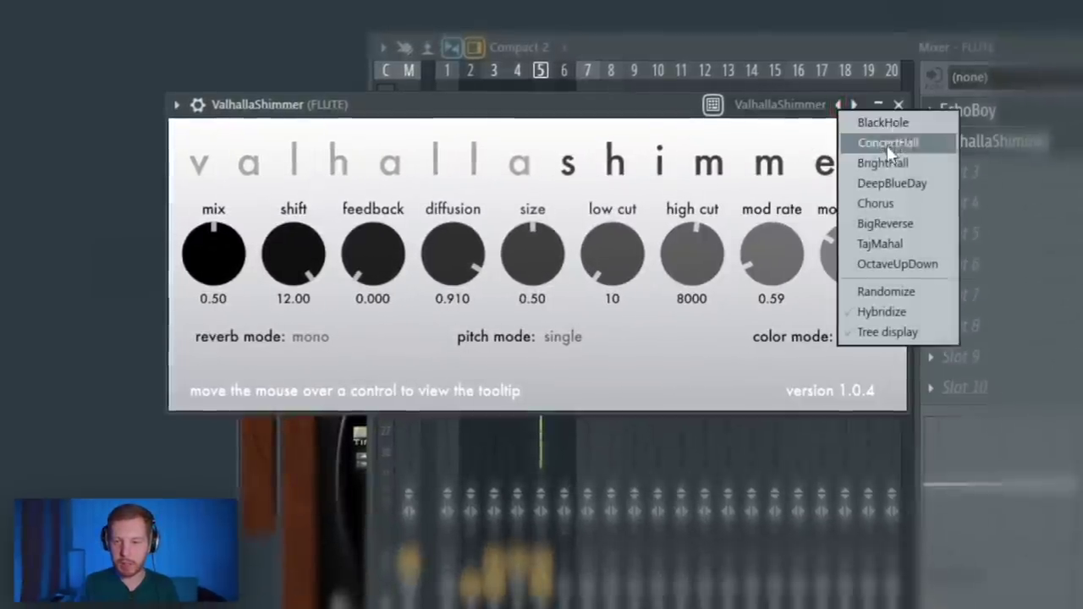
click(886, 151)
drag(532, 107, 660, 115)
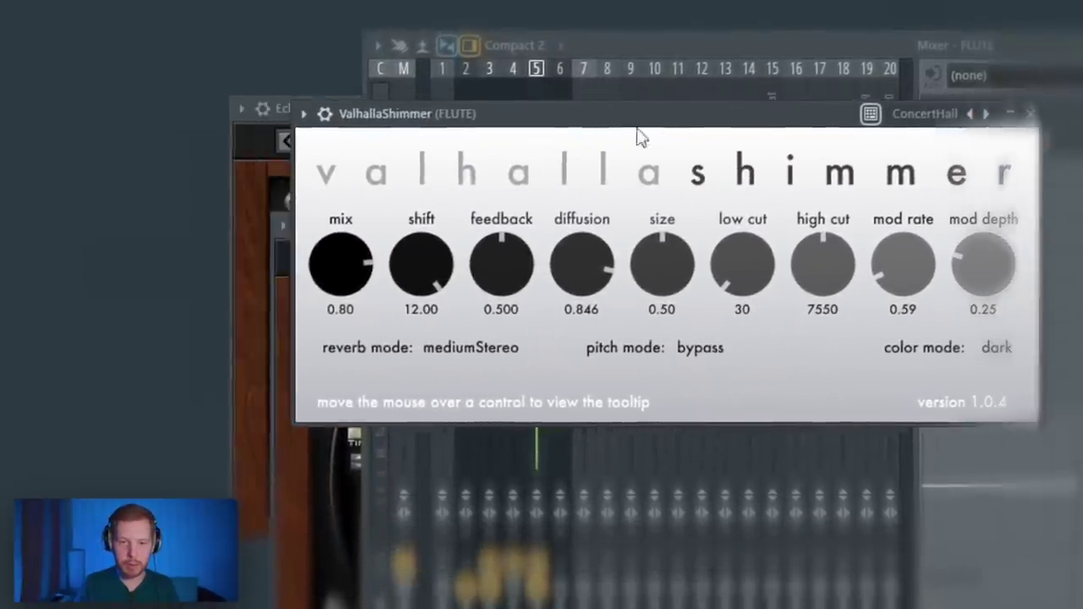
drag(338, 264, 364, 380)
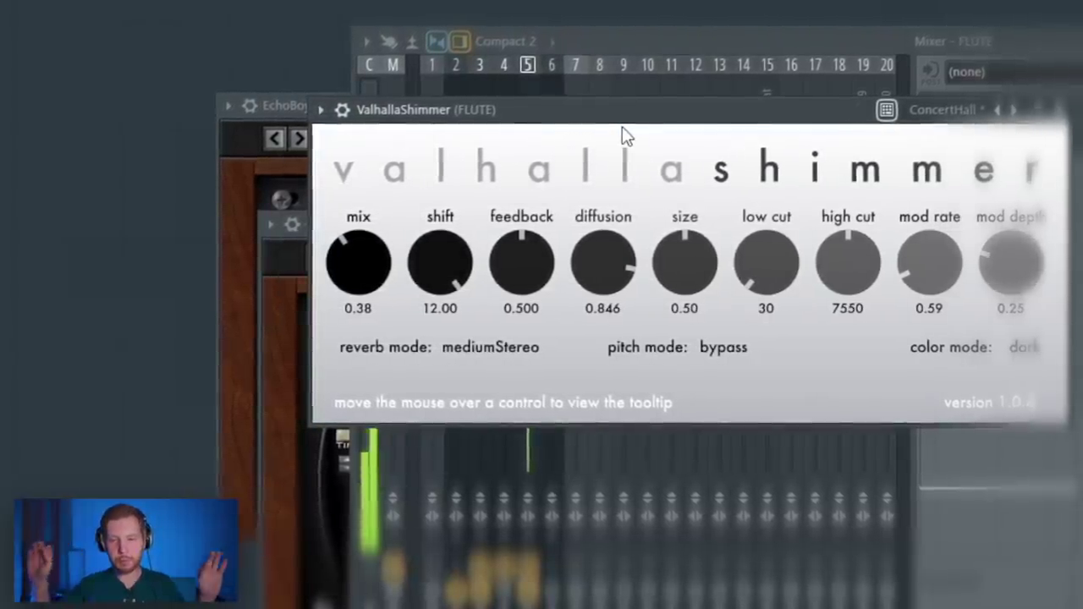
drag(382, 272, 382, 267)
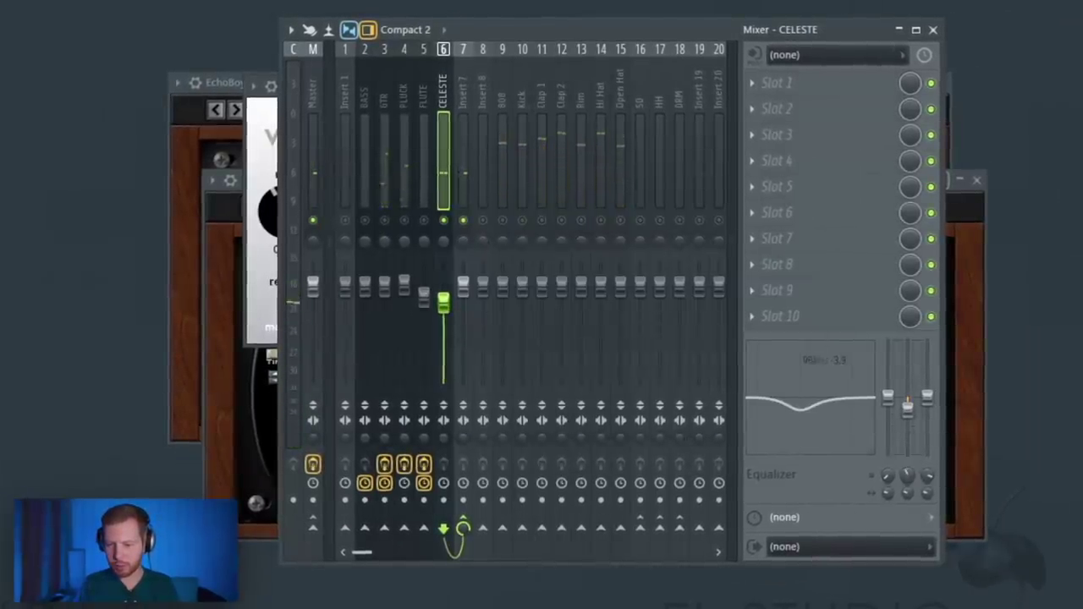
Cut CELESTE's mids by 5.5 dB around 586 Hz in the mixer track equalizer and unsolo the track.
drag(909, 476, 908, 481)
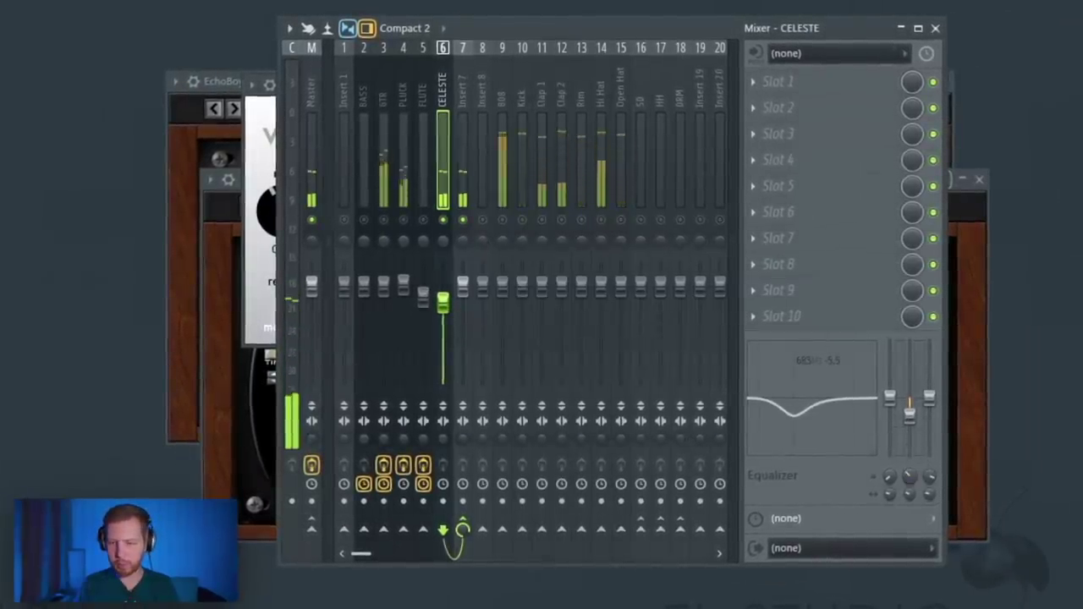
right_click(443, 220)
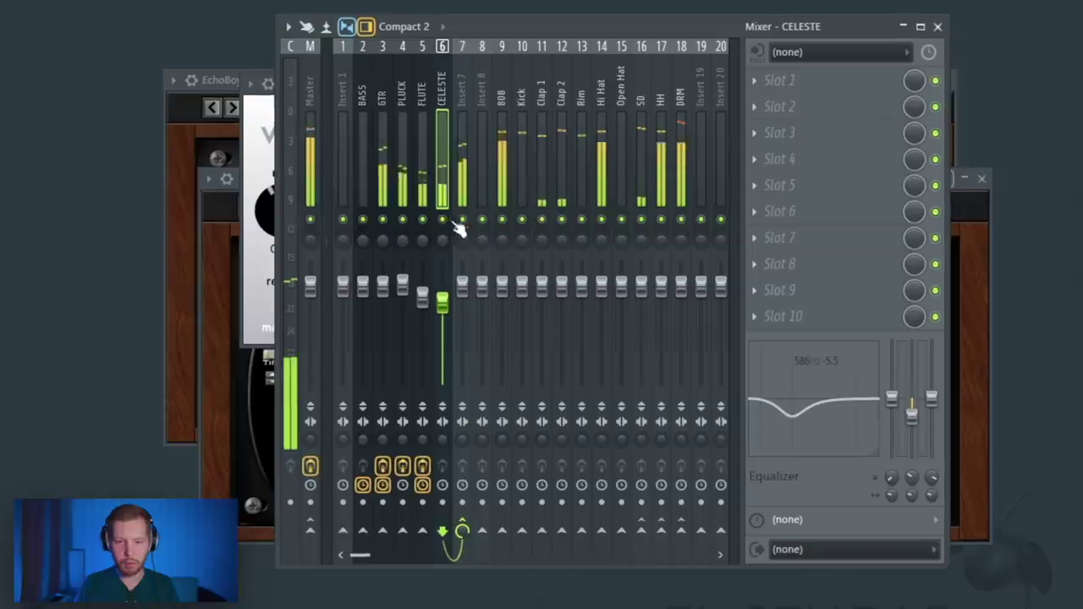
Load FabFilter Saturn 2 in slot 2 of Insert 7, set its bass tone to -2.67 dB and raise the presence slightly.
click(787, 132)
click(356, 291)
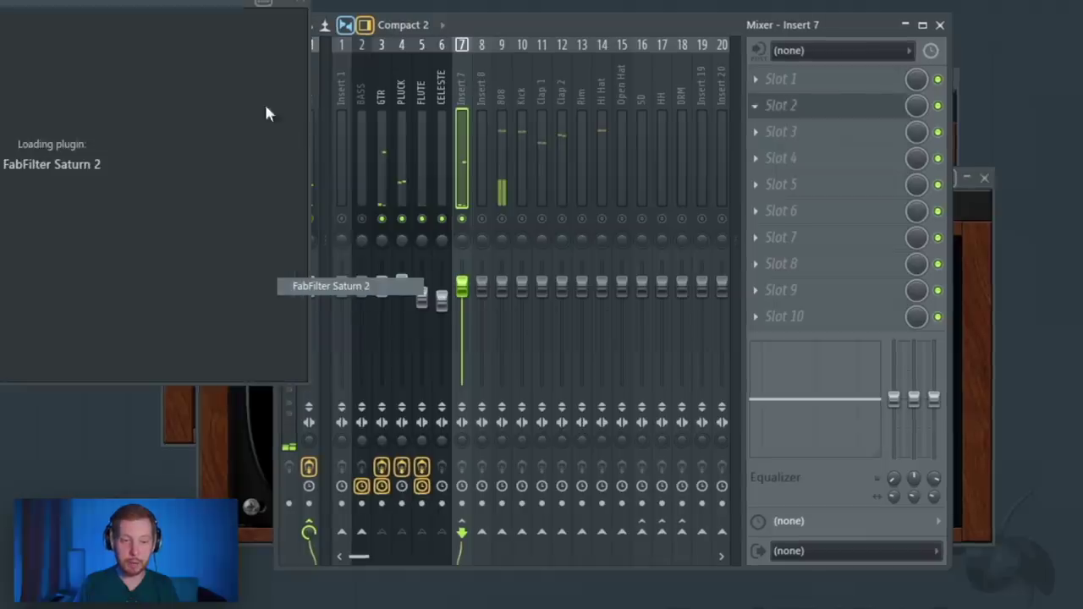
drag(81, 2, 475, 70)
drag(603, 353, 603, 364)
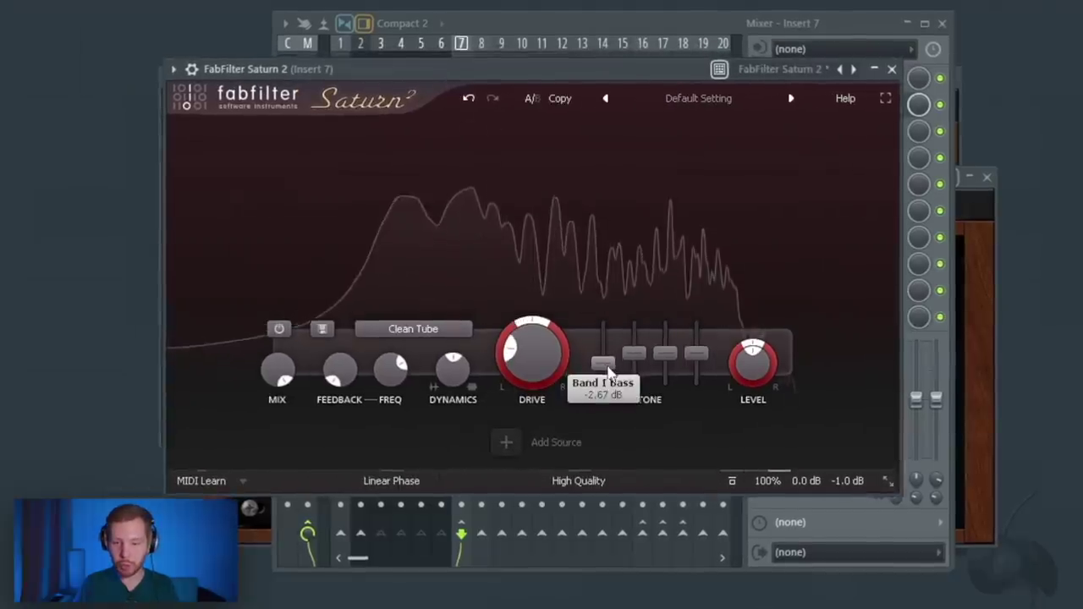
drag(698, 355, 700, 346)
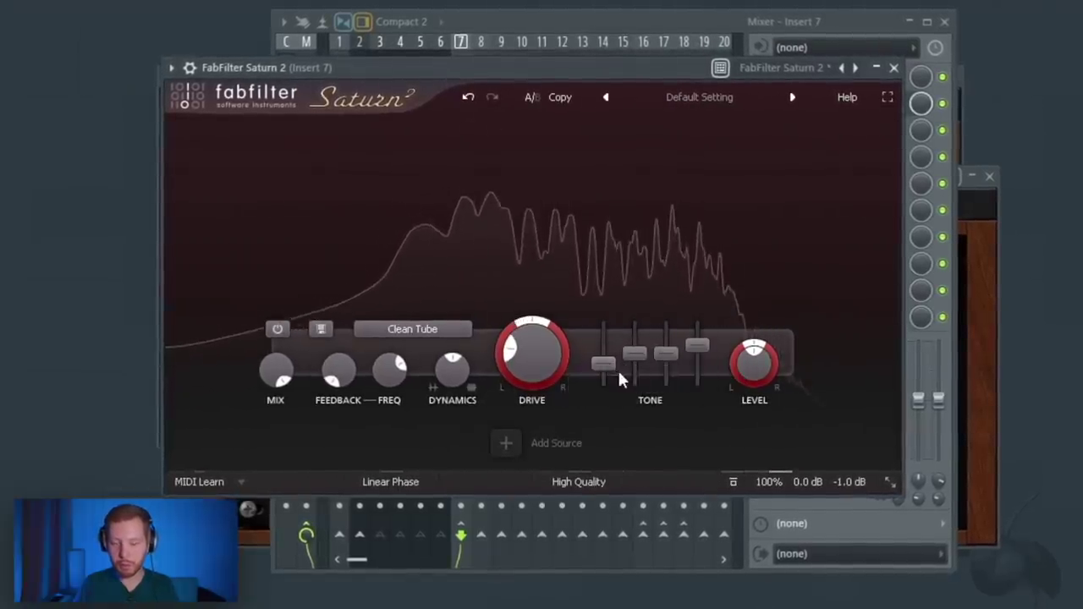
Split Saturn 2 into two bands at about 1946 Hz and increase the drive of the upper band.
click(675, 162)
drag(675, 162, 653, 162)
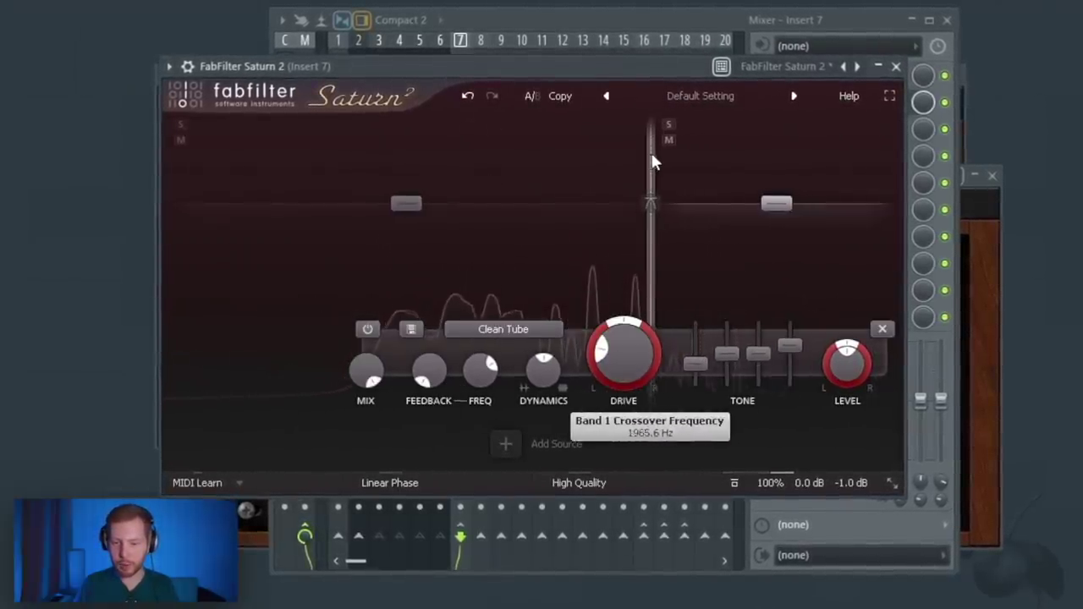
drag(651, 336, 659, 236)
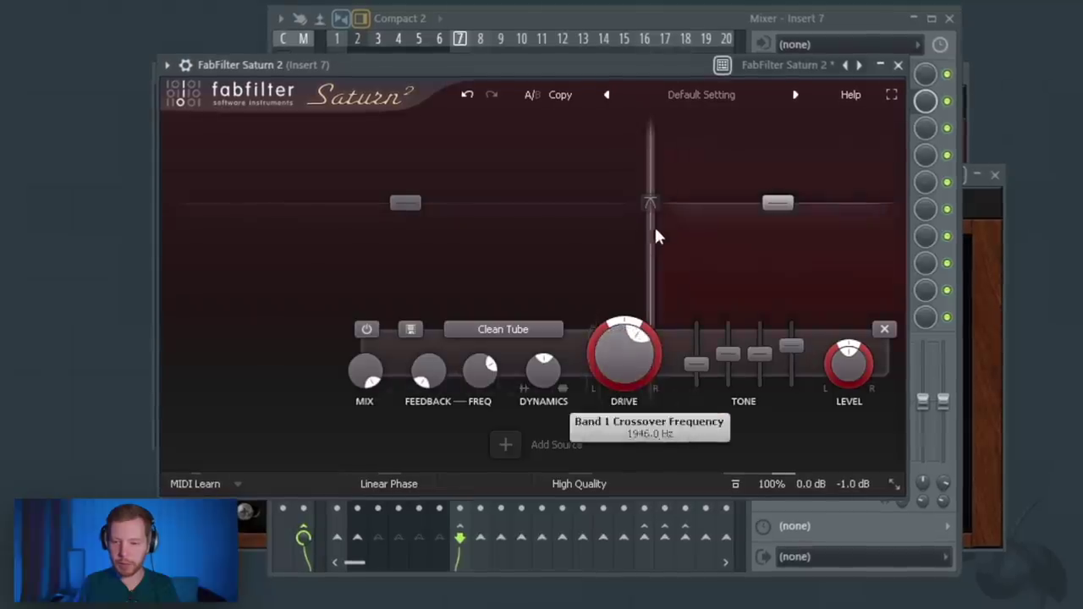
key(space)
Split Pattern 2 by channel into separate patterns.
drag(628, 59, 640, 57)
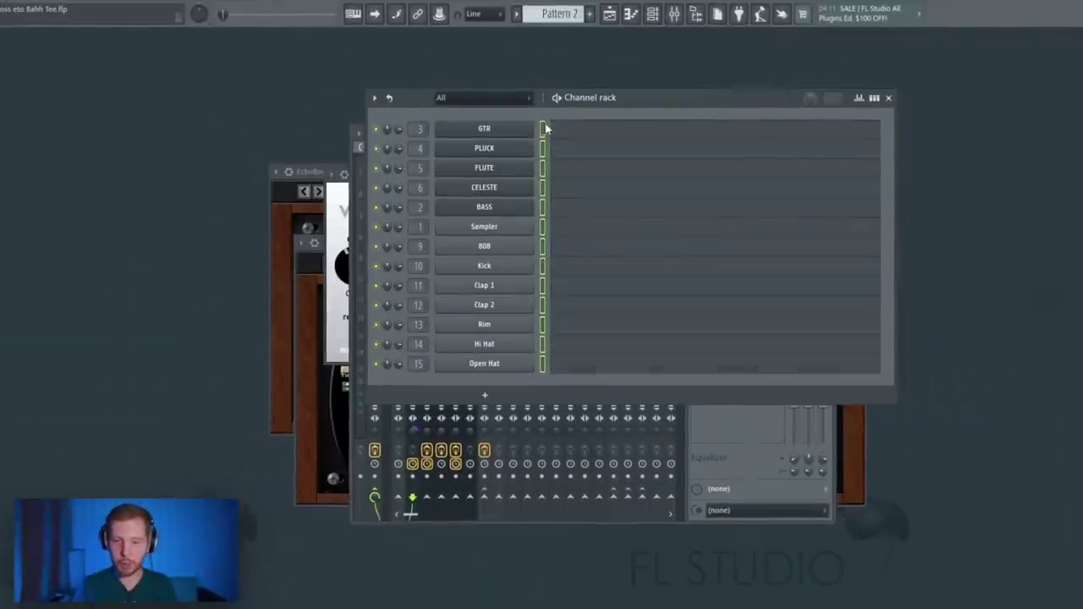
click(516, 12)
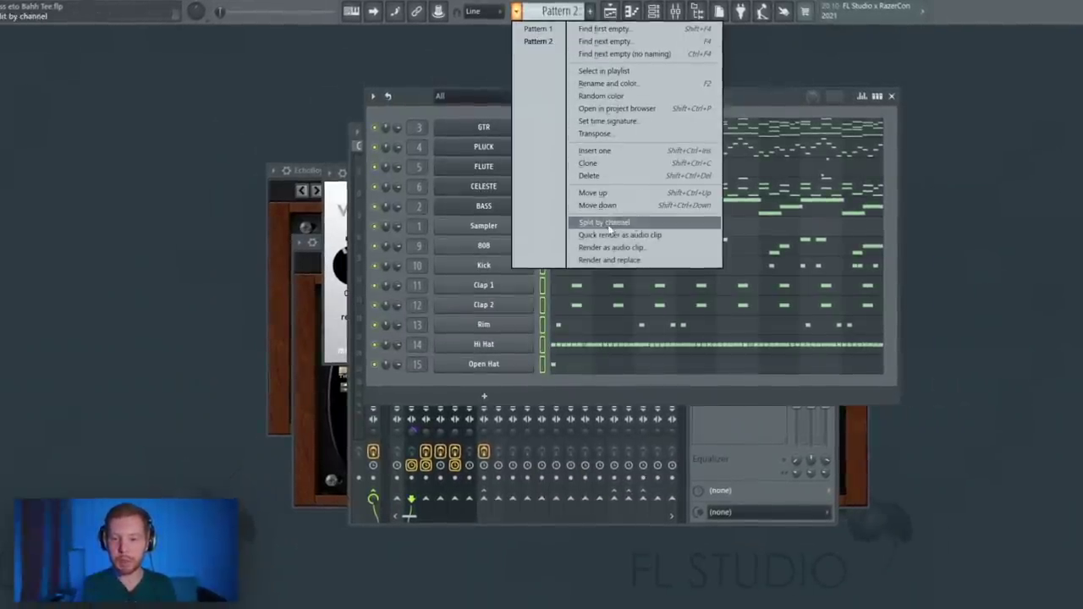
click(604, 222)
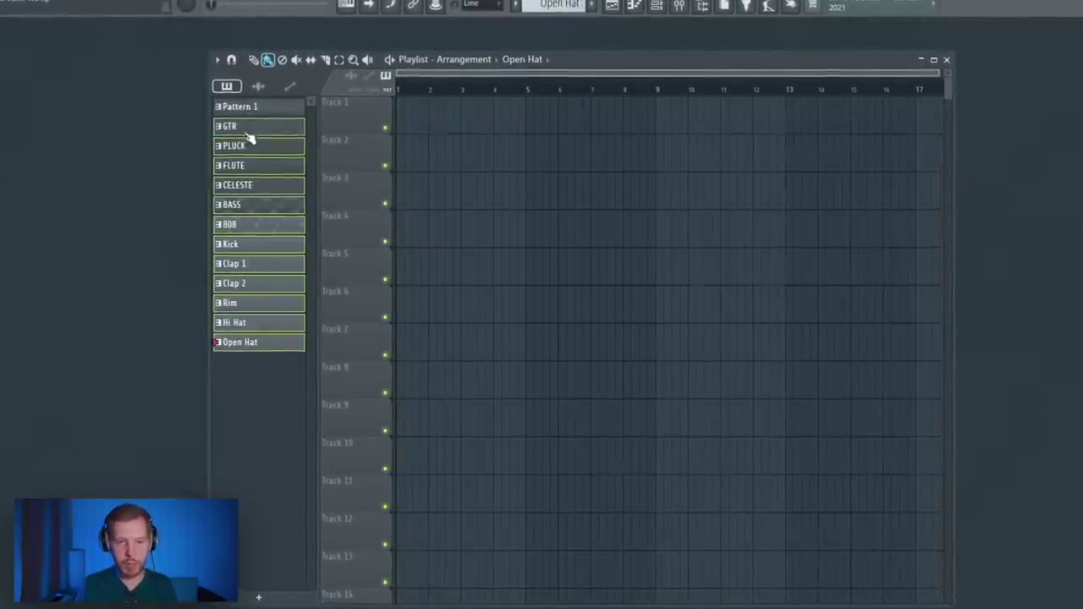
Place all the split patterns from GTR to Open Hat in the playlist on Tracks 2 to 13, starting at bar 17.
drag(248, 137, 656, 145)
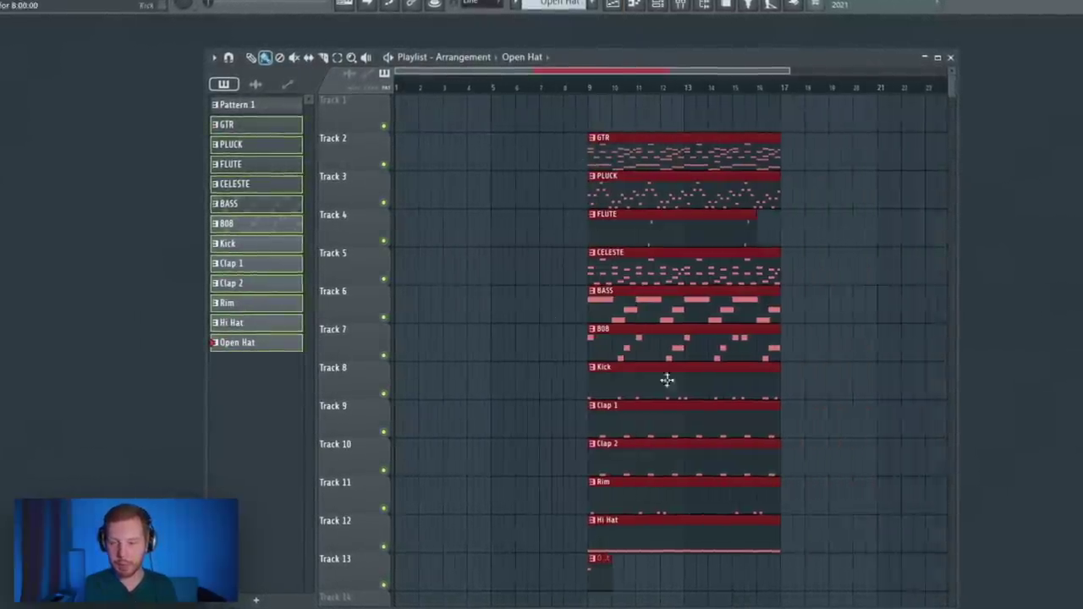
drag(670, 215, 844, 218)
ctrl+click(575, 220)
scroll(583, 215, down, 1)
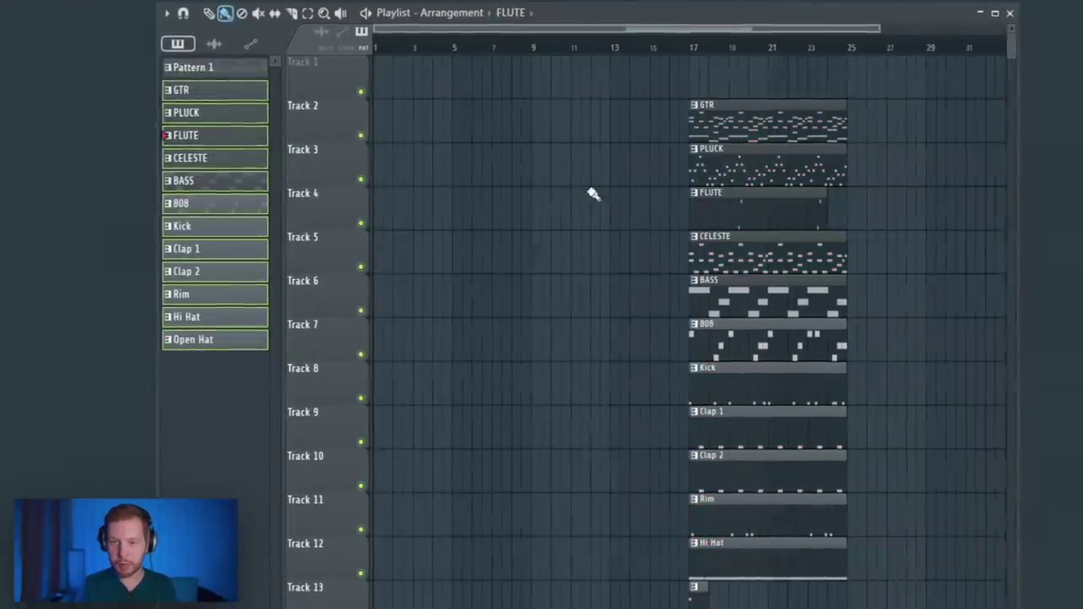
Build an intro at bar 1 from the GTR, PLUCK, FLUTE and BASS clips, ending at bar 8.
drag(774, 141, 456, 141)
drag(744, 173, 427, 173)
drag(778, 212, 459, 212)
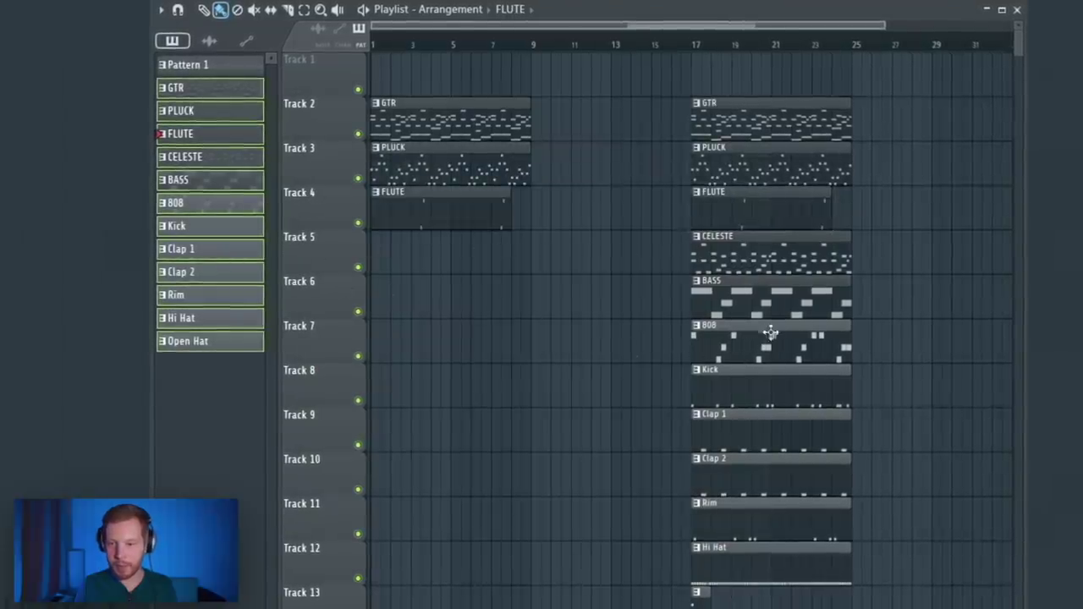
drag(765, 300, 529, 331)
drag(921, 97, 751, 379)
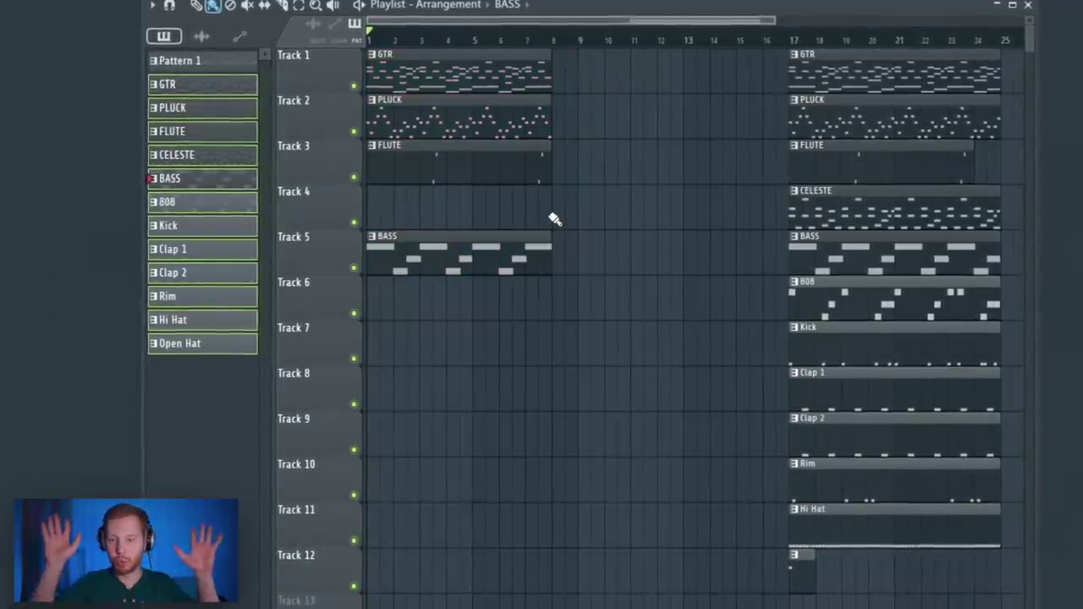
Play the transition into bar 8 with the MZ Stomp [Yard] and MZ Stomp [Secret] layers.
scroll(466, 230, up, 3)
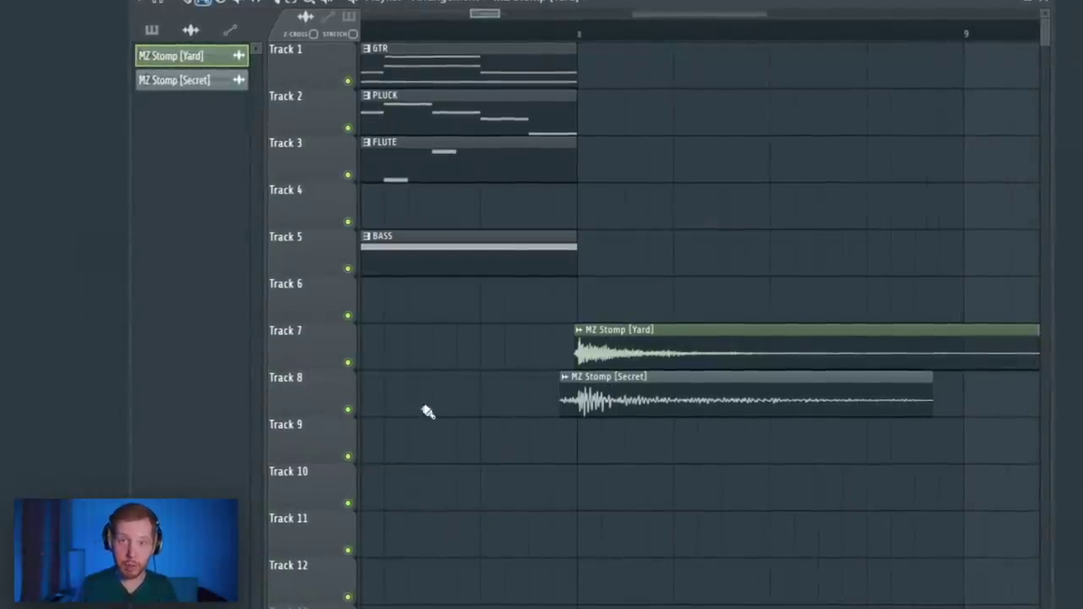
click(481, 32)
key(space)
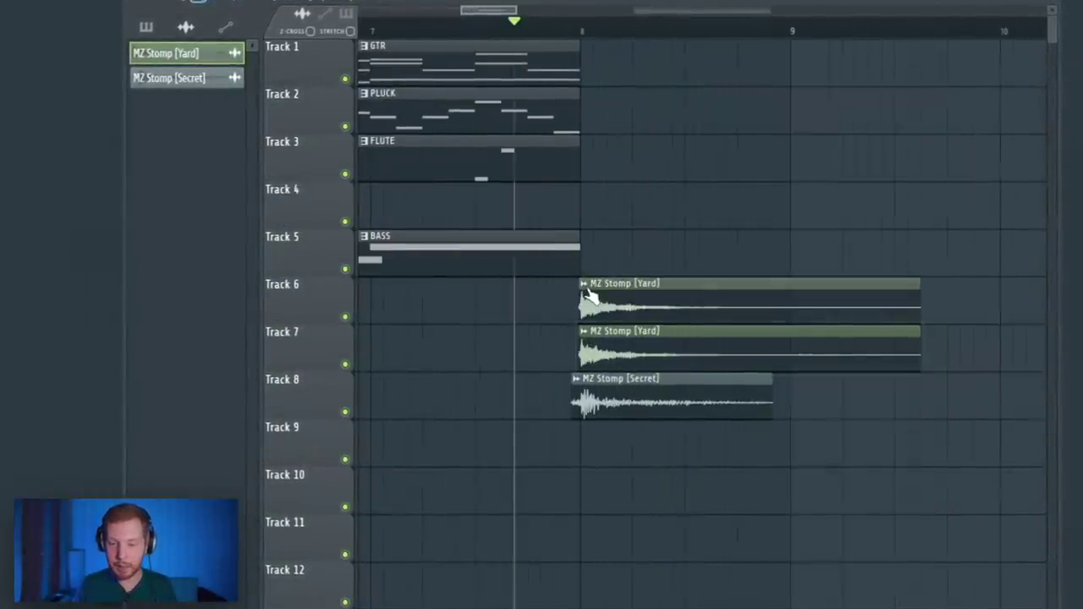
Make the MZ Stomp [Yard] copy on Track 6 unique and reverse its sample.
right_click(590, 296)
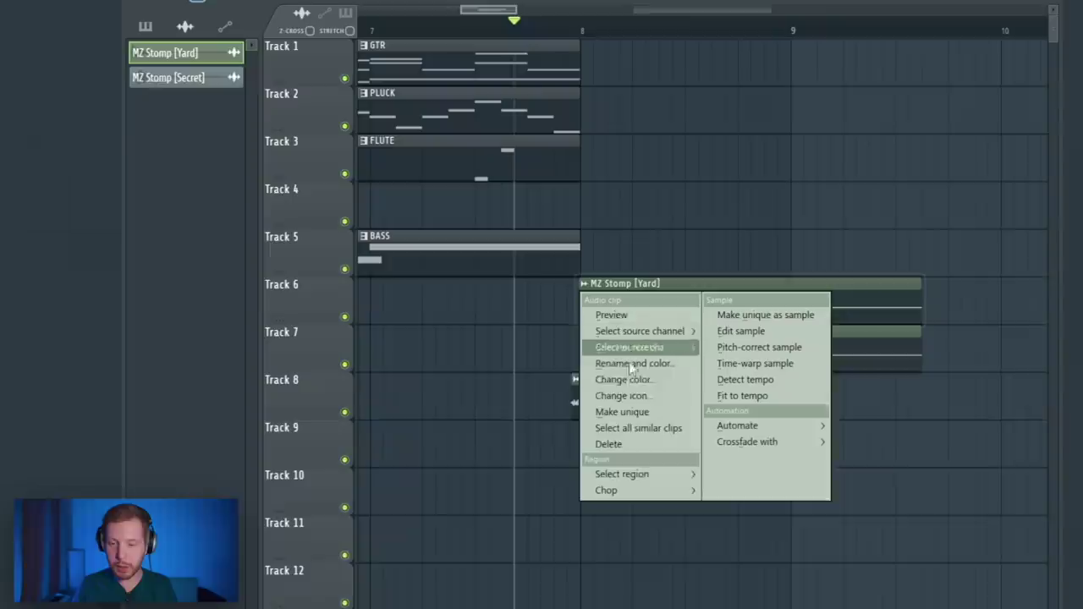
click(630, 413)
double_click(626, 320)
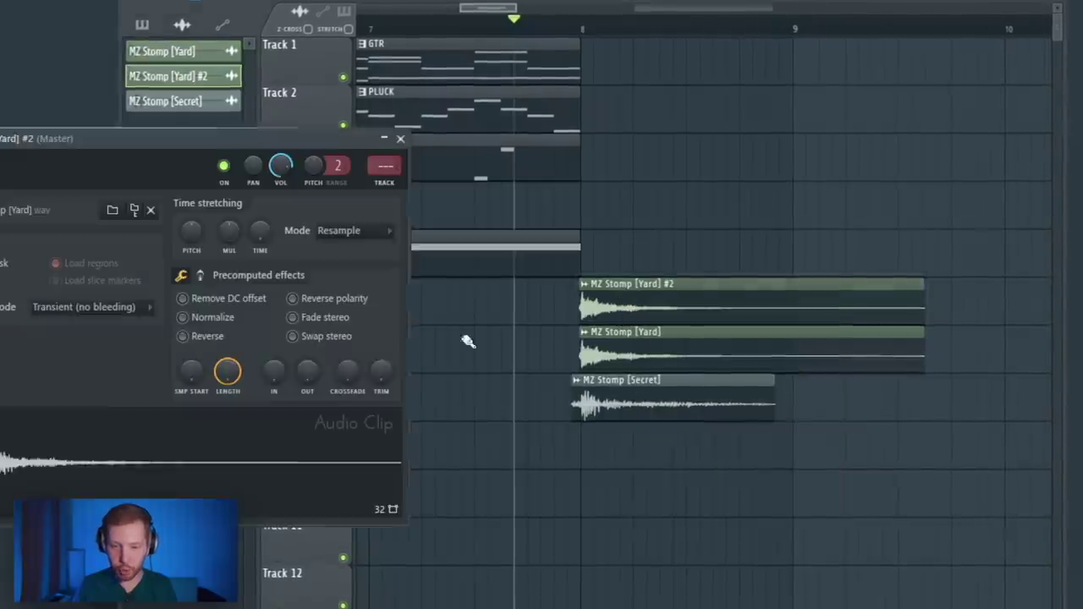
click(207, 337)
Move the reversed MZ Stomp [Yard] #2 clip so it ends at bar 8 and play the transition.
drag(851, 319, 604, 308)
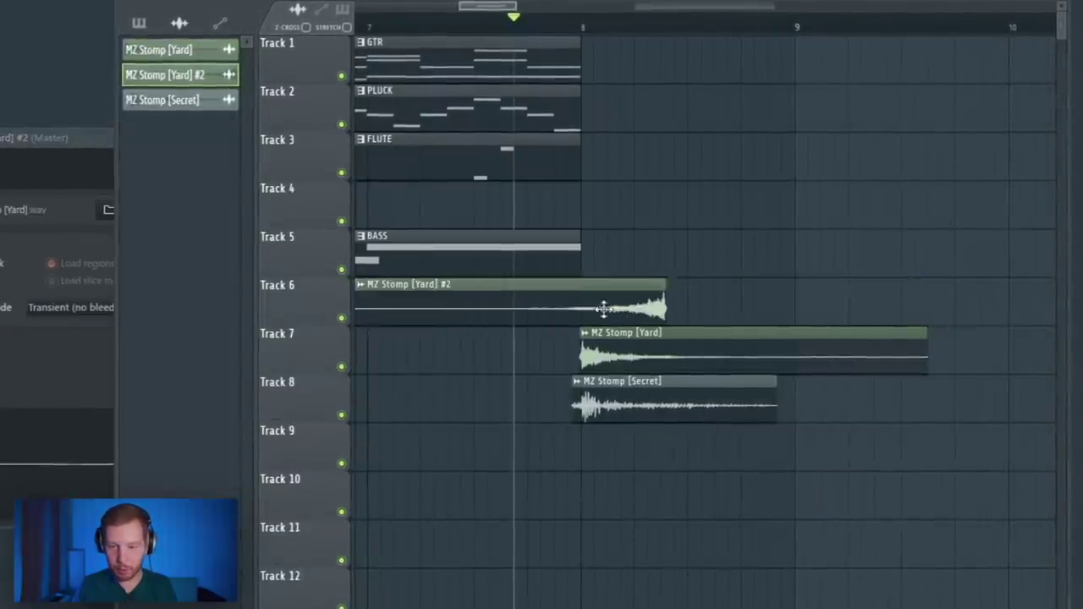
key(space)
scroll(486, 448, down, 3)
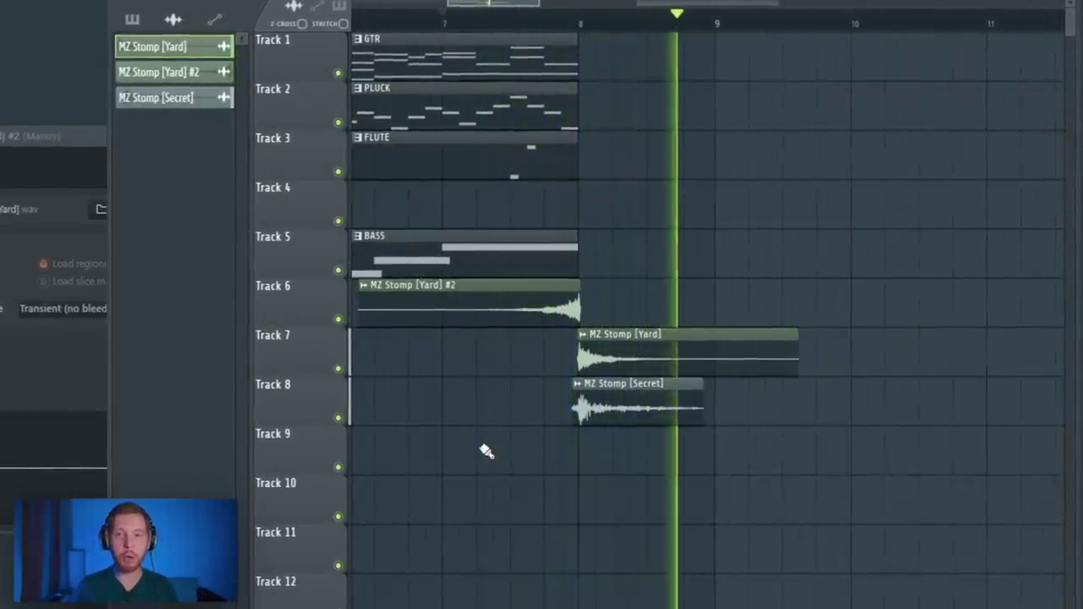
key(space)
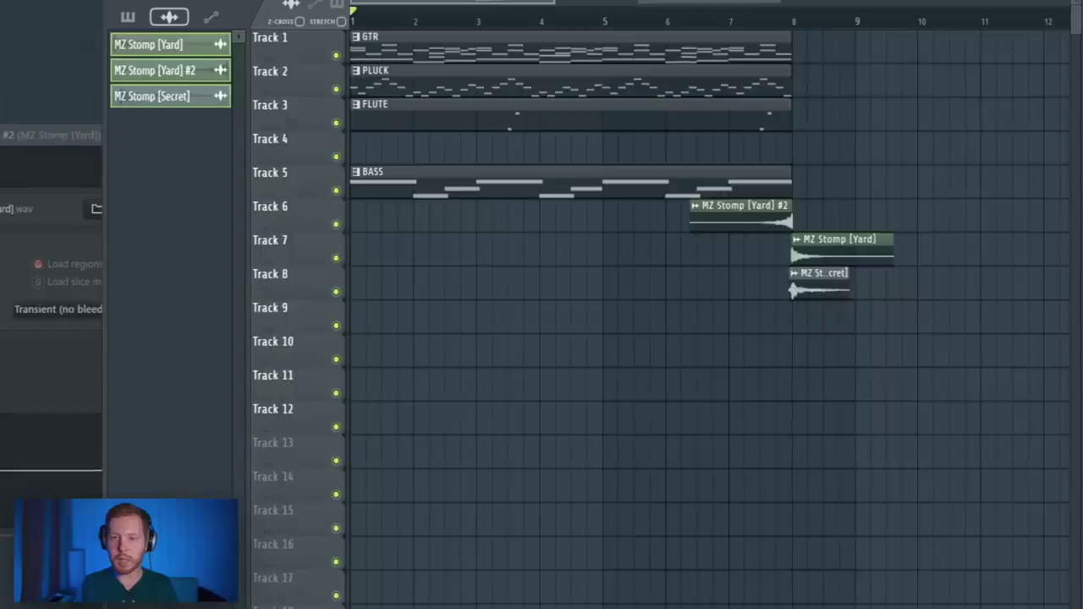
Load the Dirty Filter effect into slot 3 of mixer Insert 7 and set its drive to 0.
key(F9)
click(464, 116)
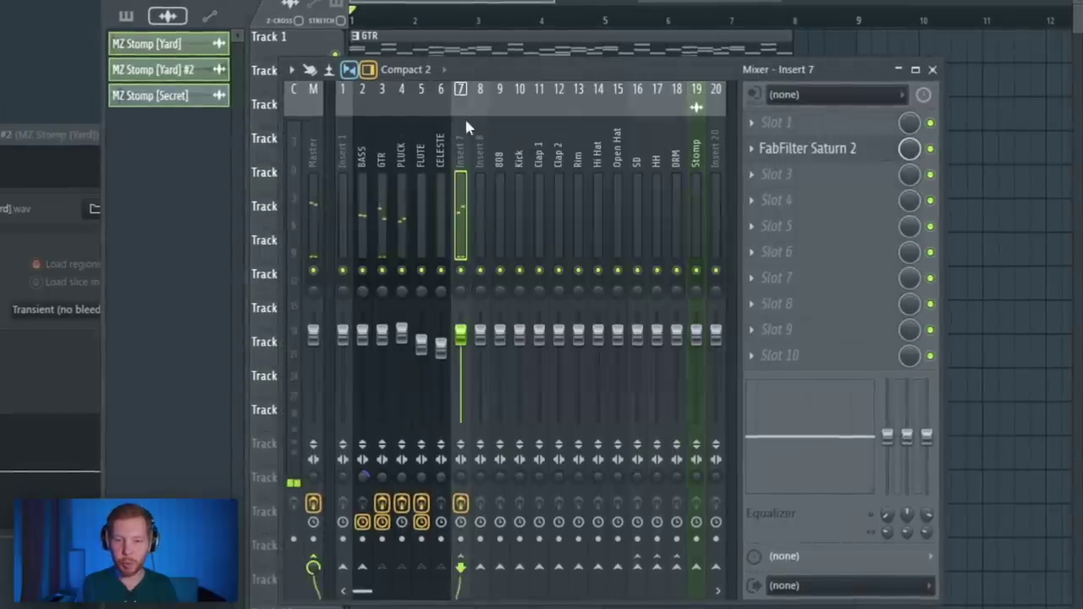
click(779, 181)
mouse_move(786, 197)
click(17, 106)
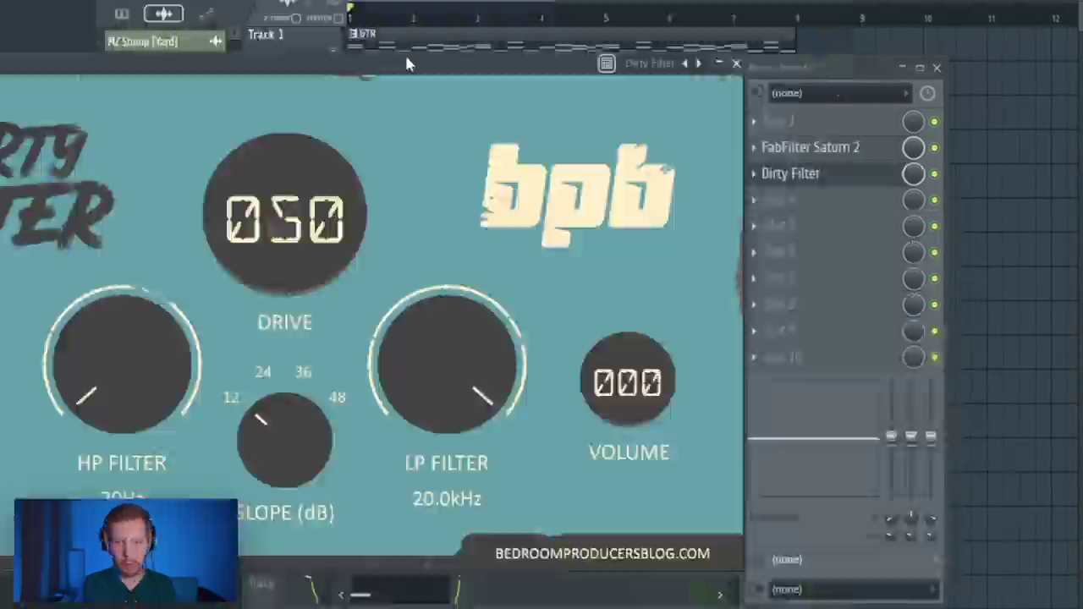
drag(407, 63, 708, 251)
drag(616, 410, 599, 582)
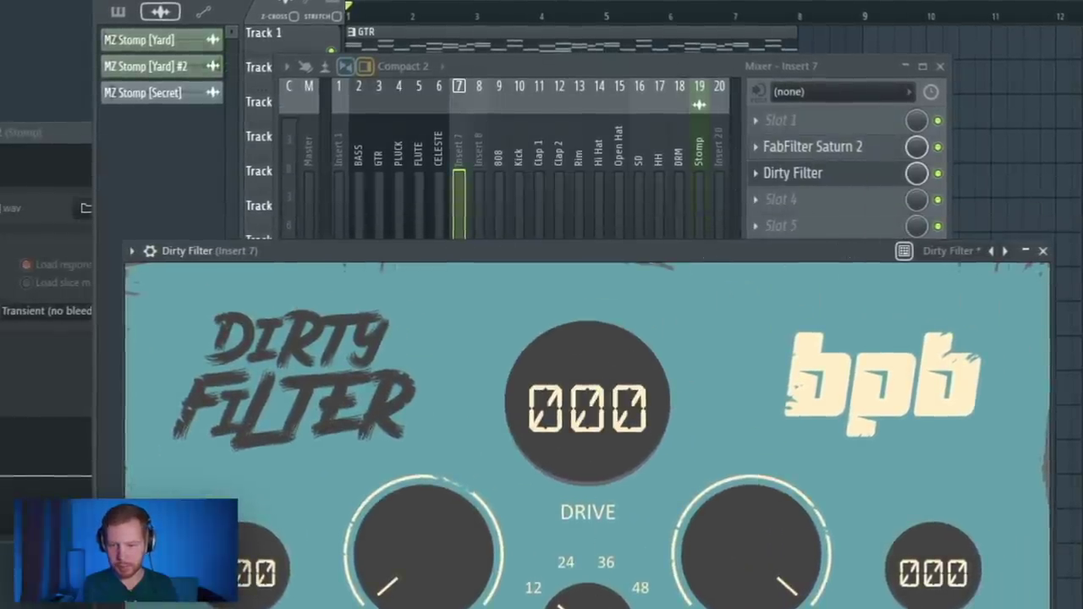
drag(637, 252, 451, 123)
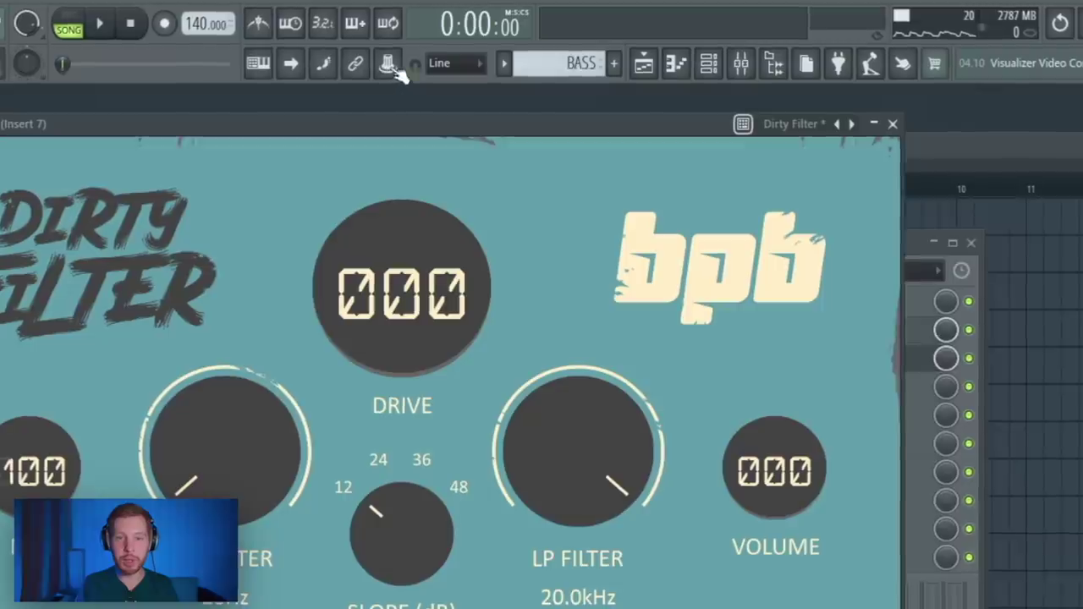
Create an automation clip for the LP Filter control of Dirty Filter through multilink.
click(388, 64)
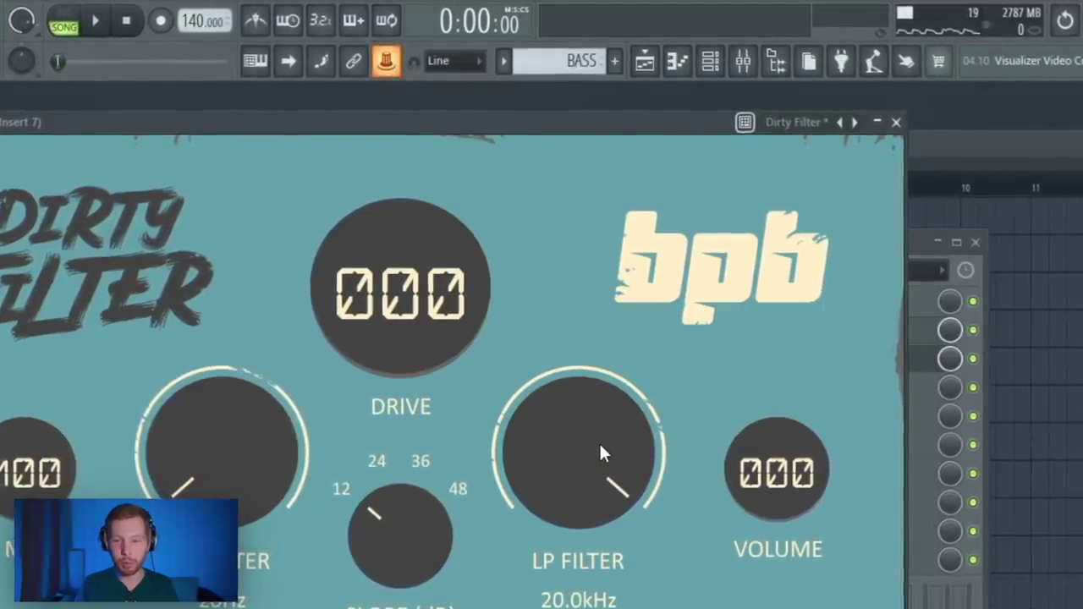
drag(599, 442, 630, 440)
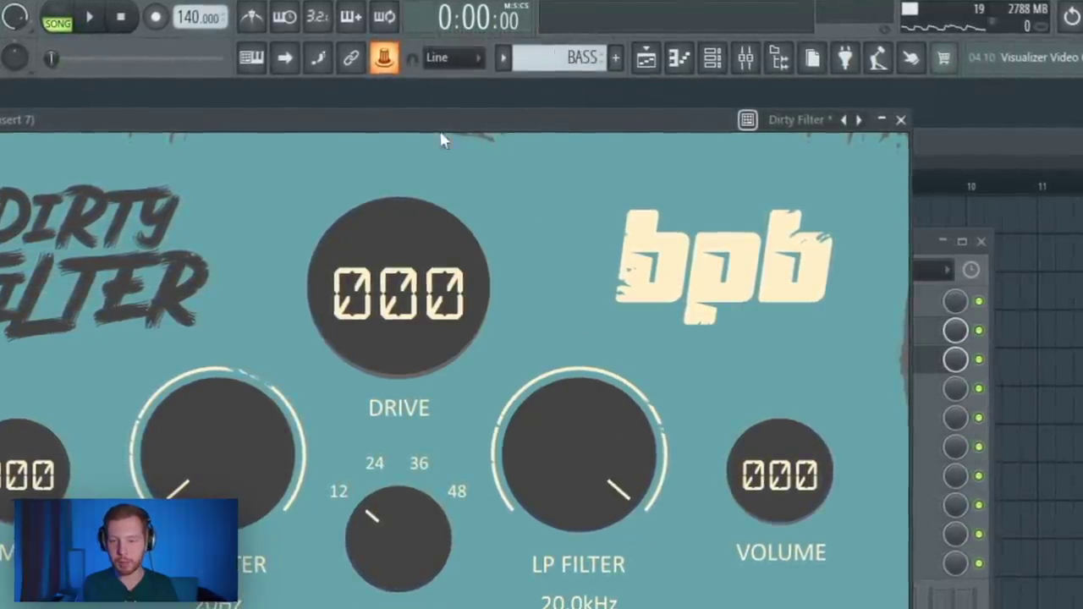
click(385, 59)
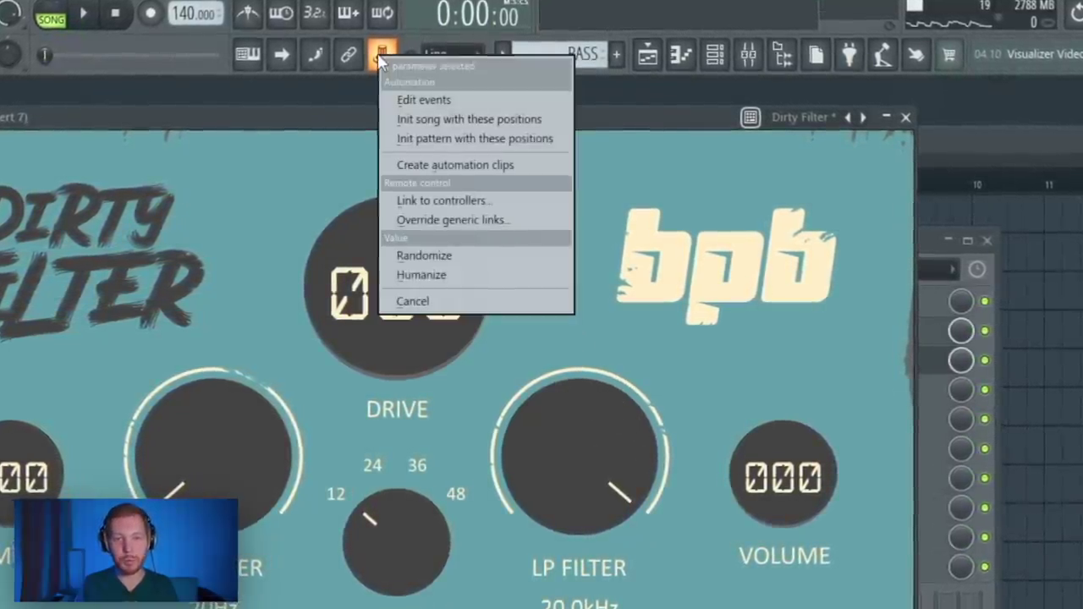
click(455, 164)
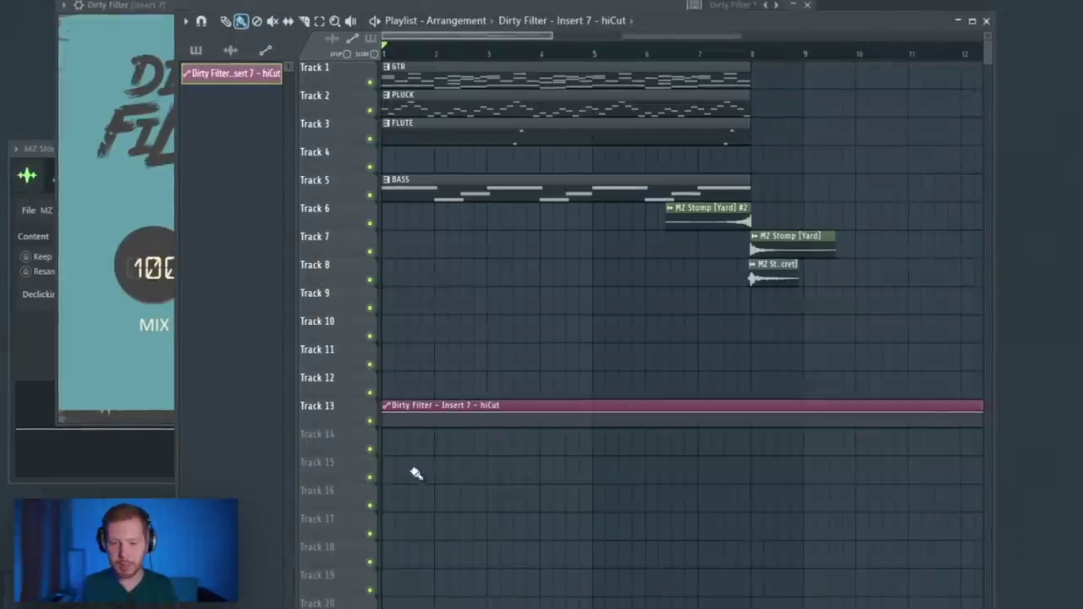
Shape the Dirty Filter hiCut automation on Track 13 so it drops just after bar 5 and rises back after bar 8.
scroll(575, 447, up, 4)
drag(579, 365, 646, 314)
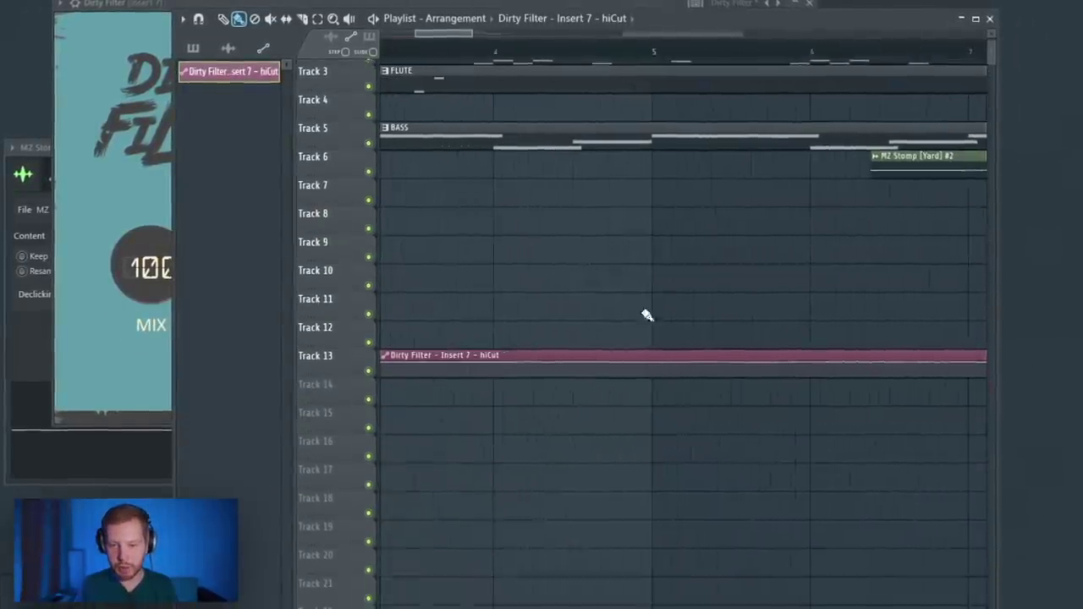
scroll(668, 377, up, 2)
scroll(683, 373, up, 2)
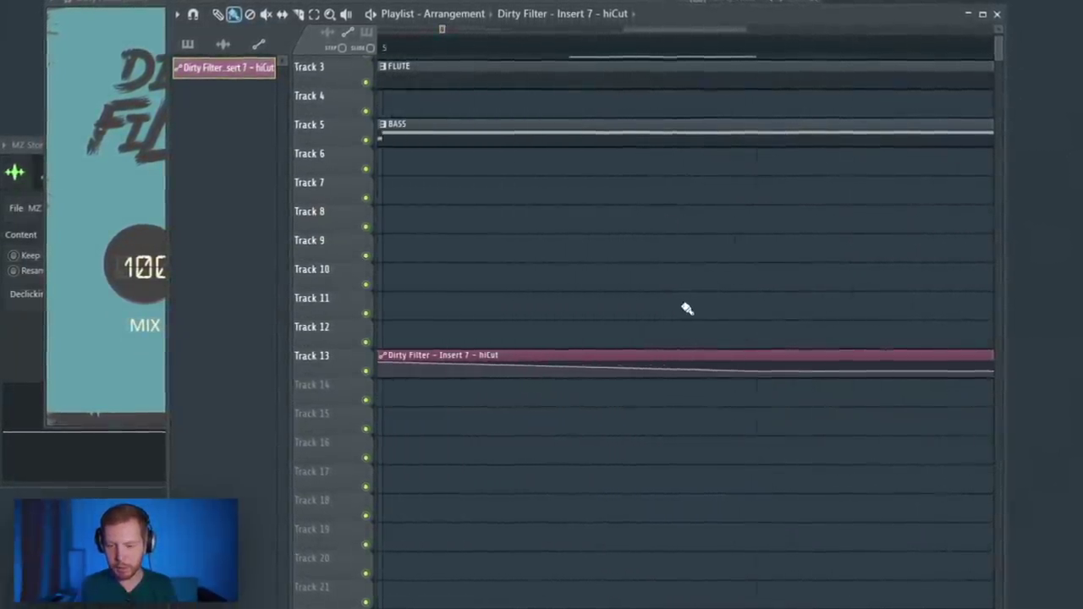
scroll(660, 375, down, 5)
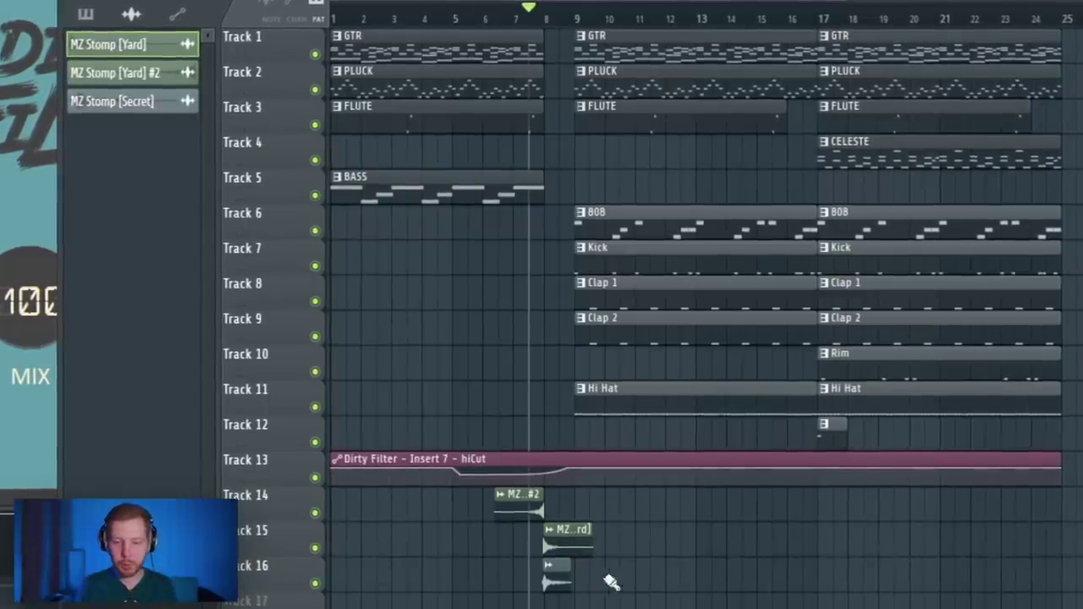
Compare the bar 9 and bar 17 sections by selecting the shared clips and the clips added at bar 17, such as CELESTE.
drag(597, 19, 793, 325)
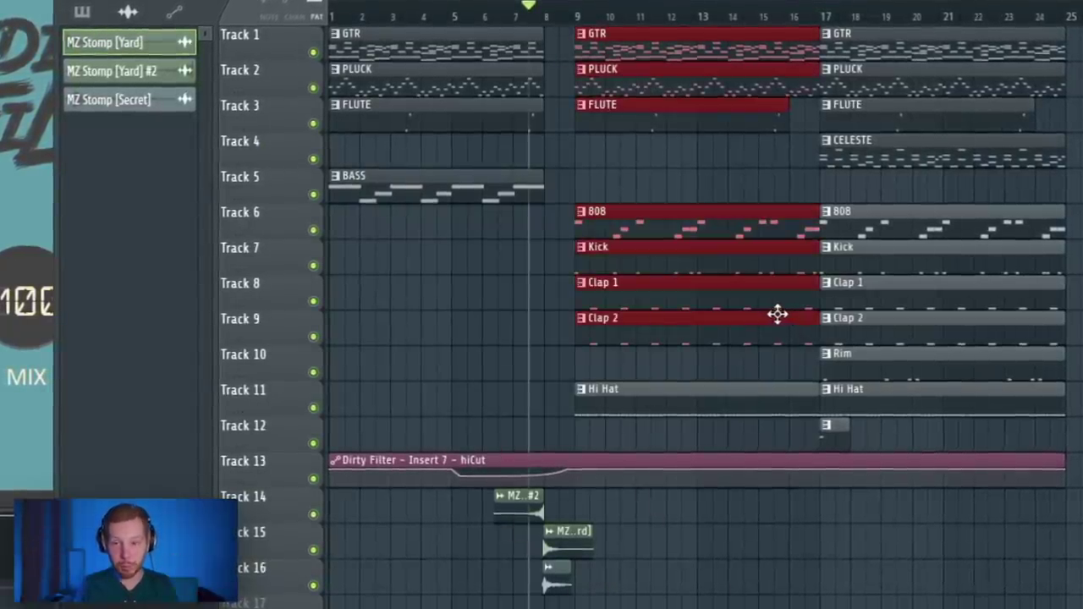
click(998, 153)
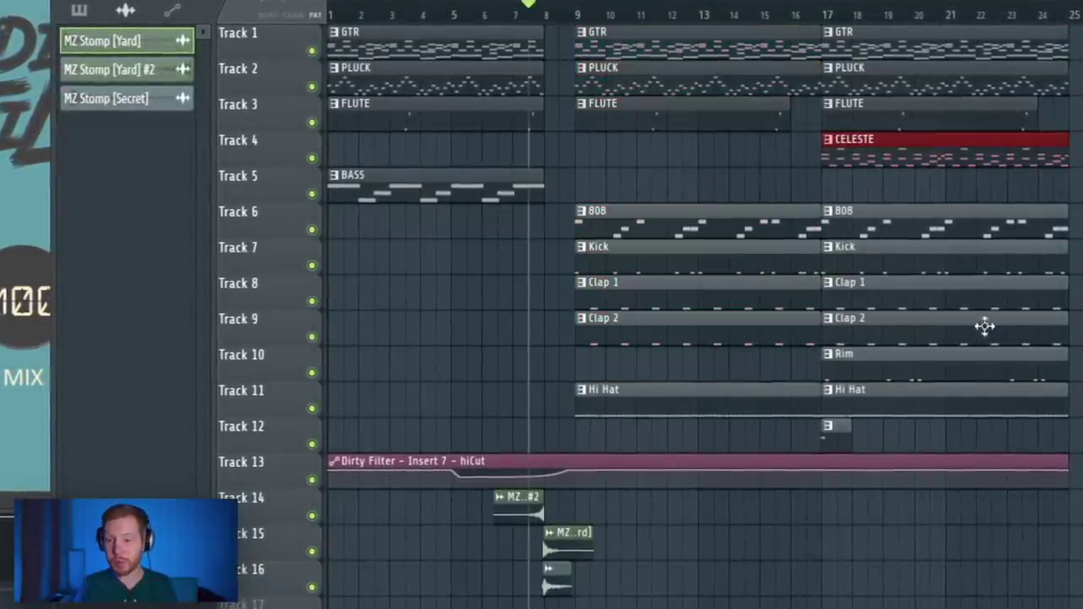
ctrl+shift+click(842, 427)
ctrl+shift+click(871, 372)
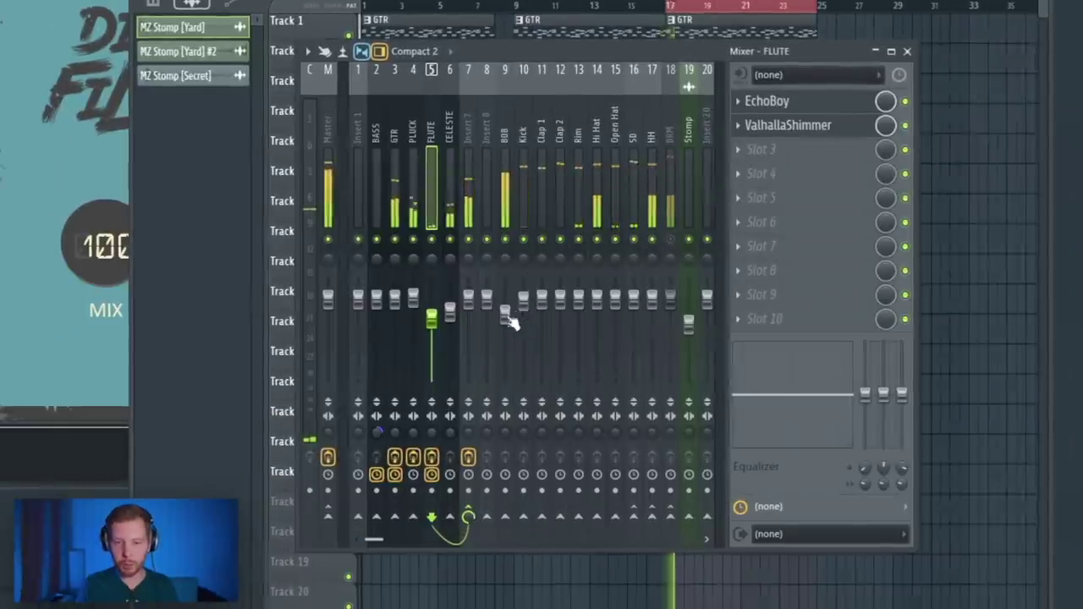
Fine-tune the 808 and Kick levels in the mixer, lowering the Kick fader slightly.
drag(508, 313, 507, 318)
drag(523, 298, 524, 304)
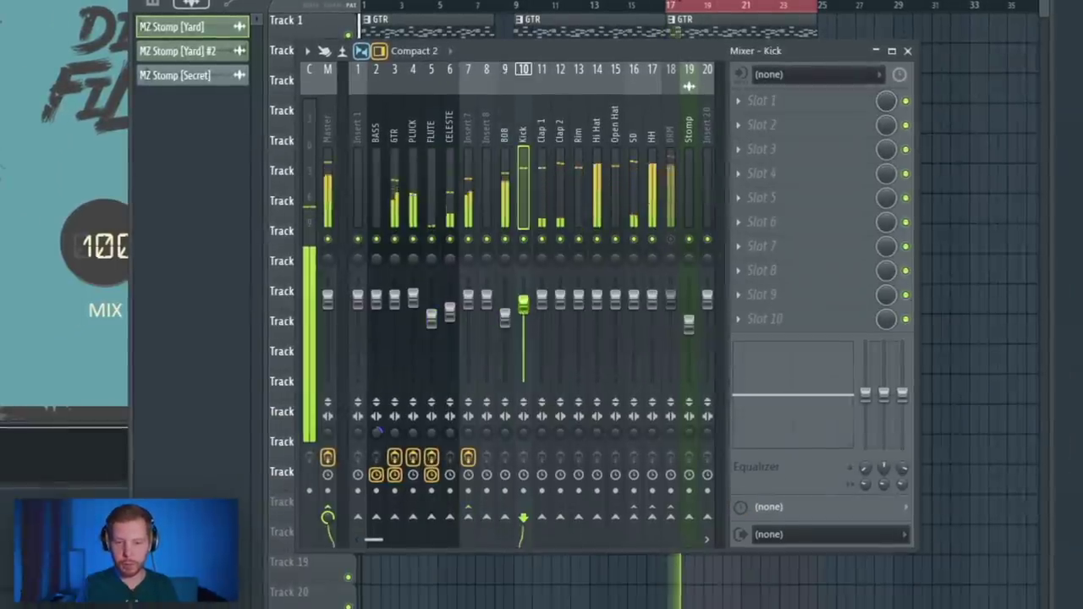
click(507, 319)
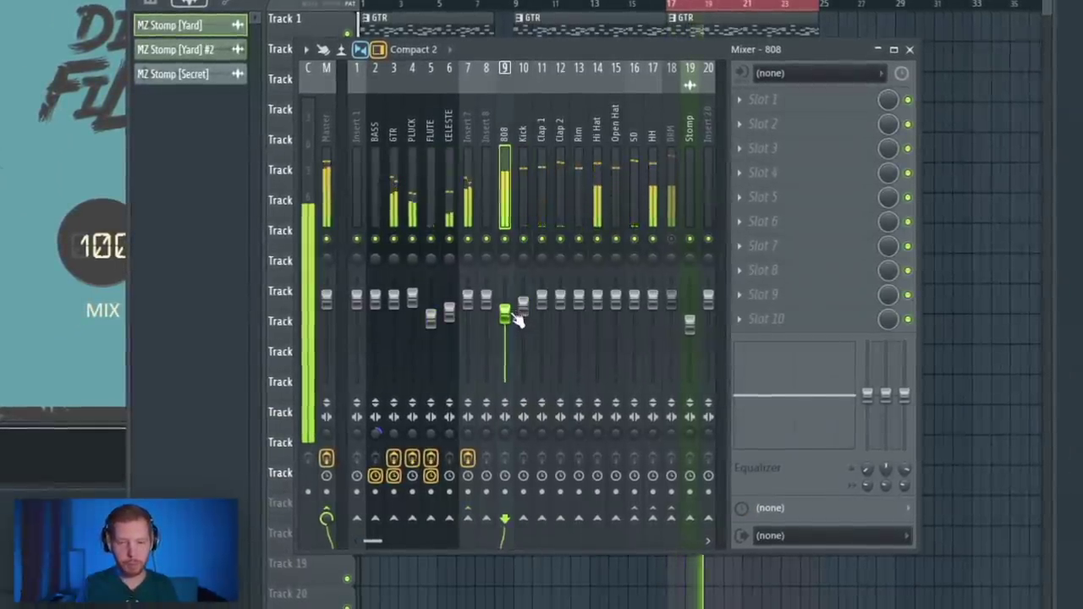
Sidechain the Kick mixer track to the 808 track.
click(520, 319)
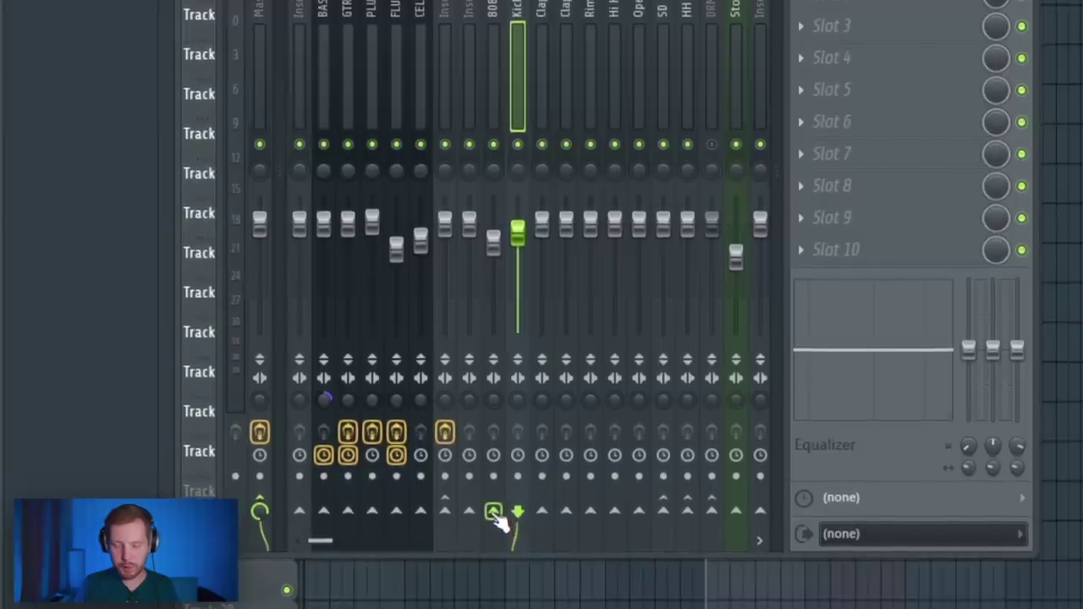
right_click(494, 510)
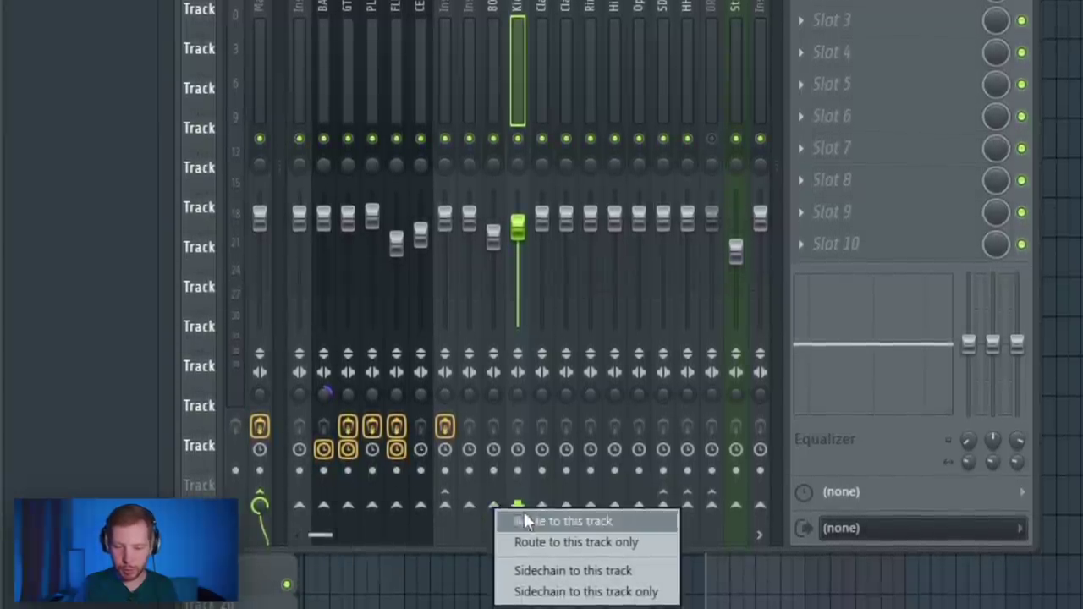
click(578, 567)
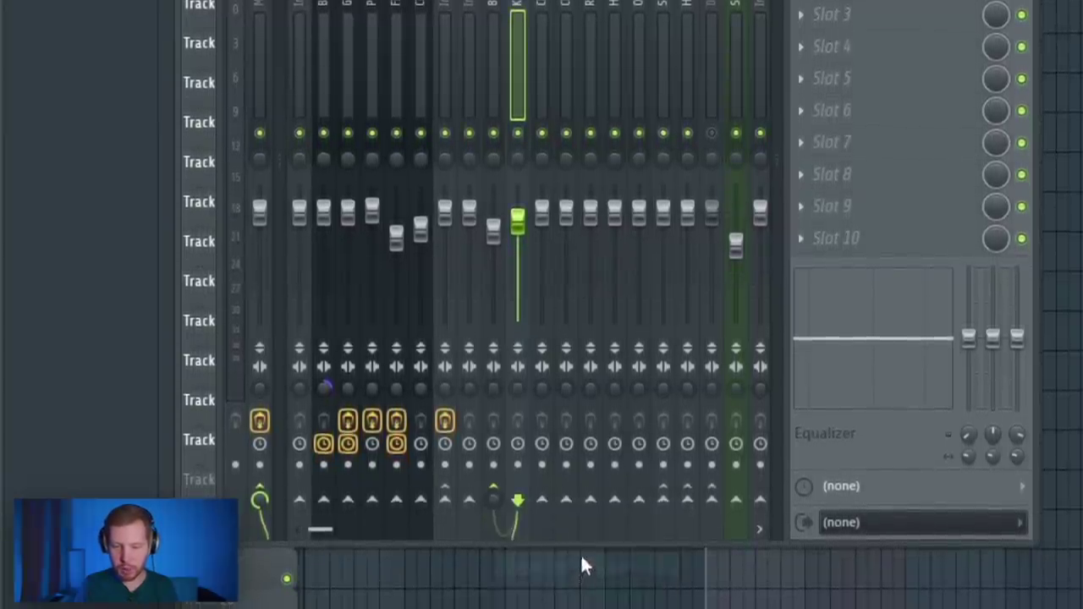
Add Fruity Limiter to slot 3 of the 808 track in COMP mode with Kick as its sidechain source.
click(777, 172)
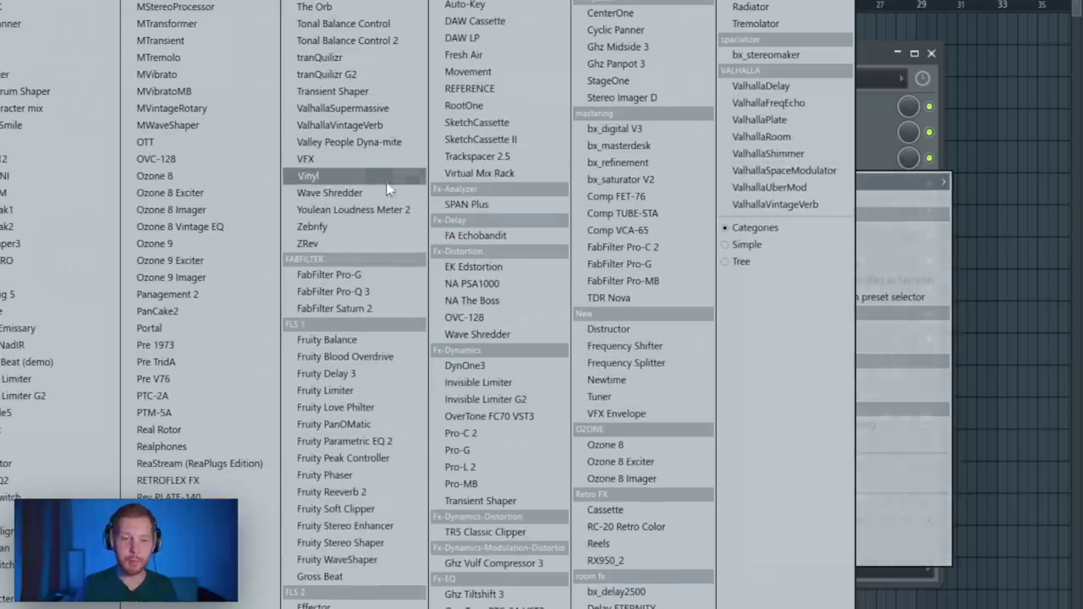
click(364, 391)
click(416, 419)
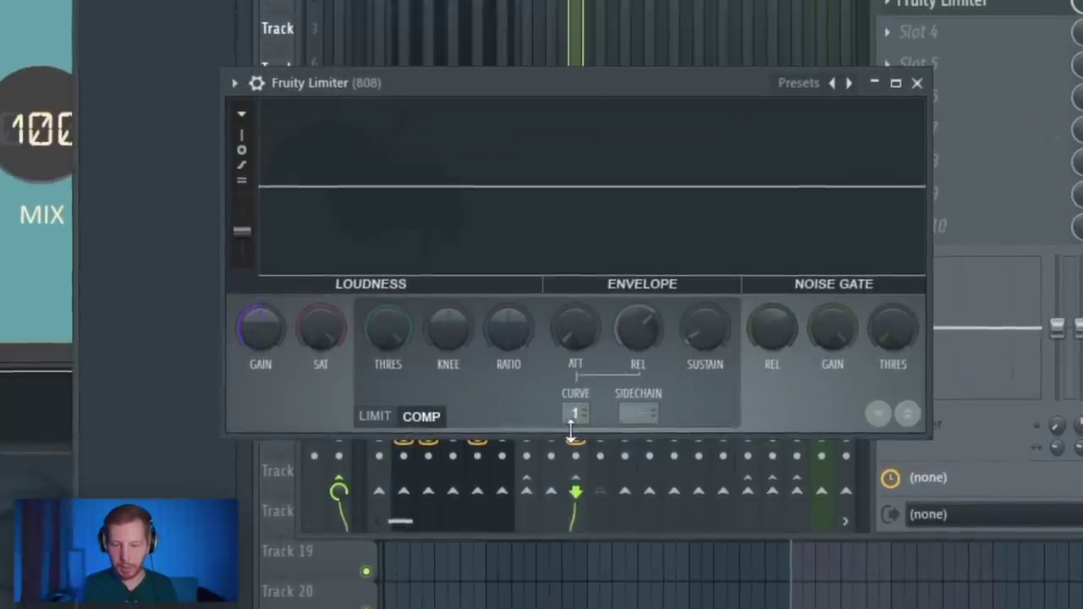
click(638, 415)
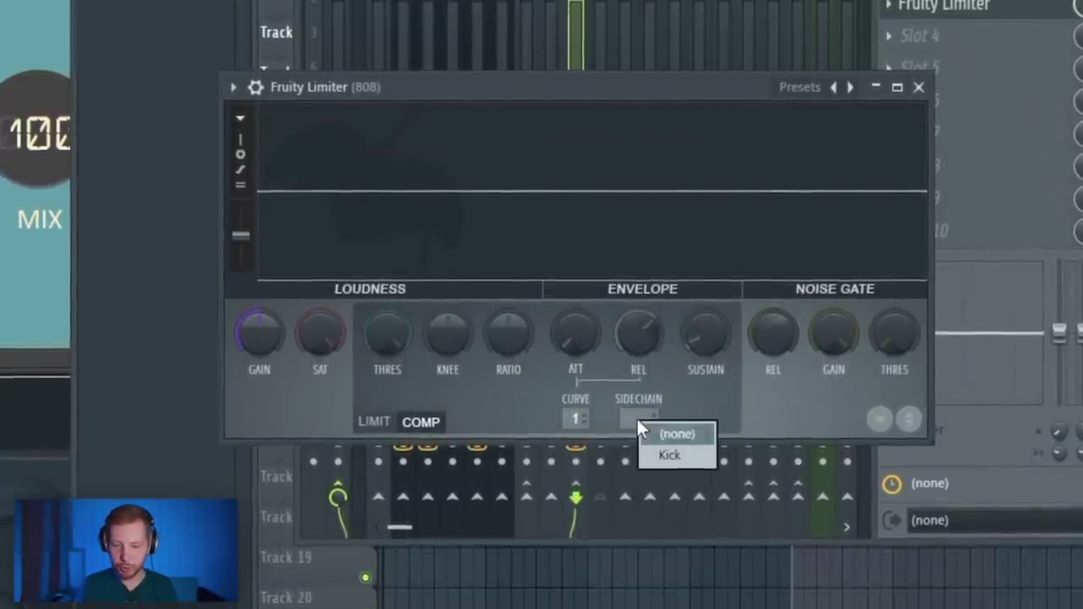
click(682, 461)
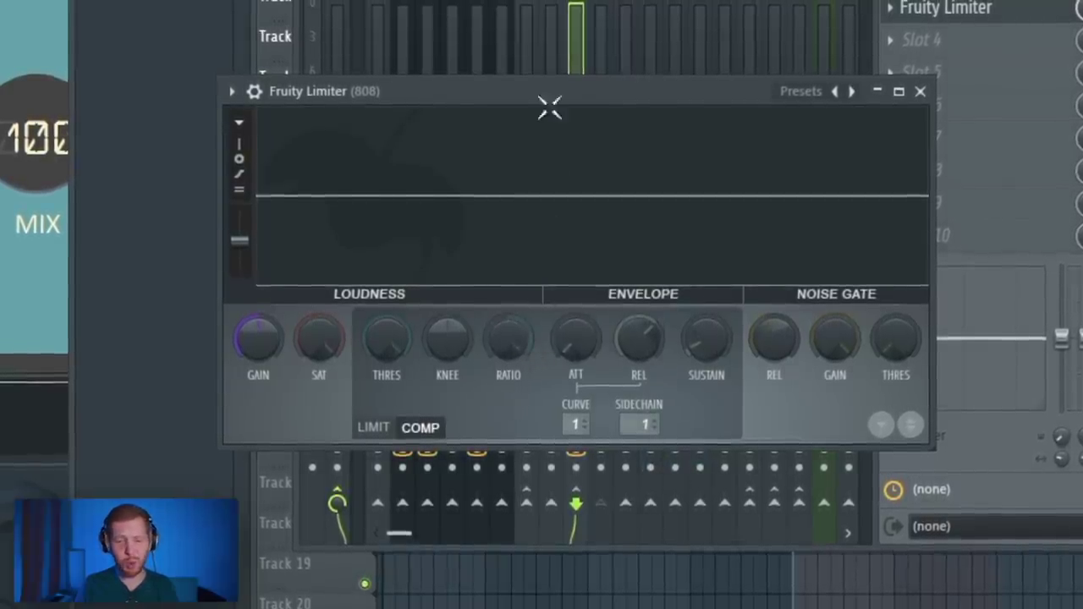
Raise the compression ratio and adjust the threshold of the 808's Fruity Limiter so the kick ducks the 808.
drag(566, 89, 598, 91)
mouse_move(425, 349)
mouse_down()
mouse_move(427, 326)
mouse_move(442, 358)
mouse_up()
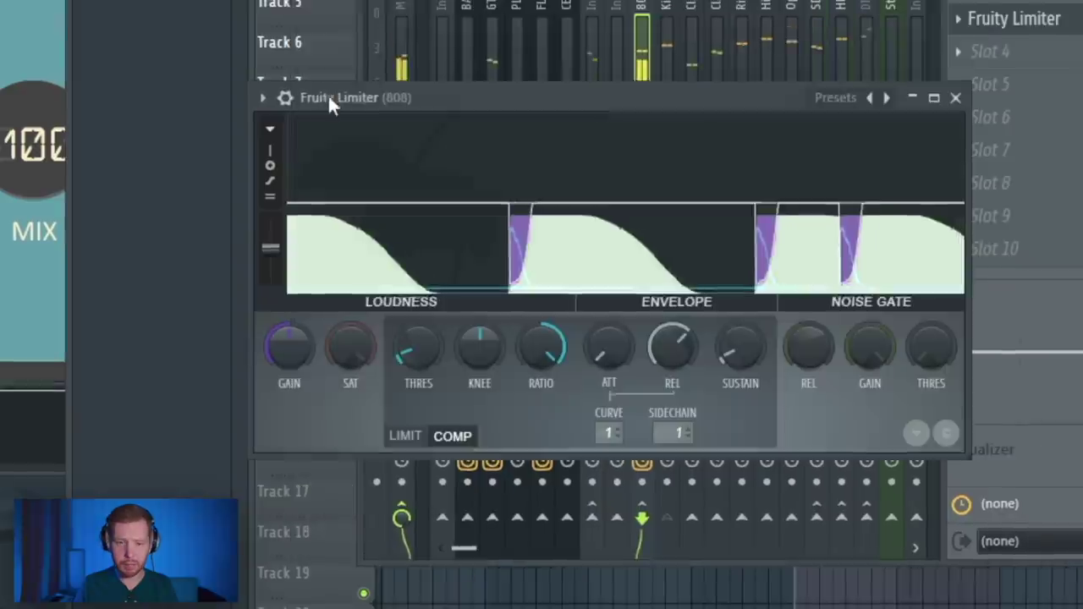
drag(330, 100, 331, 19)
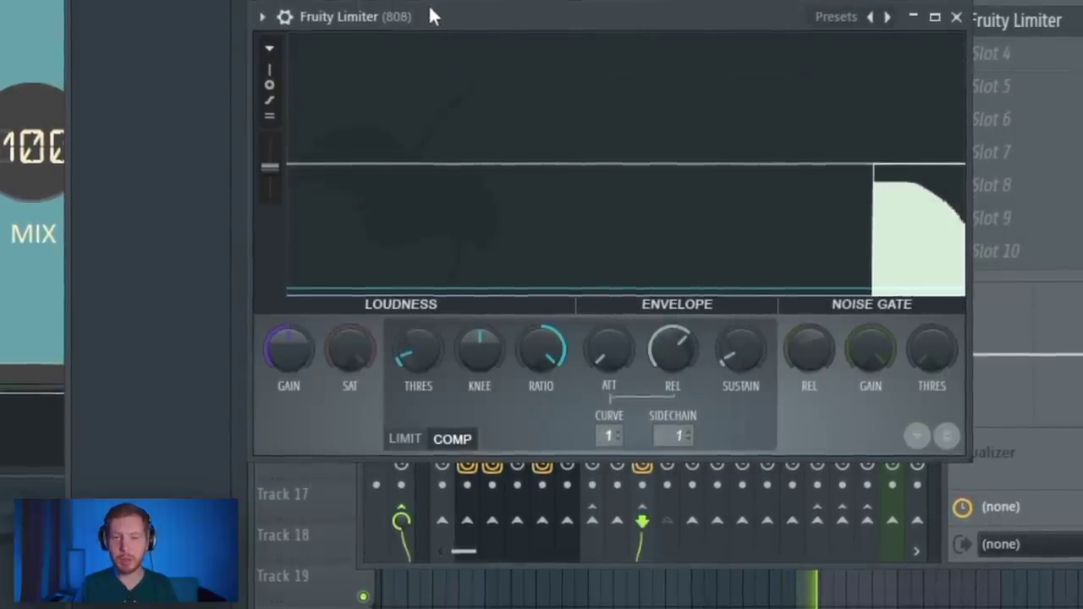
drag(420, 349, 419, 320)
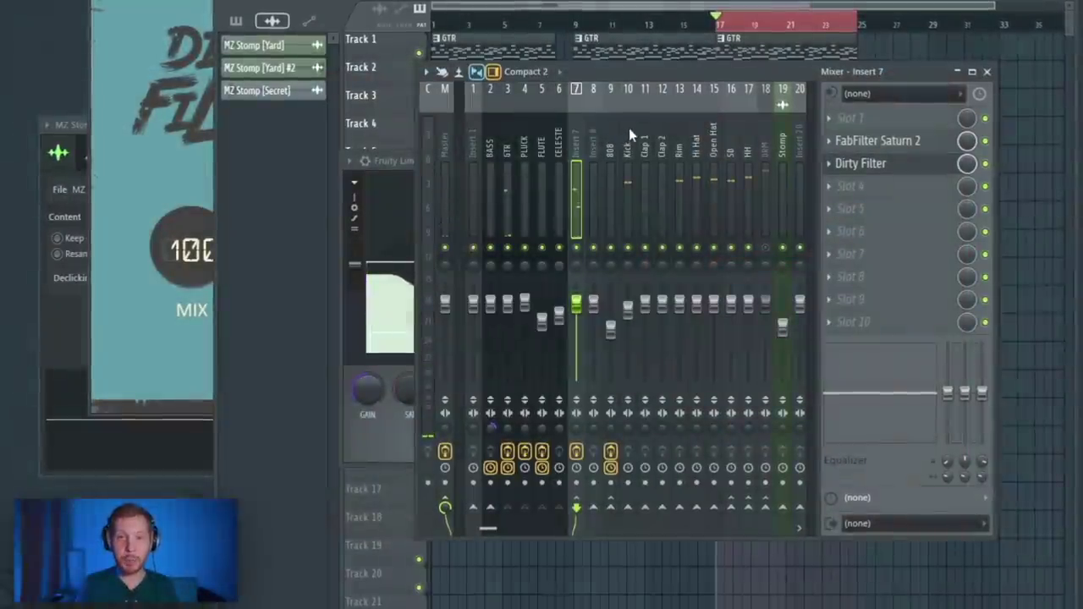
Add FabFilter Saturn 2 to slot 3 of the DRM track with the Clean Tube style and raise its drive slightly.
click(854, 185)
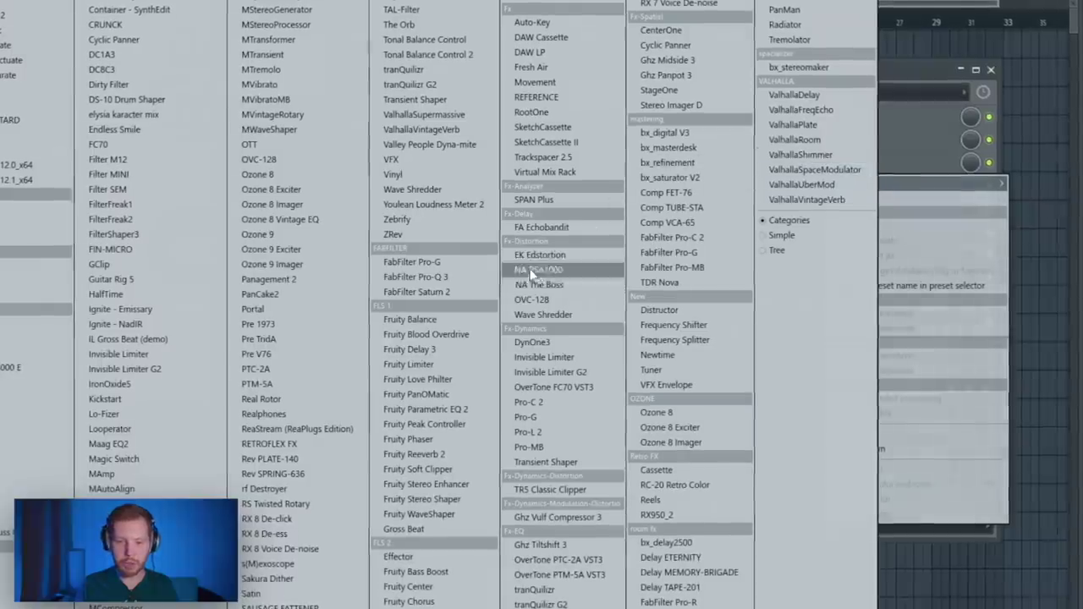
click(438, 293)
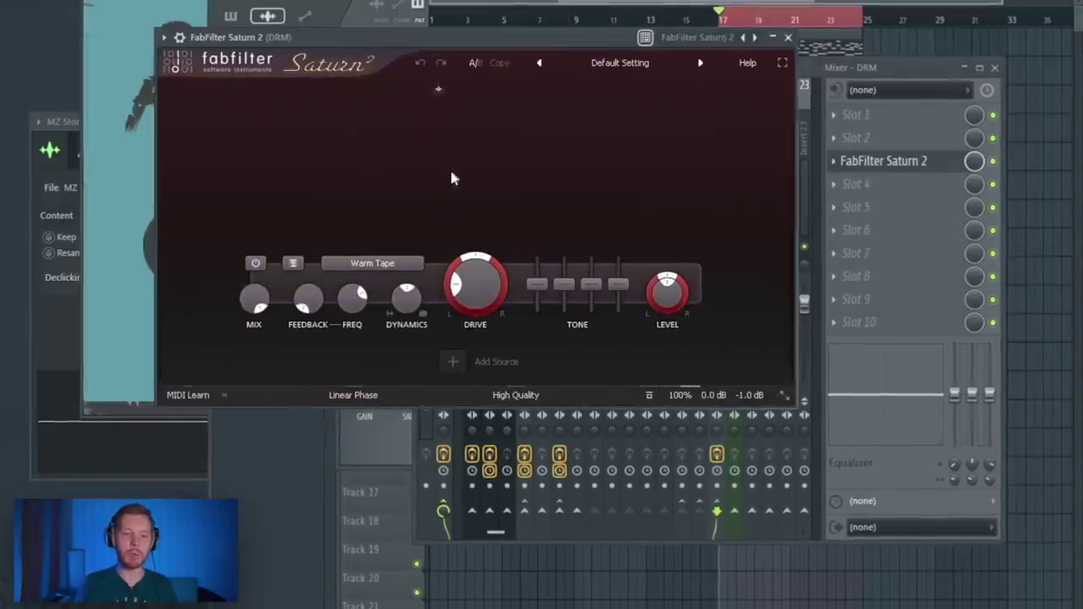
key(space)
key(space)
drag(484, 288, 487, 256)
click(618, 60)
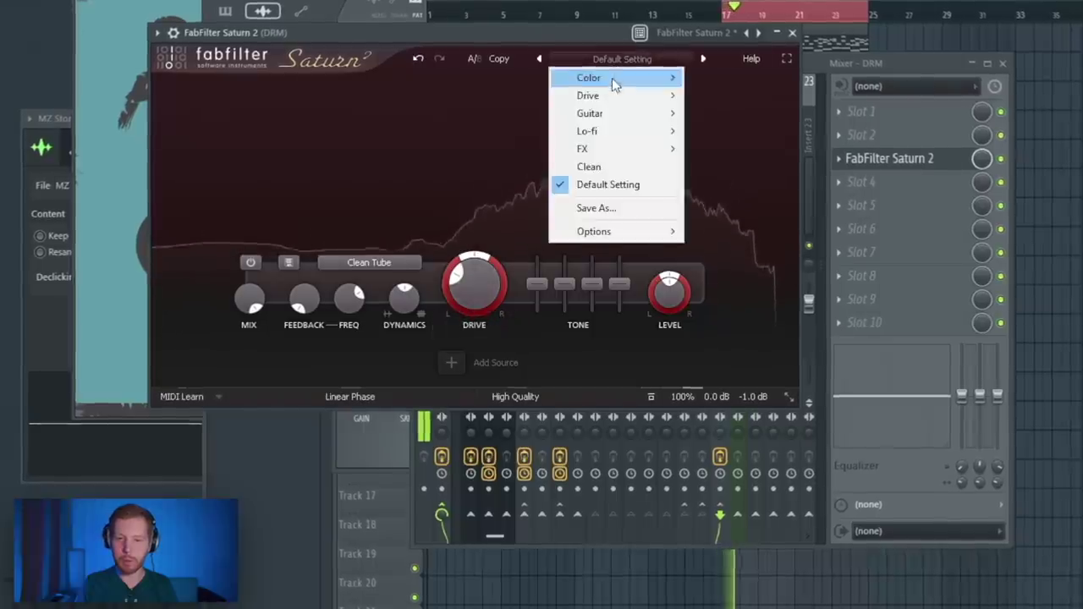
click(618, 34)
click(616, 87)
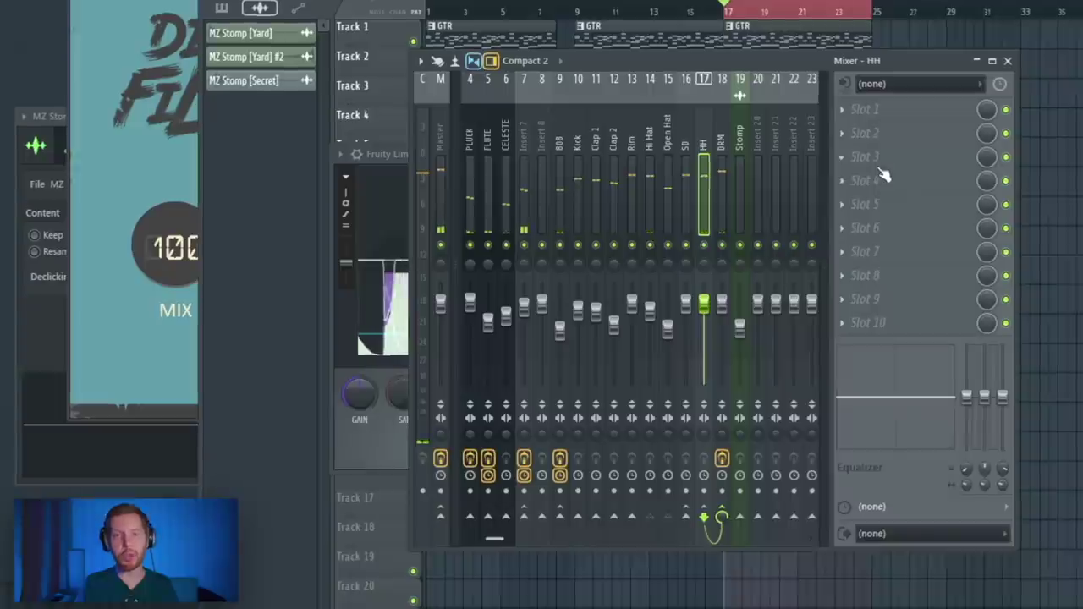
Add Ozone 8 Imager to slot 3 of the HH track with Stereoize on and the highest crossover at 13.8 kHz.
click(873, 157)
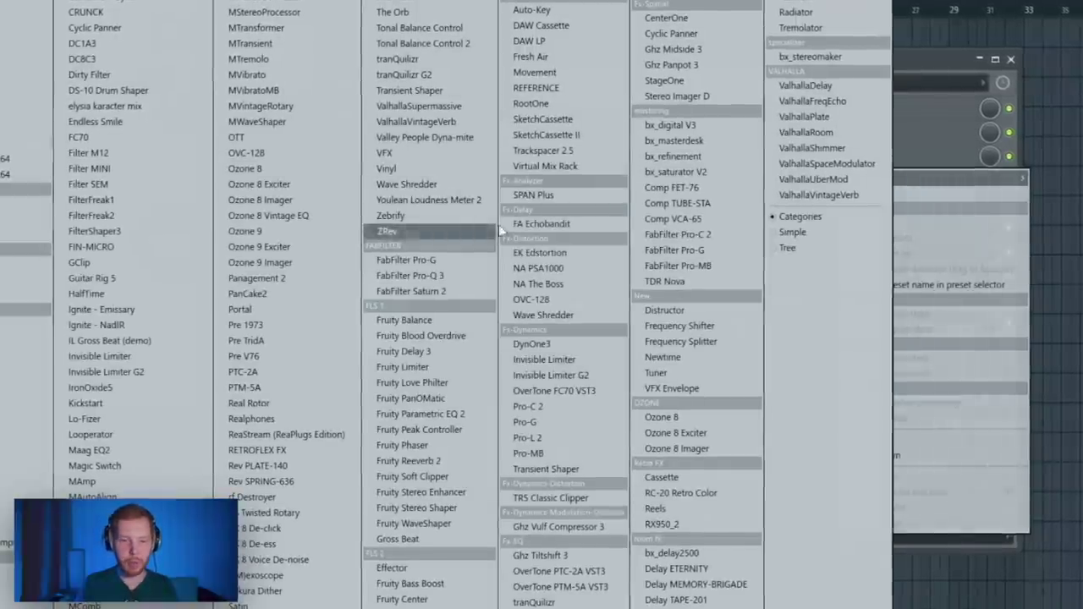
click(258, 262)
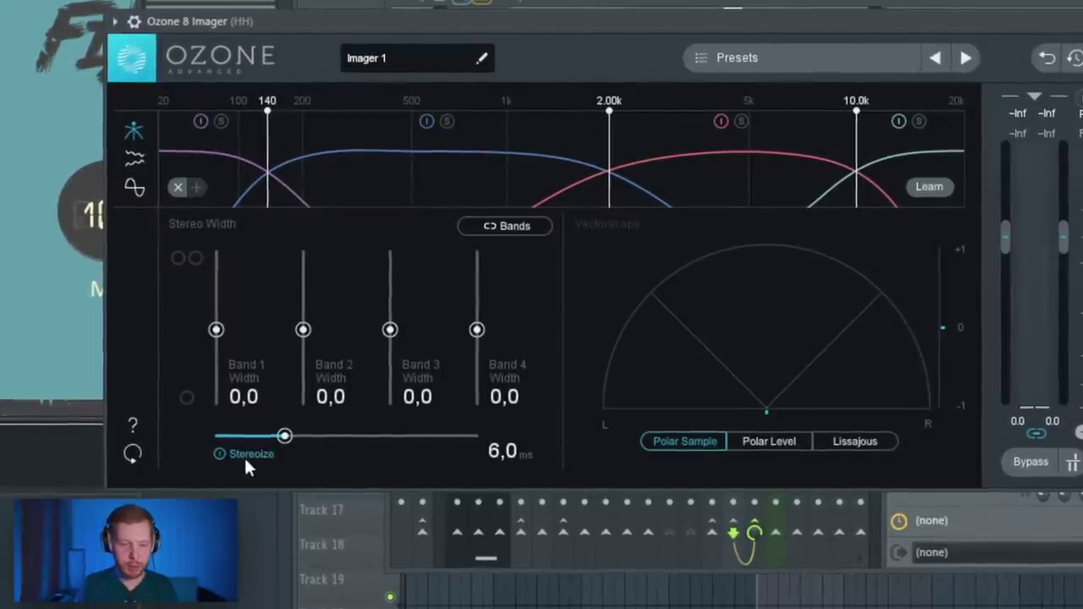
drag(860, 135, 919, 146)
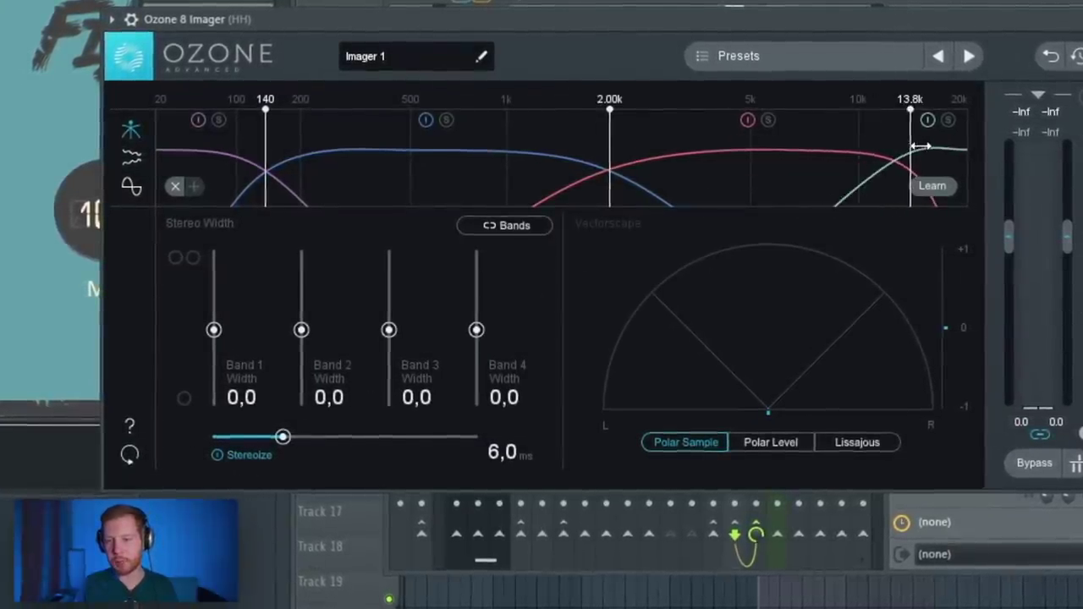
Widen band 3 to about 30.4 and band 2 slightly in the HH imager, and move the lowest crossover above 140 Hz.
drag(387, 330, 386, 302)
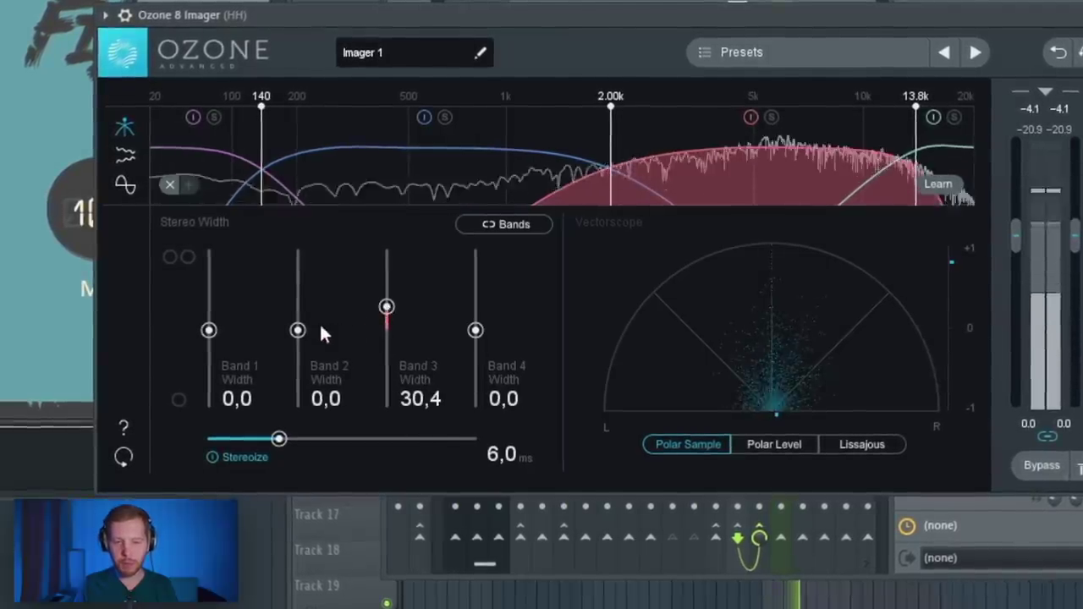
drag(298, 330, 305, 322)
drag(274, 163, 322, 150)
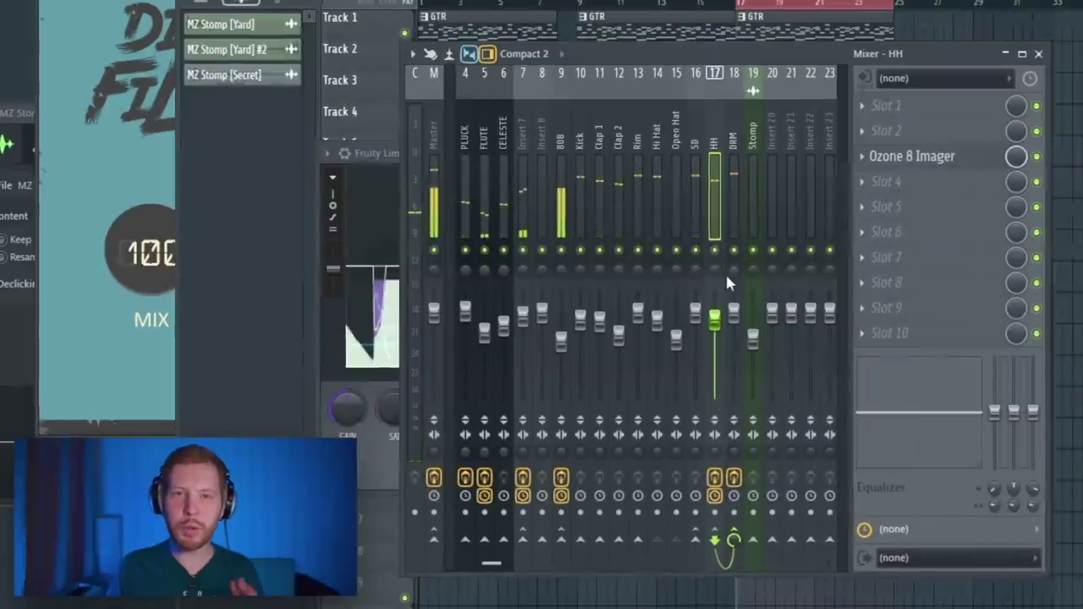
Load the rvr snd cls mixer track preset onto Insert 20 as the reverb send.
click(768, 104)
right_click(777, 78)
mouse_move(837, 159)
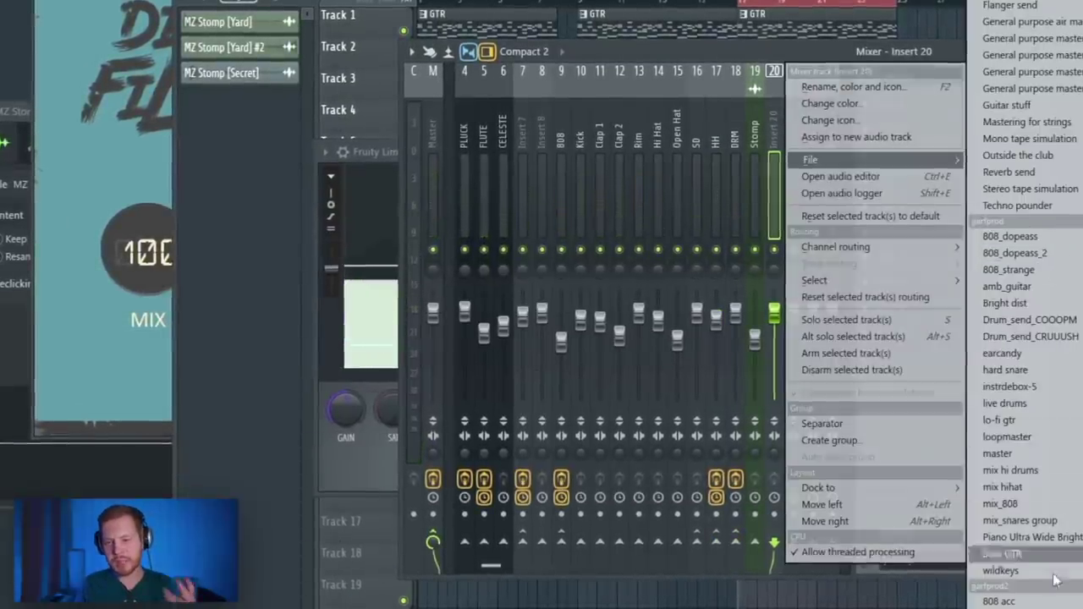
click(1008, 603)
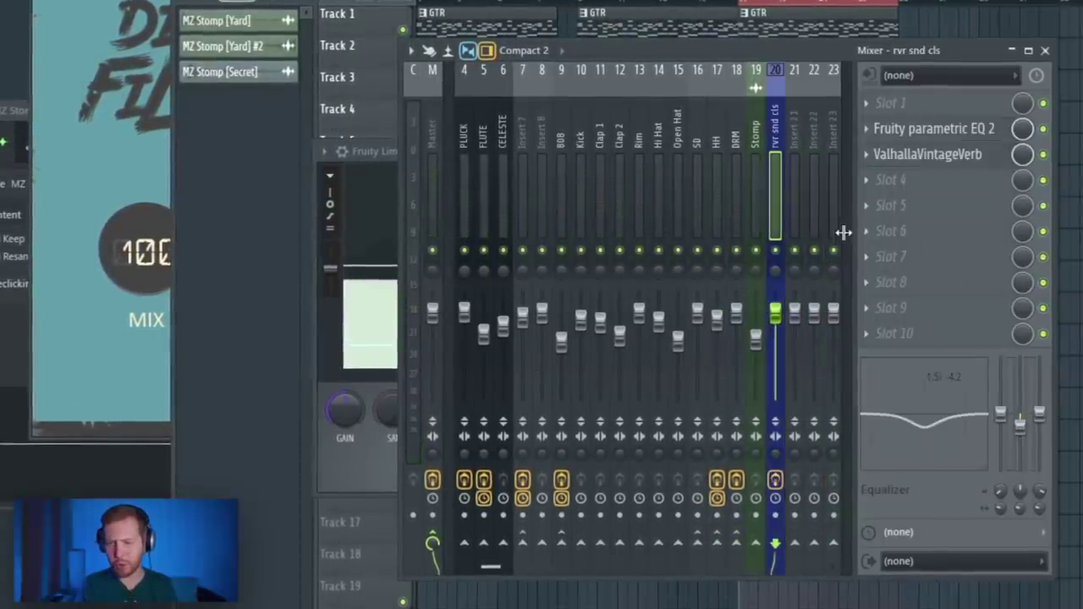
Examine the Fruity parametric EQ 2 and ValhallaVintageVerb settings on the reverb send track.
click(940, 133)
drag(271, 16, 551, 91)
click(929, 155)
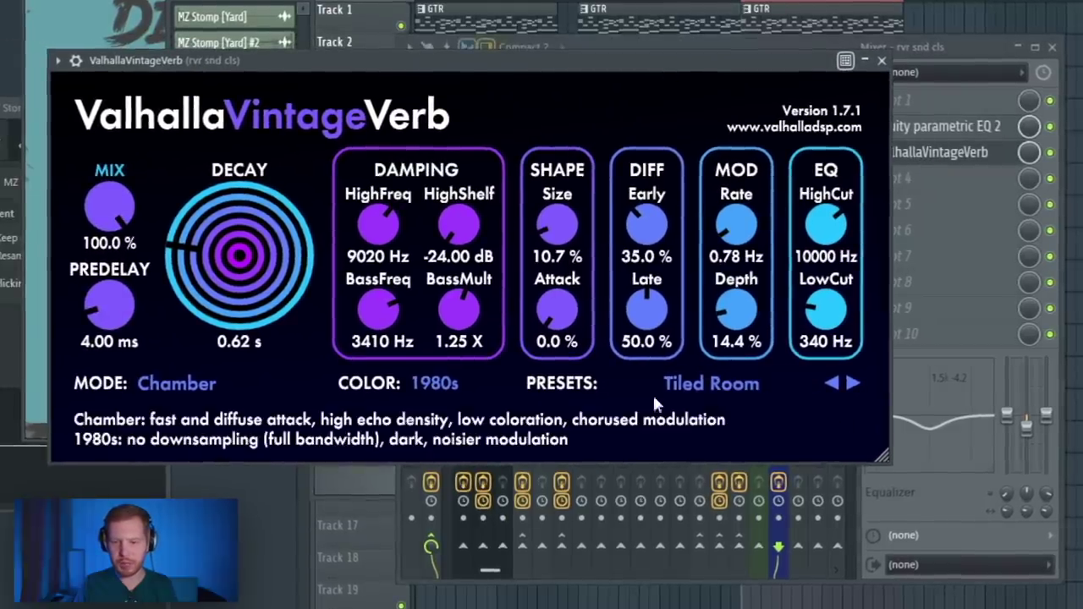
click(1028, 423)
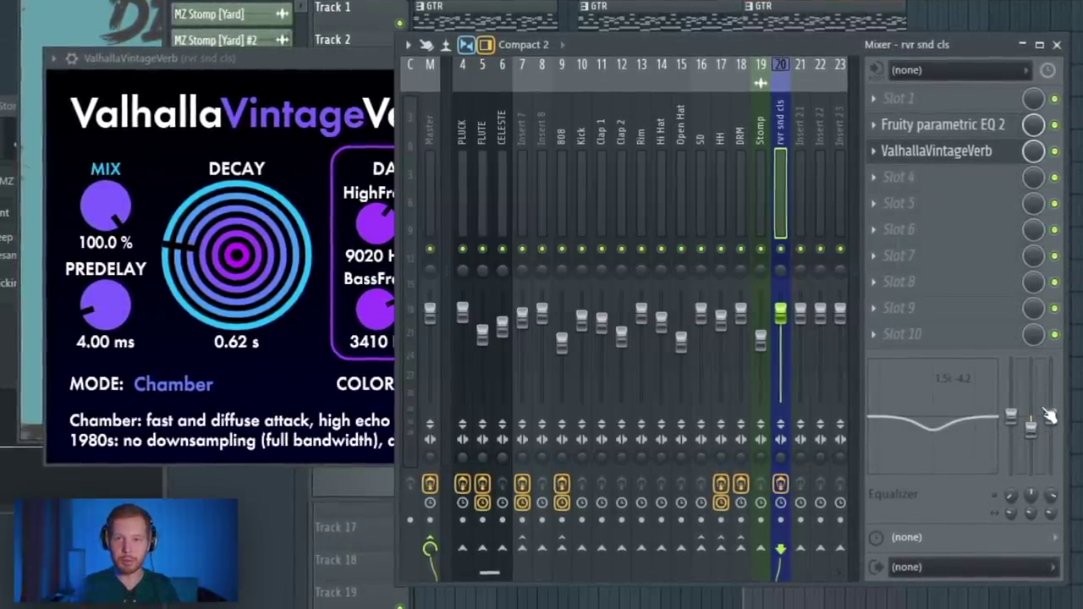
Route the Hi Hat, Rim, both claps and Open Hat to the rvr snd cls track while playing, and lower the send's level.
key(space)
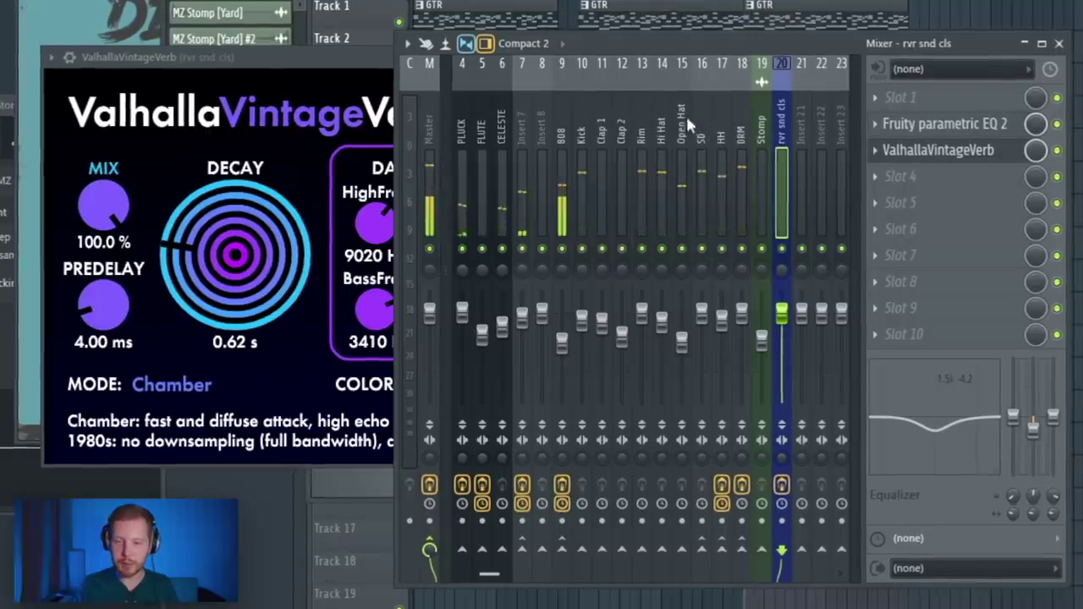
click(656, 123)
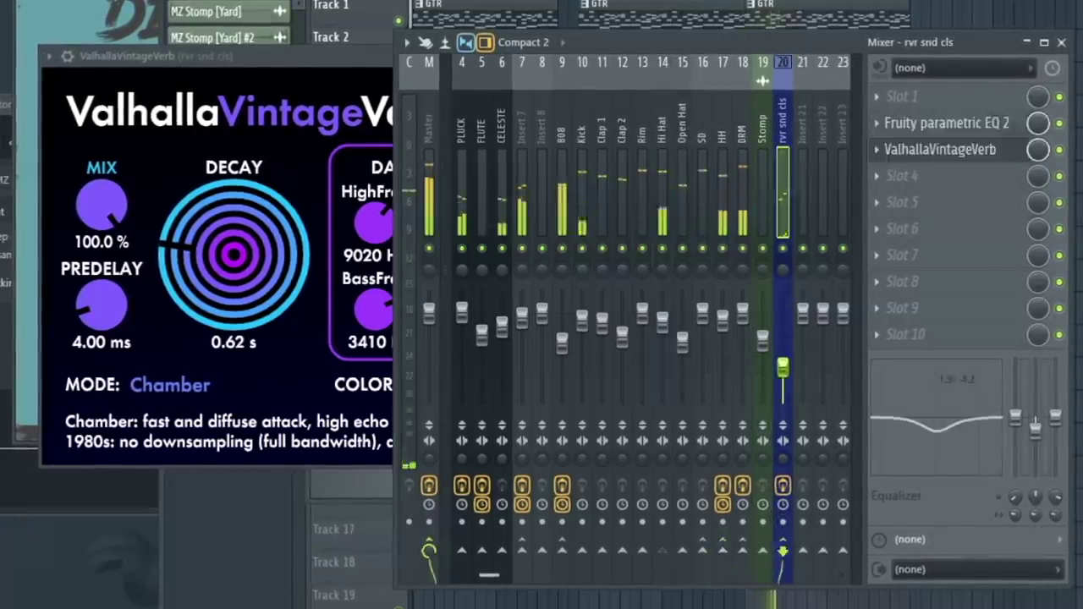
click(642, 169)
click(622, 170)
click(602, 169)
click(682, 169)
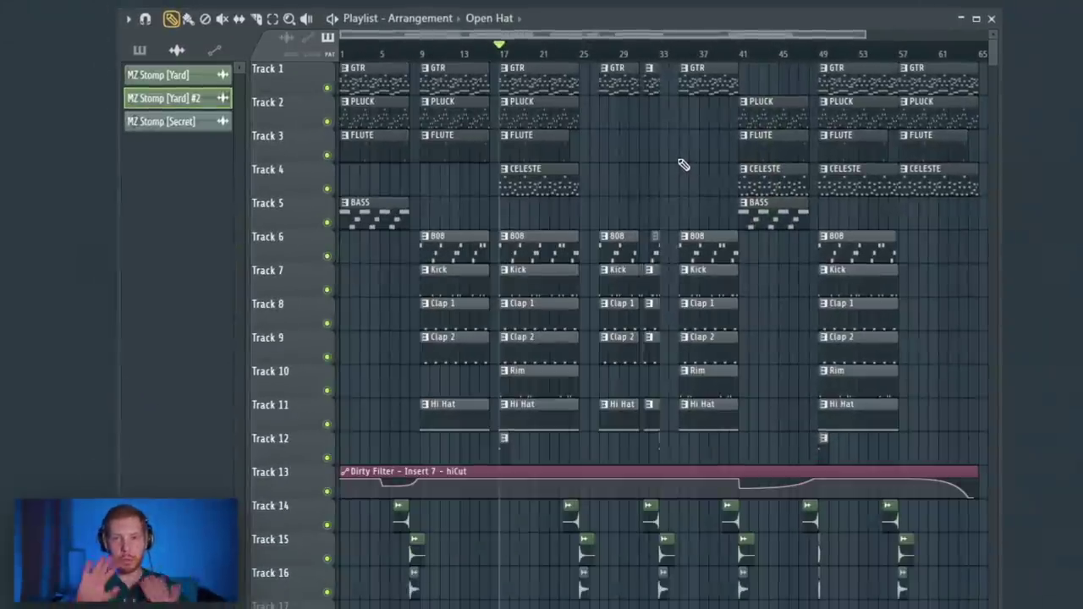
Review the playlist arrangement, focusing on the breaks in the section around bars 25 to 35.
scroll(610, 203, down, 5)
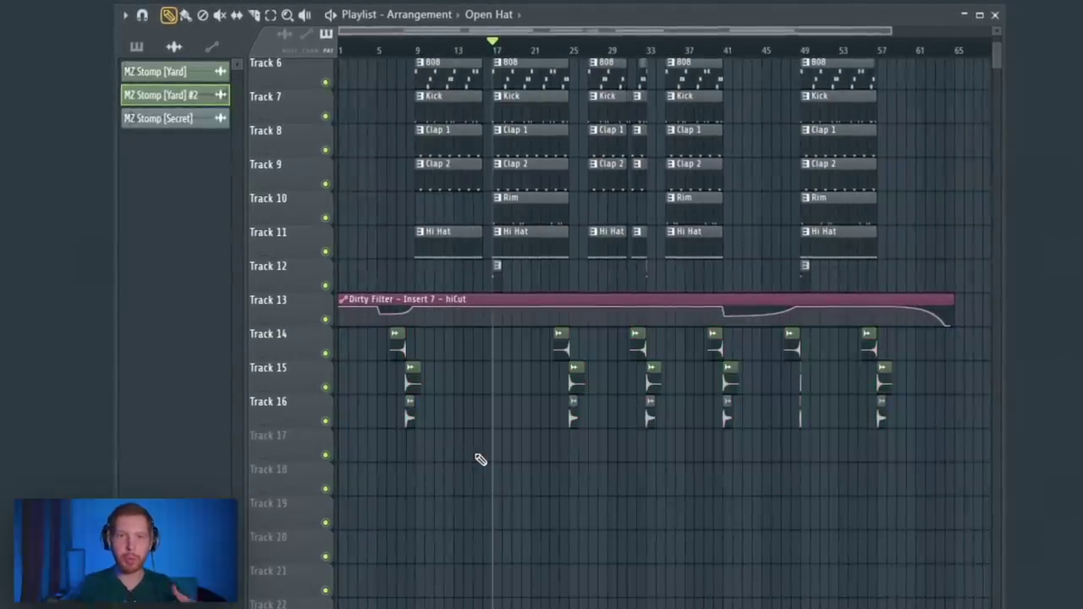
scroll(479, 460, up, 5)
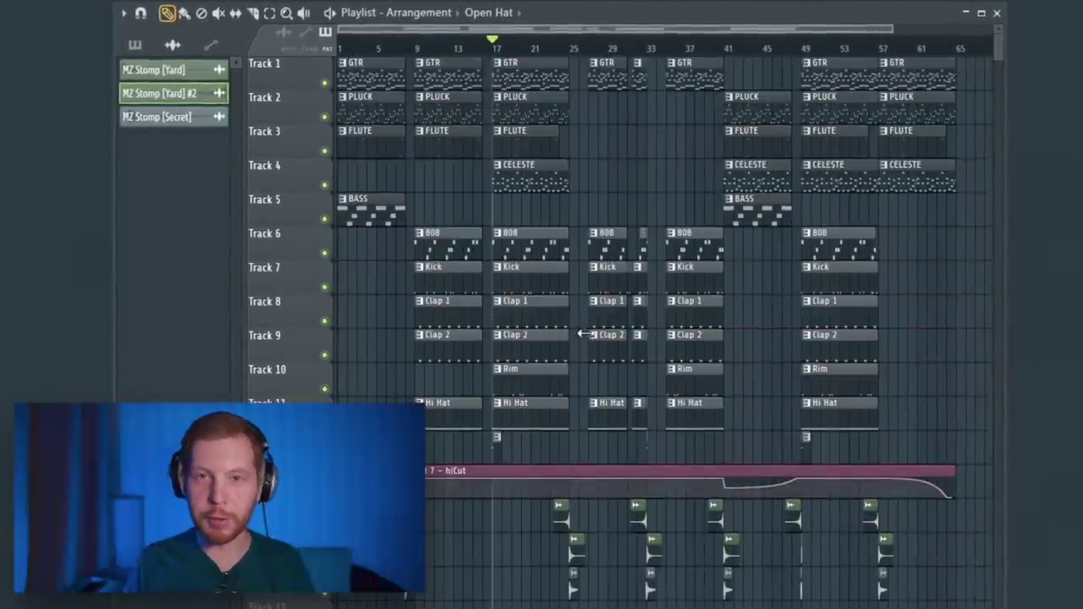
ctrl+scroll(541, 322, up, 2)
drag(538, 188, 576, 244)
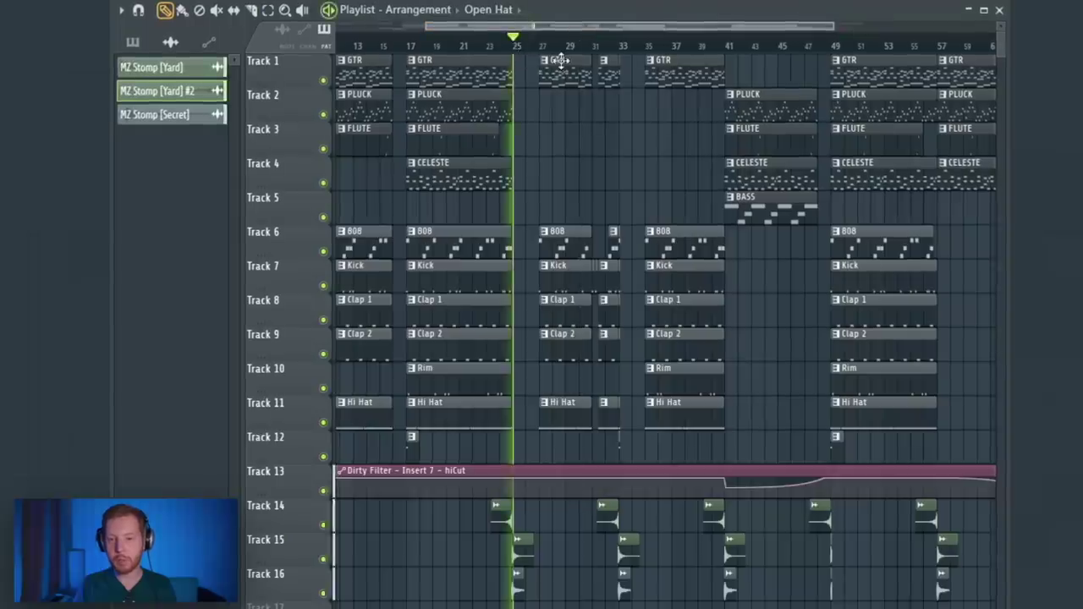
scroll(560, 60, up, 3)
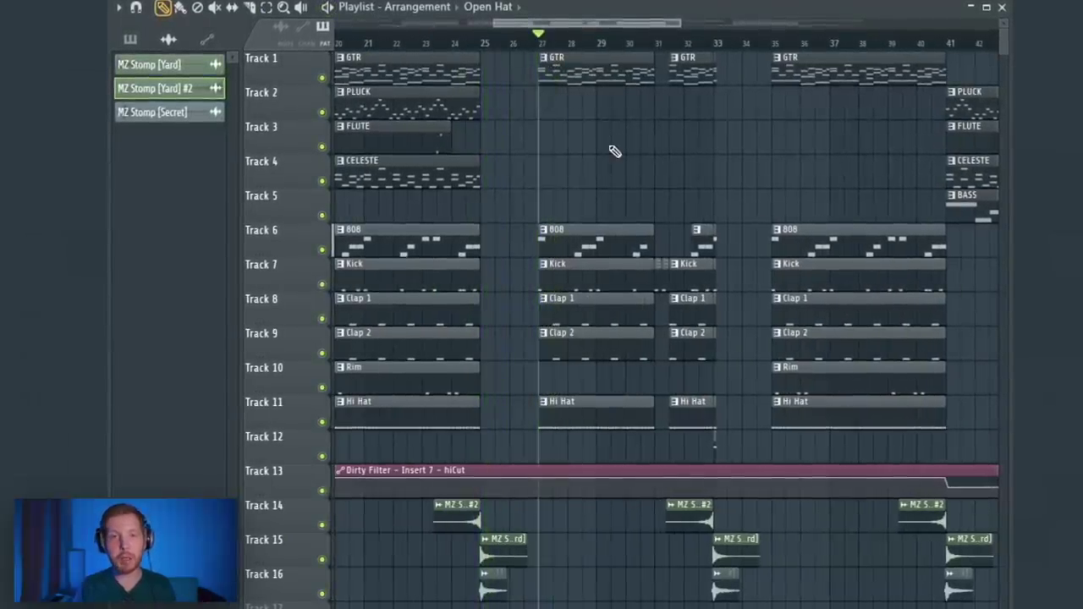
Play the transition into bar 49 to check the reversed stomp and the stomp hits on Tracks 14 to 16.
scroll(546, 49, up, 3)
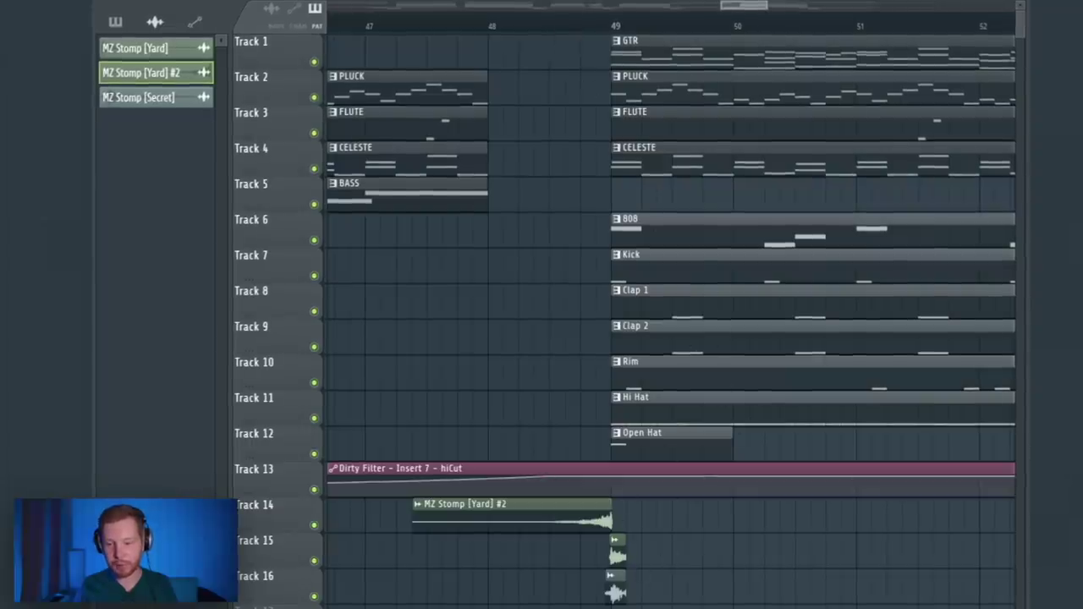
scroll(677, 584, up, 2)
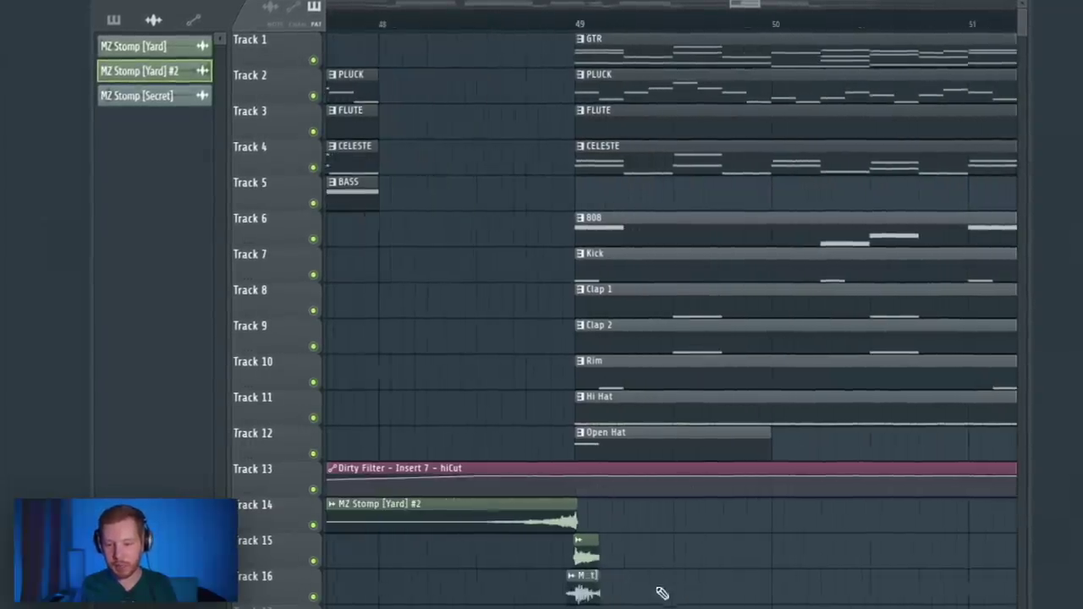
key(space)
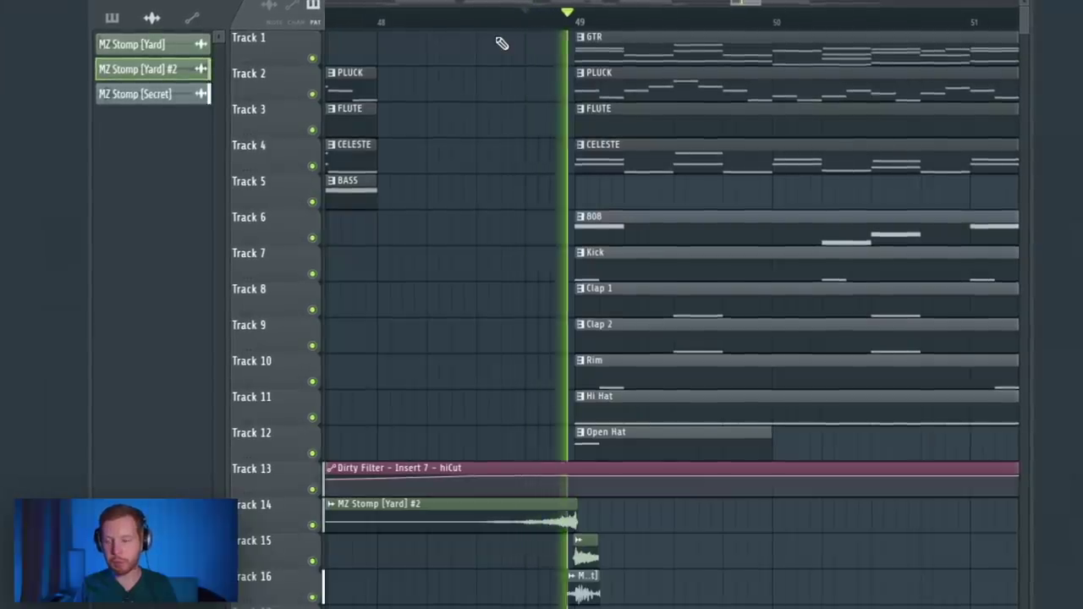
key(space)
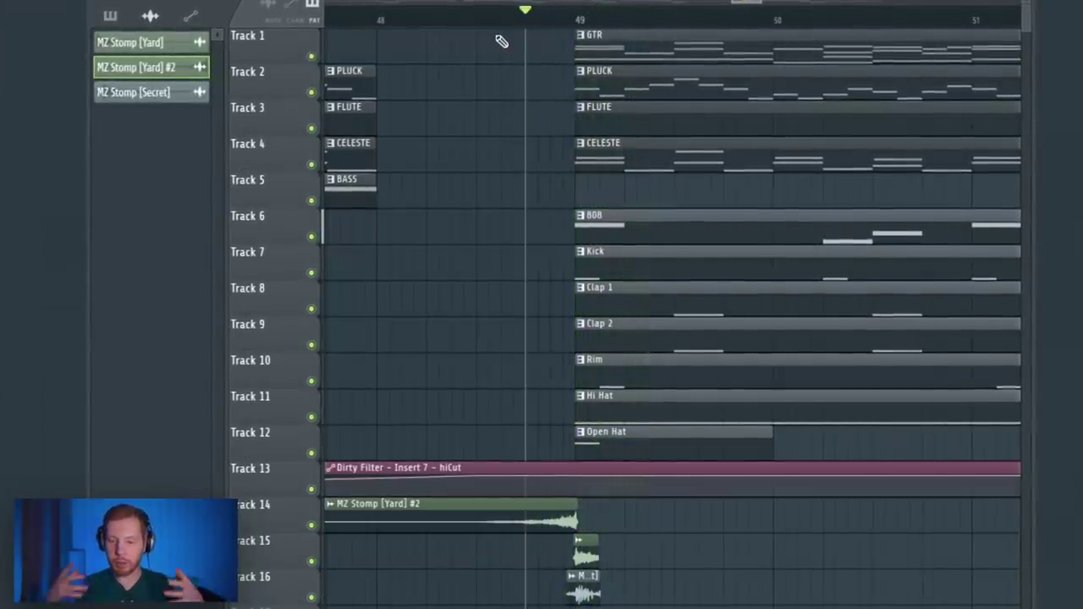
Listen to the outro from bar 57, including the closing hiCut filter automation near bar 62.
scroll(599, 170, down, 5)
key(space)
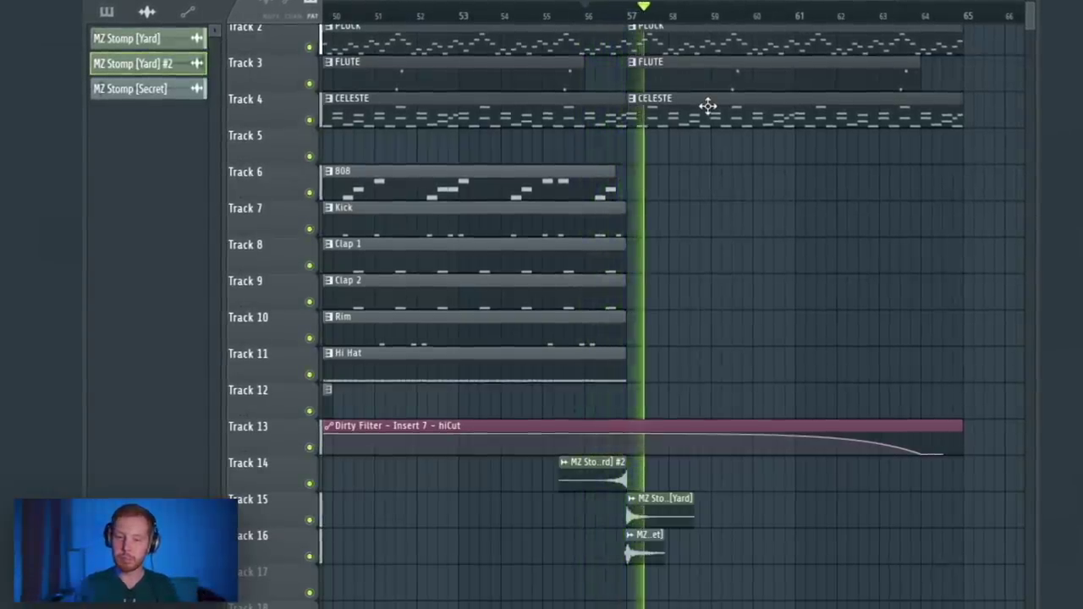
drag(800, 16, 862, 13)
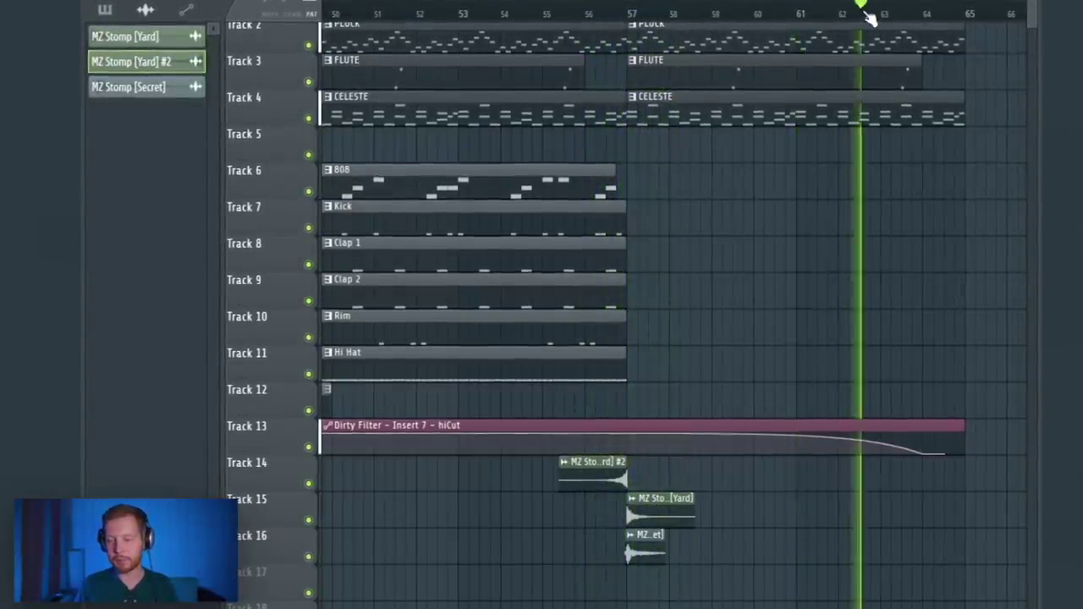
scroll(459, 17, down, 4)
Set the GClip on the Master to about 5.0 dB gain and 15 % softness.
click(500, 14)
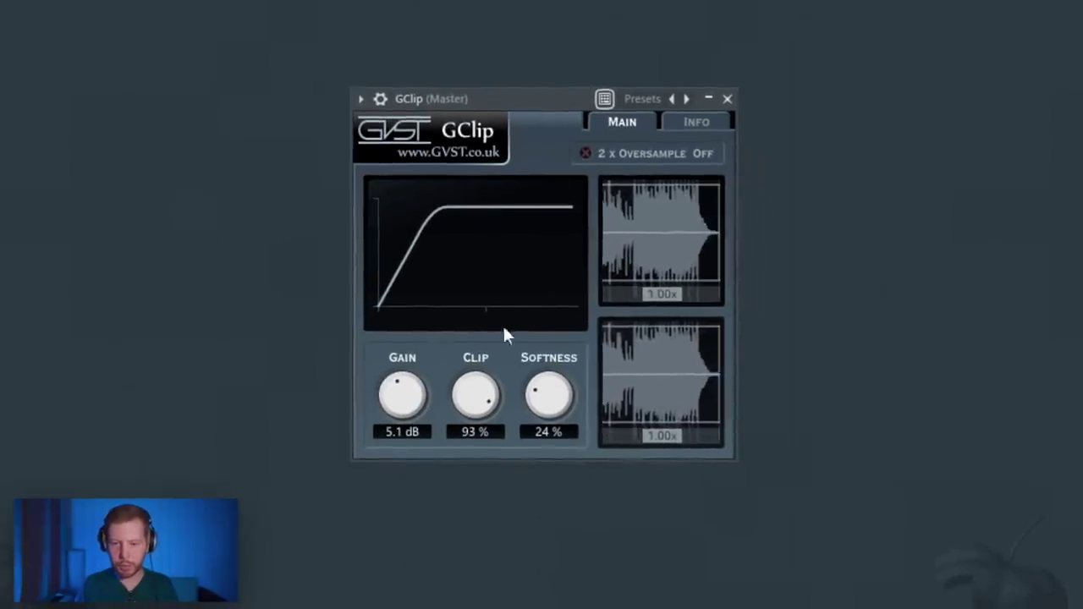
drag(406, 412, 407, 403)
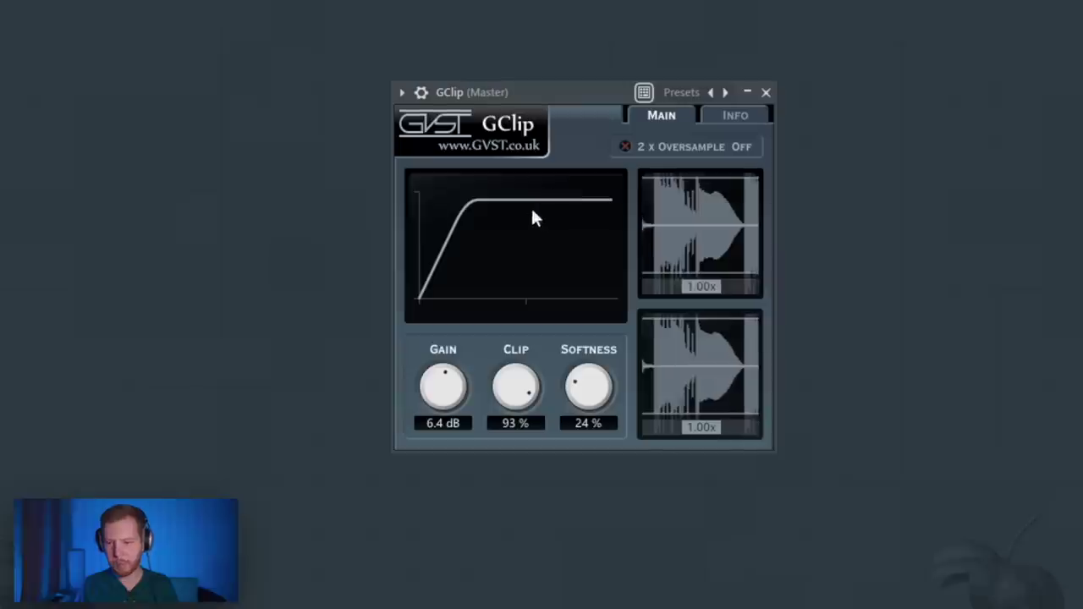
drag(455, 385, 455, 399)
drag(592, 392, 590, 401)
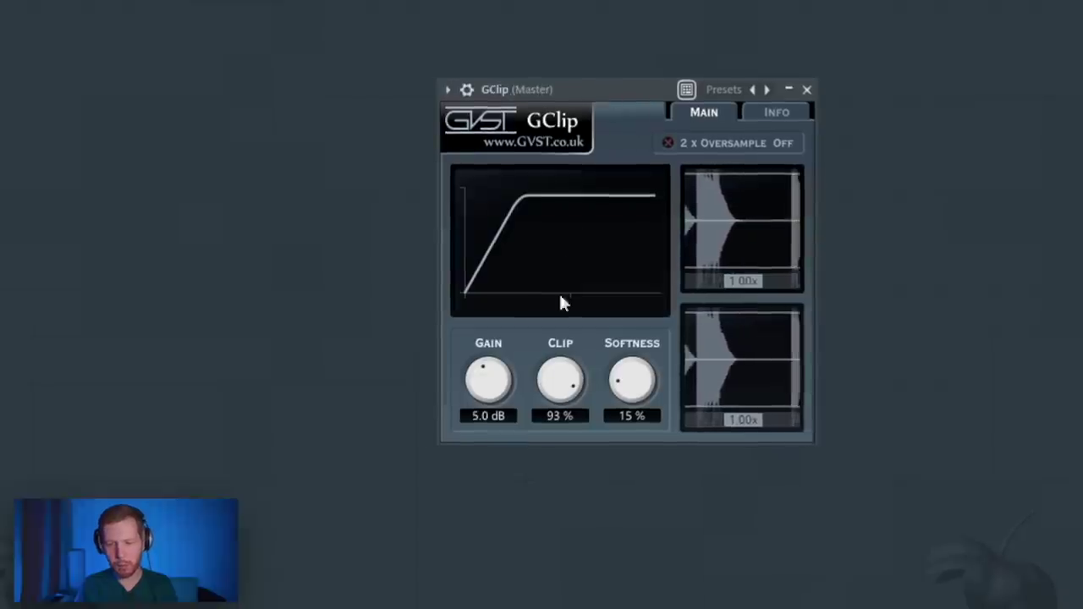
drag(445, 379, 453, 403)
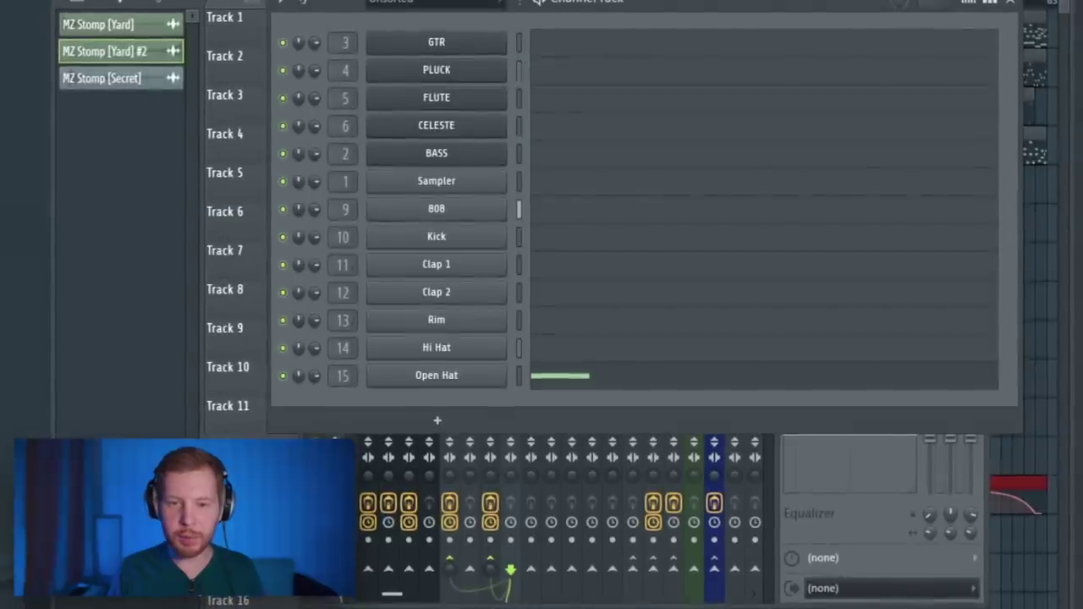
Open the miscellaneous functions settings of the Hi Hat channel.
click(448, 350)
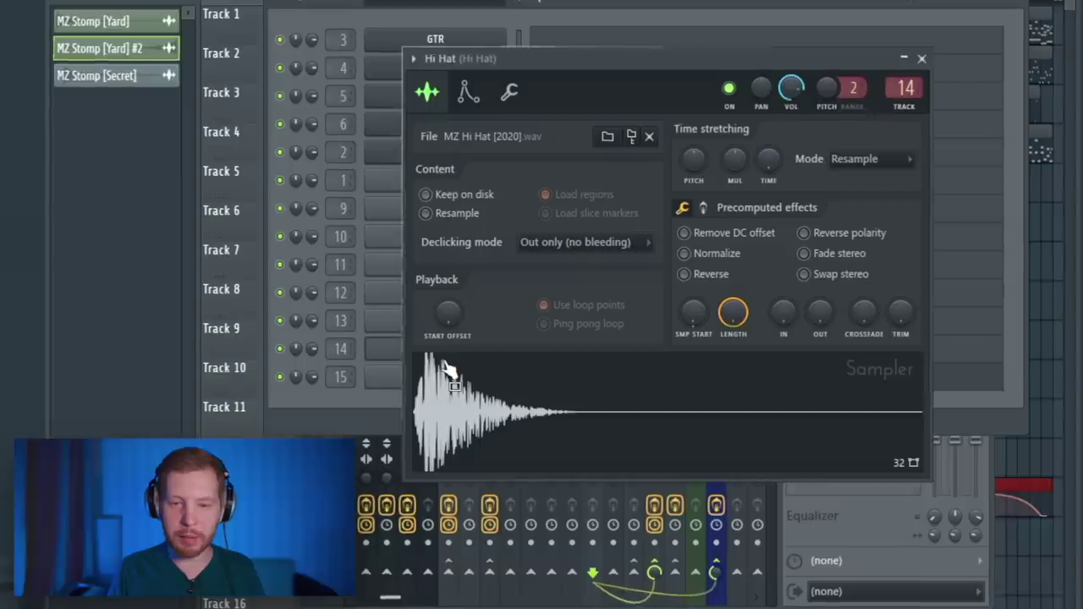
click(508, 91)
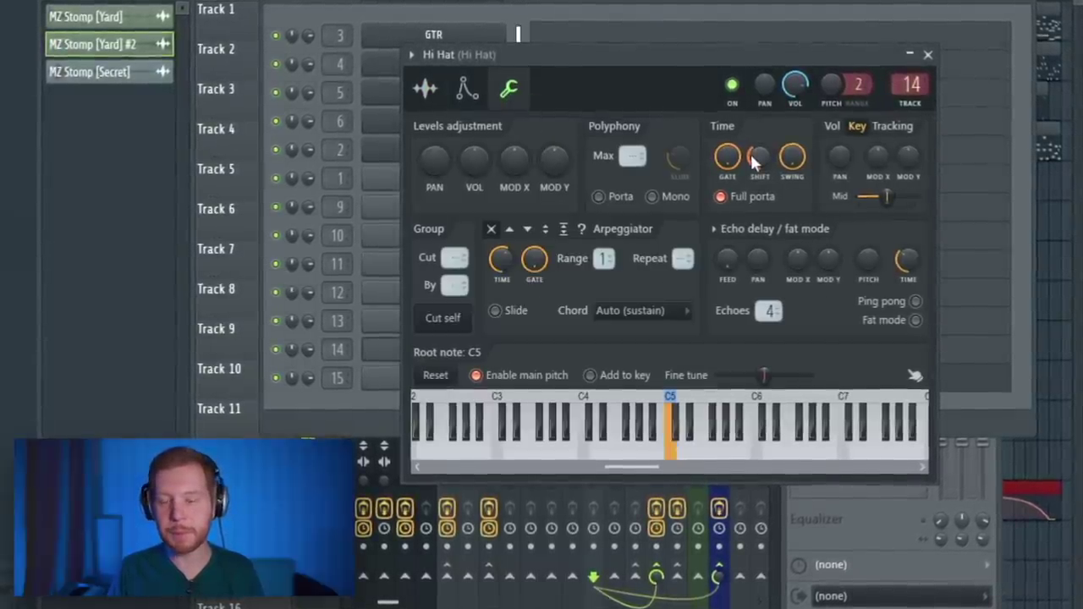